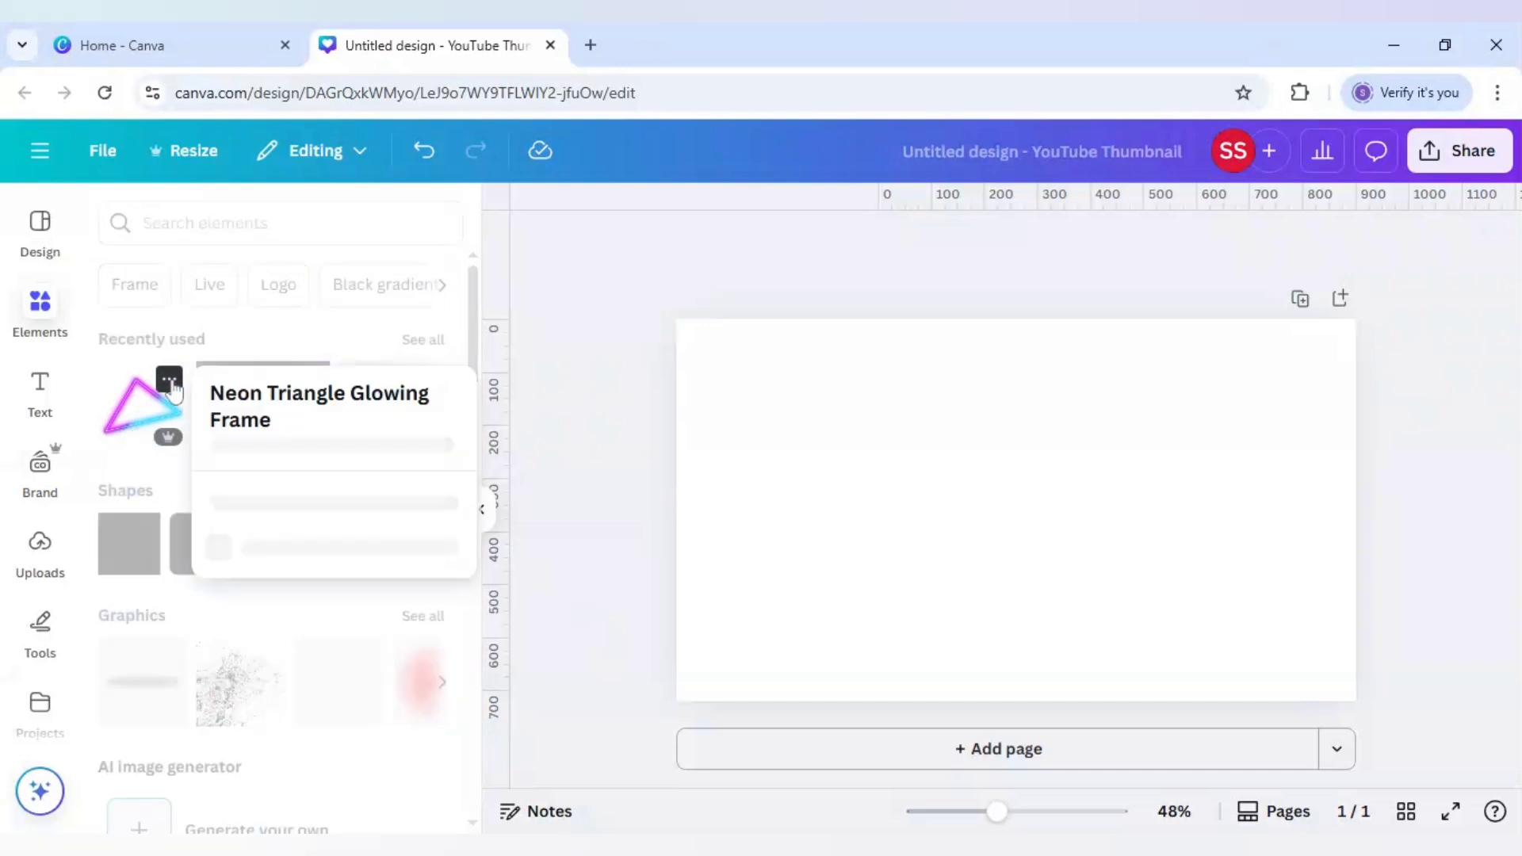
Add the recently used portrait photo of the woman to the blank page and open its image adjustments
click(379, 435)
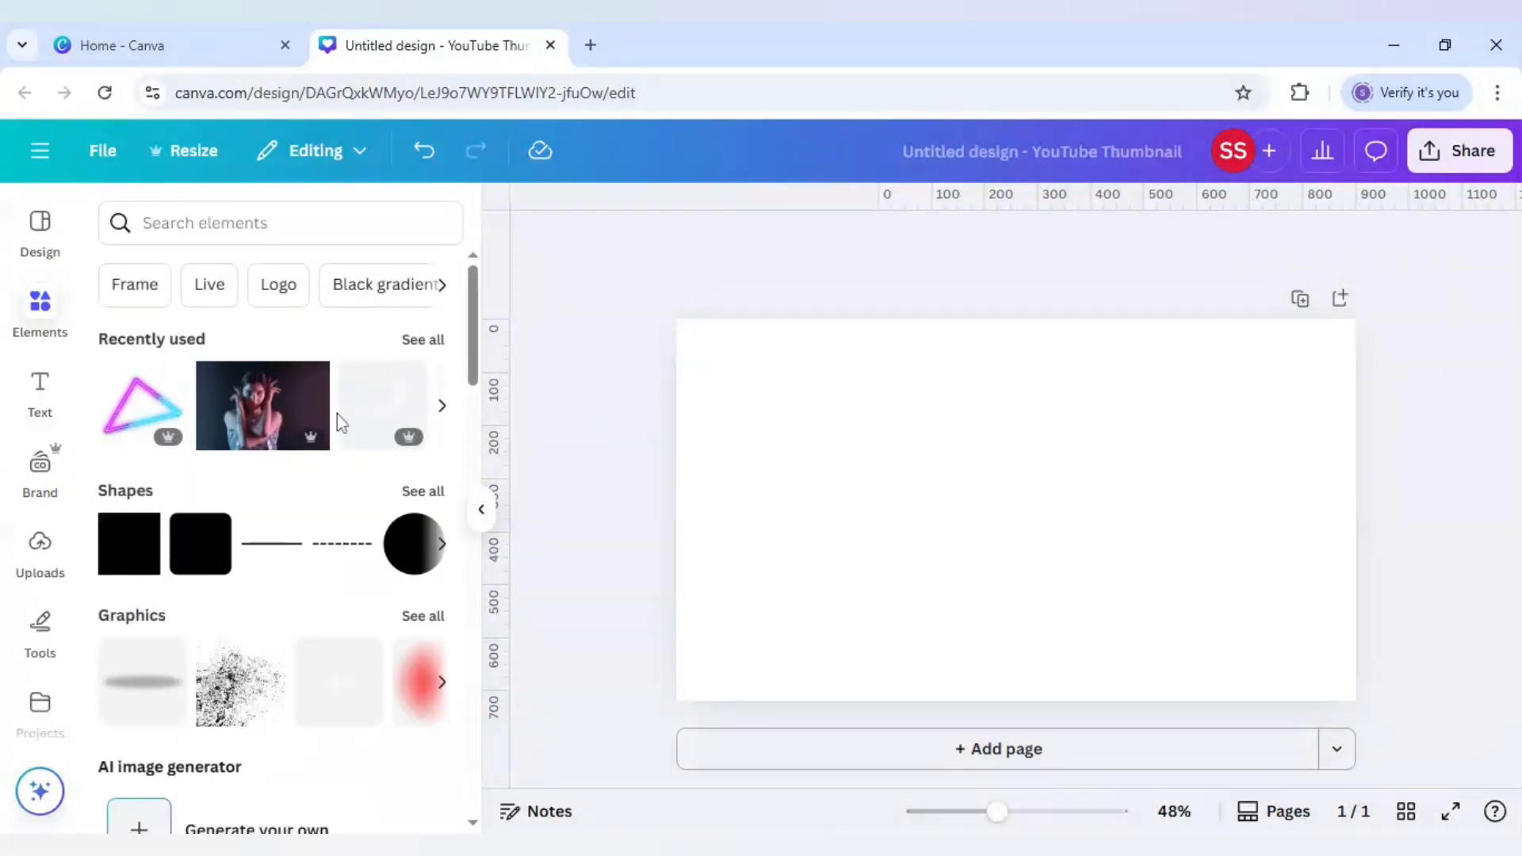
click(238, 413)
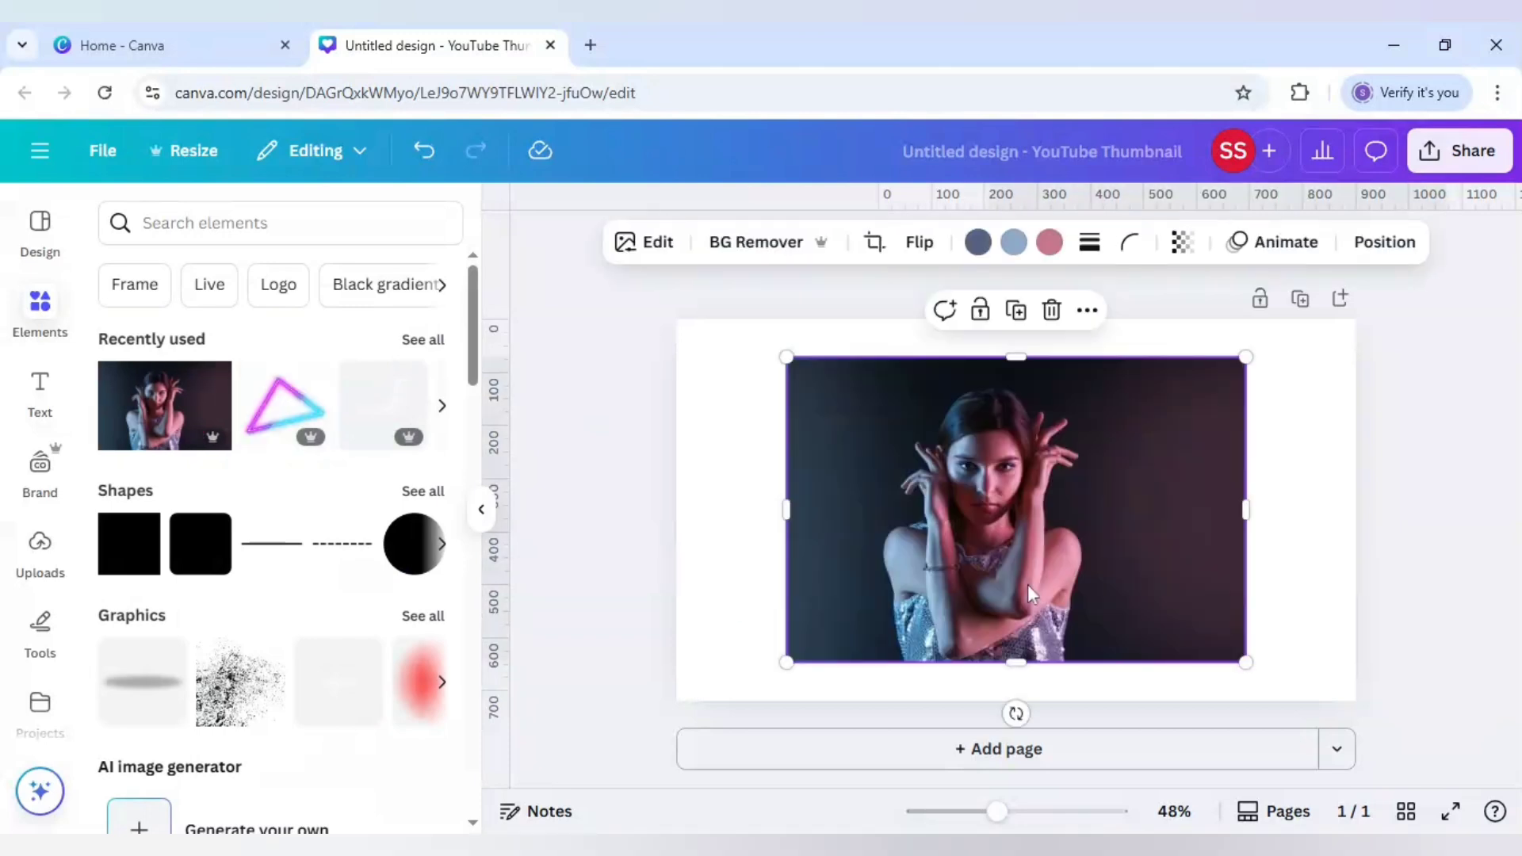
click(648, 252)
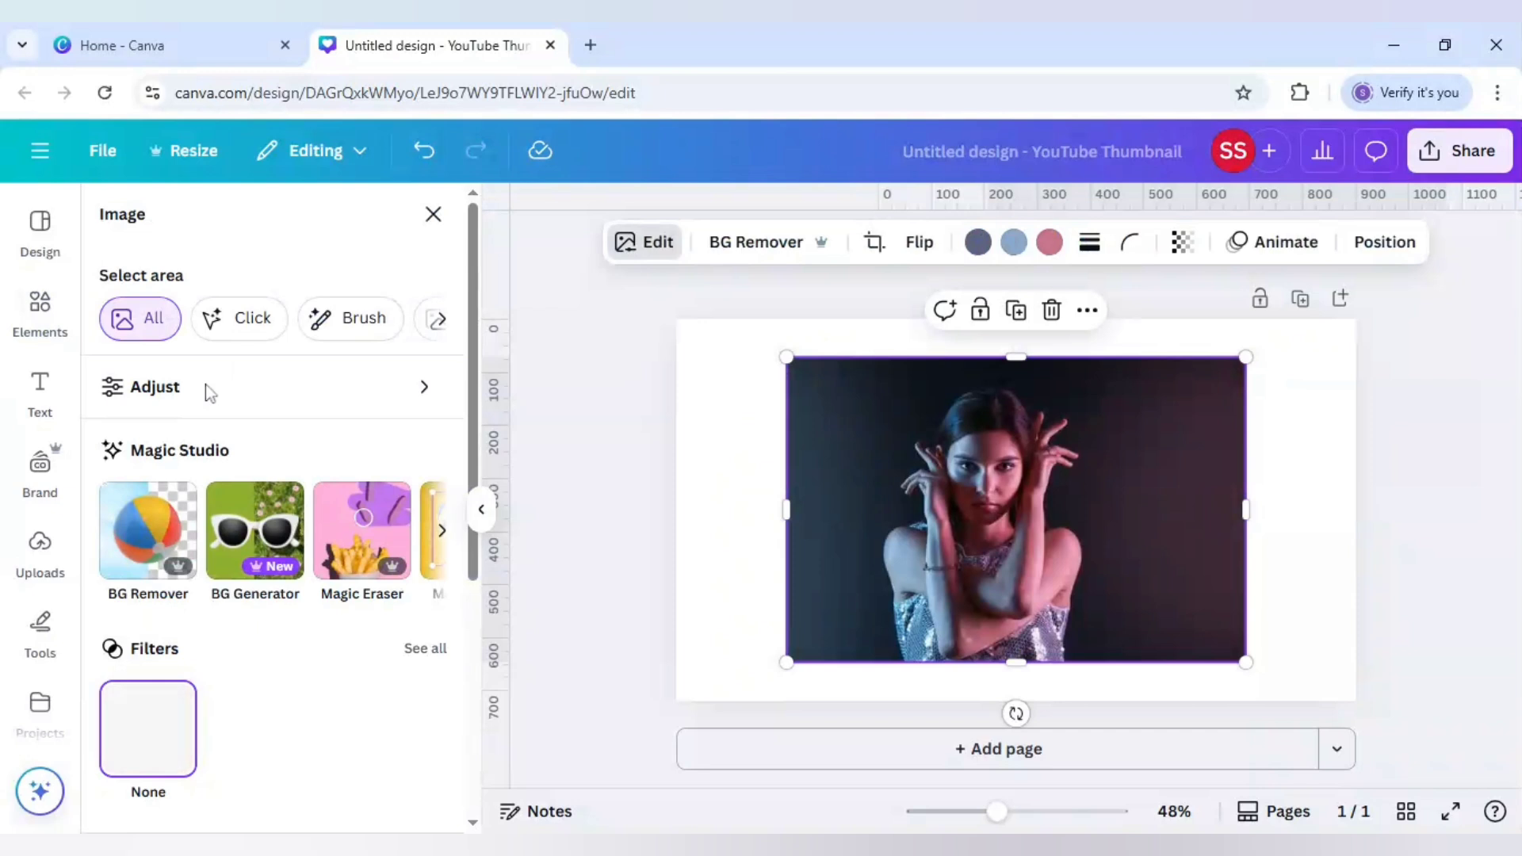
click(207, 387)
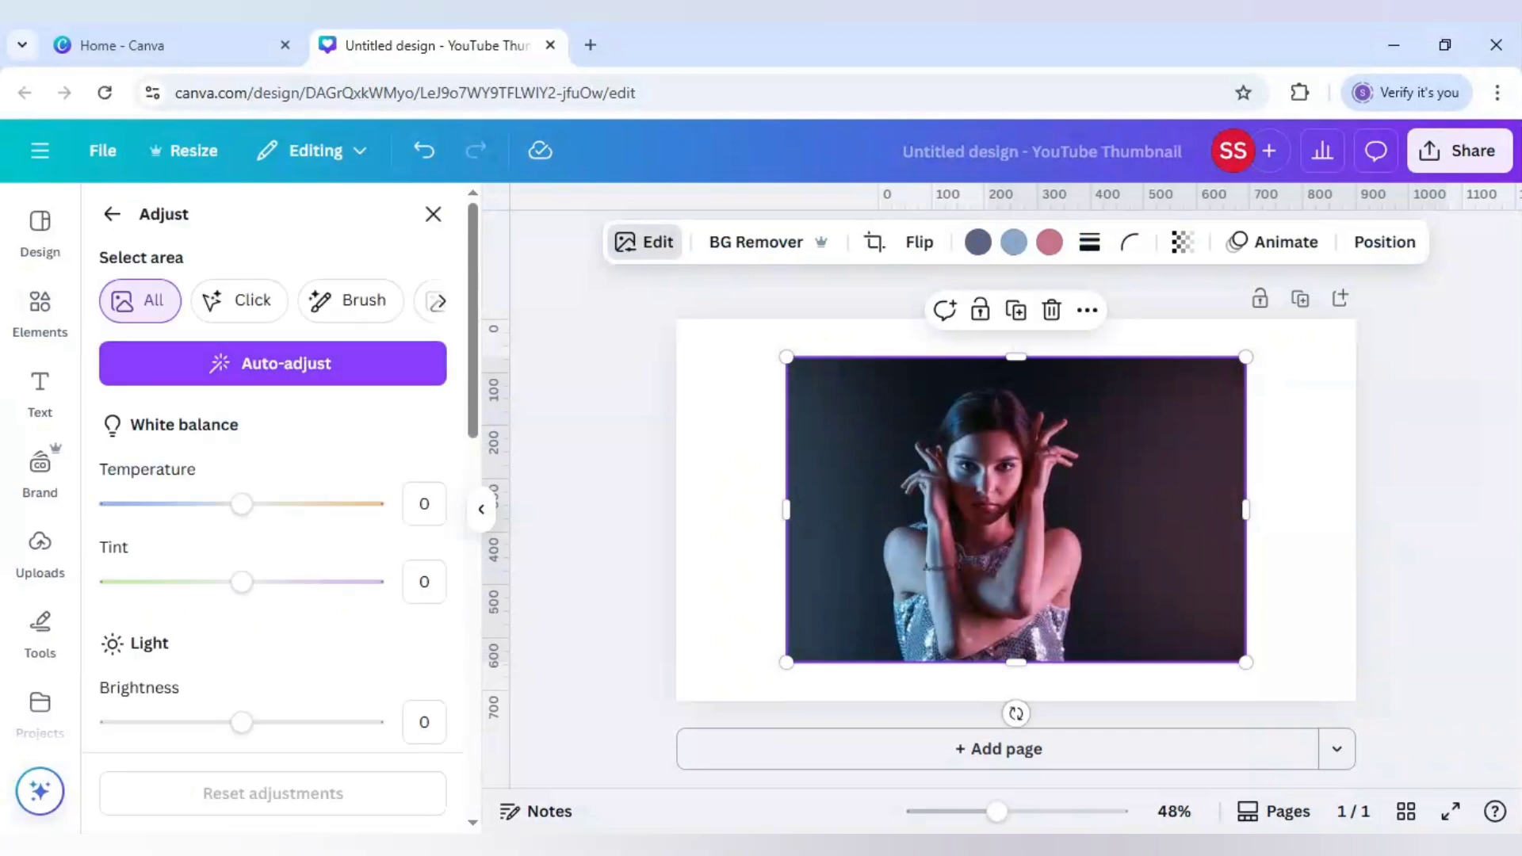
Set the photo's brightness to 26, highlights to 14 and shadows to -17
scroll(279, 618, down, 2)
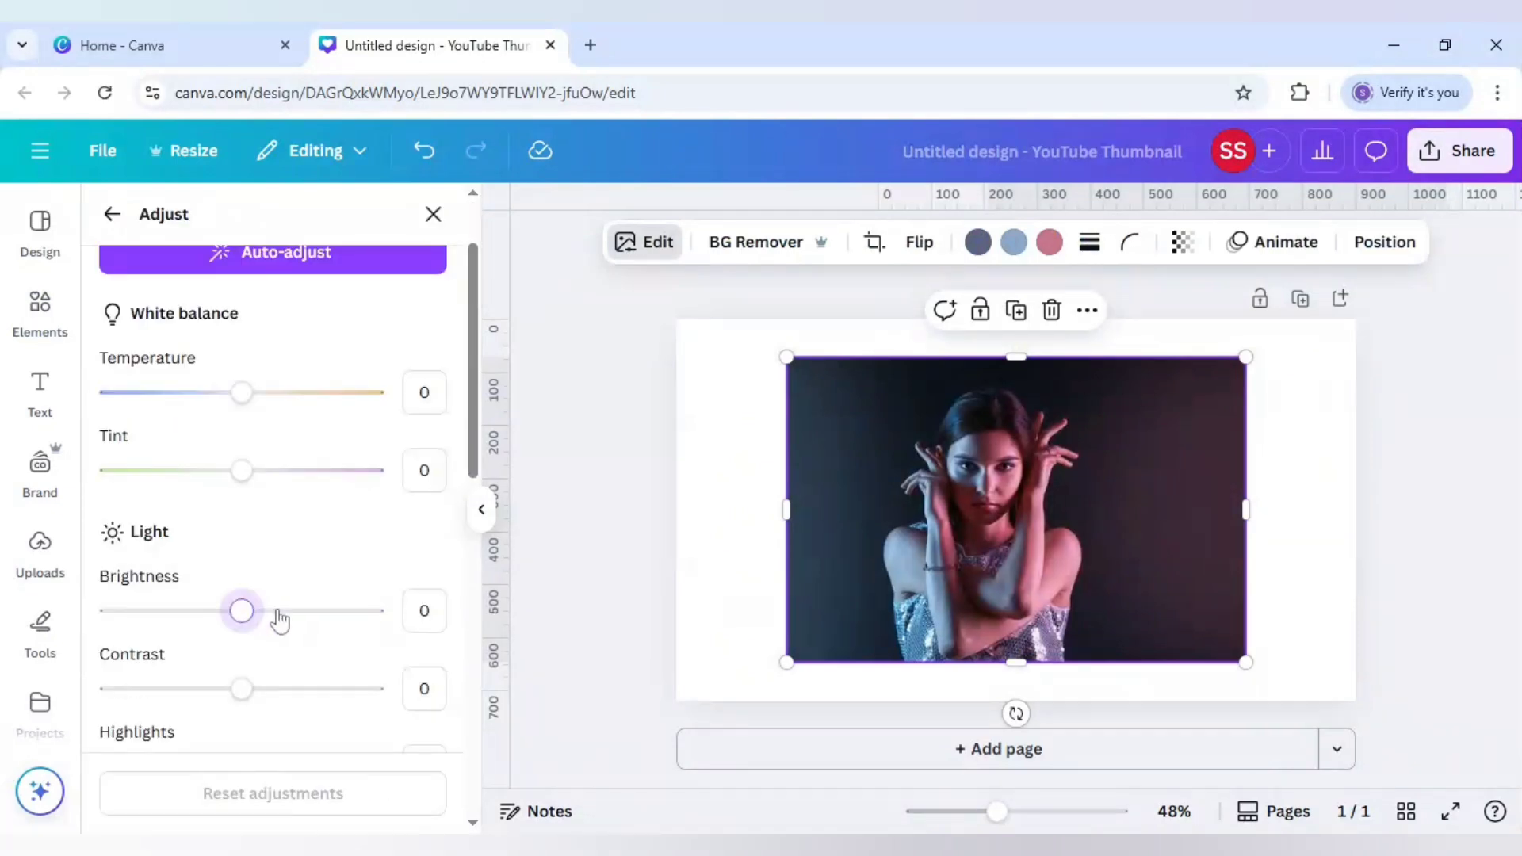
click(277, 610)
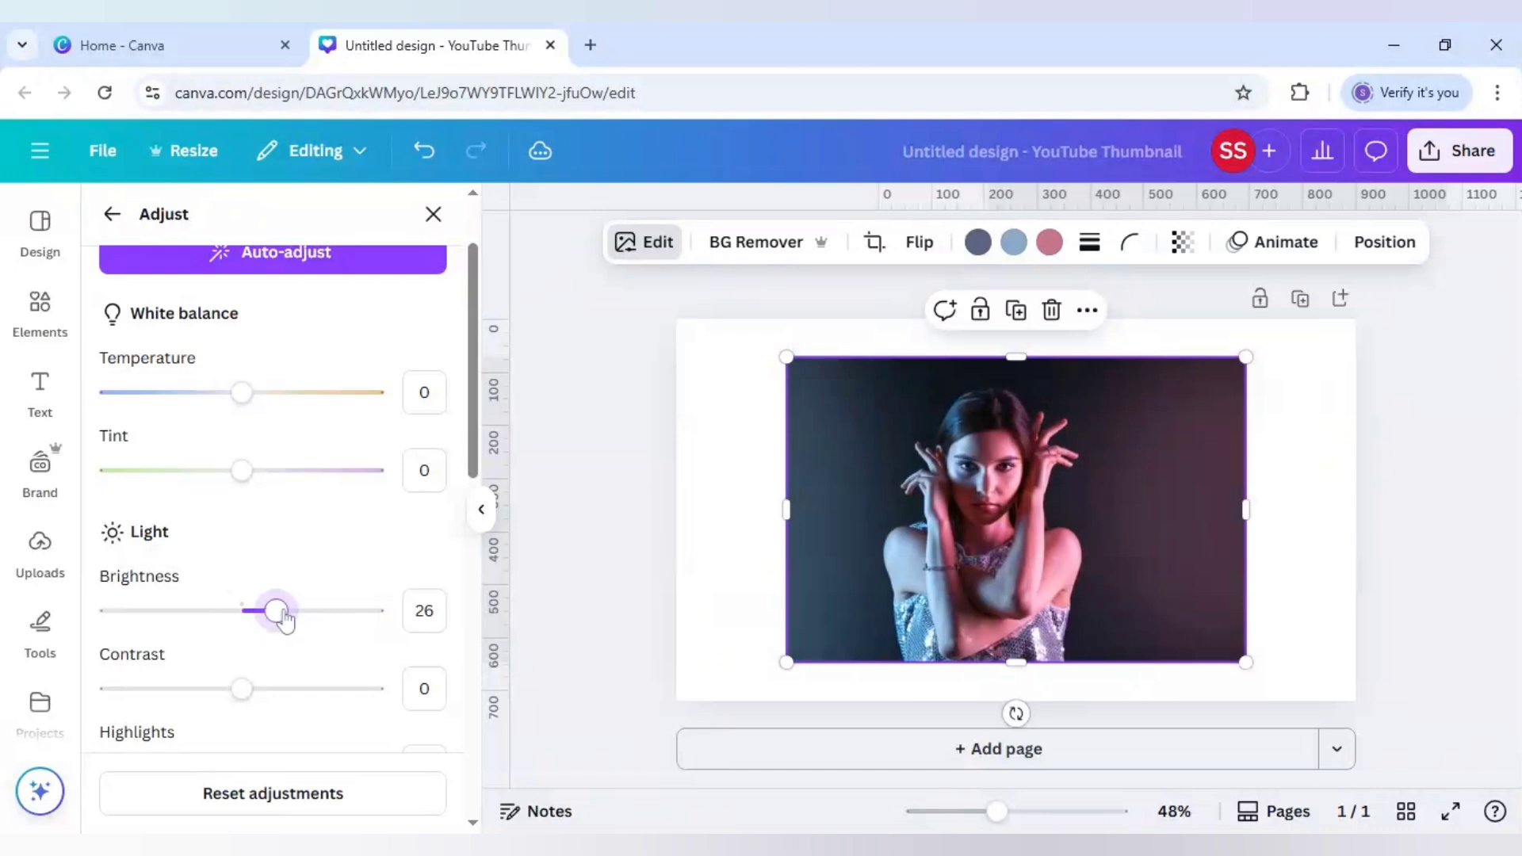
scroll(260, 542, down, 3)
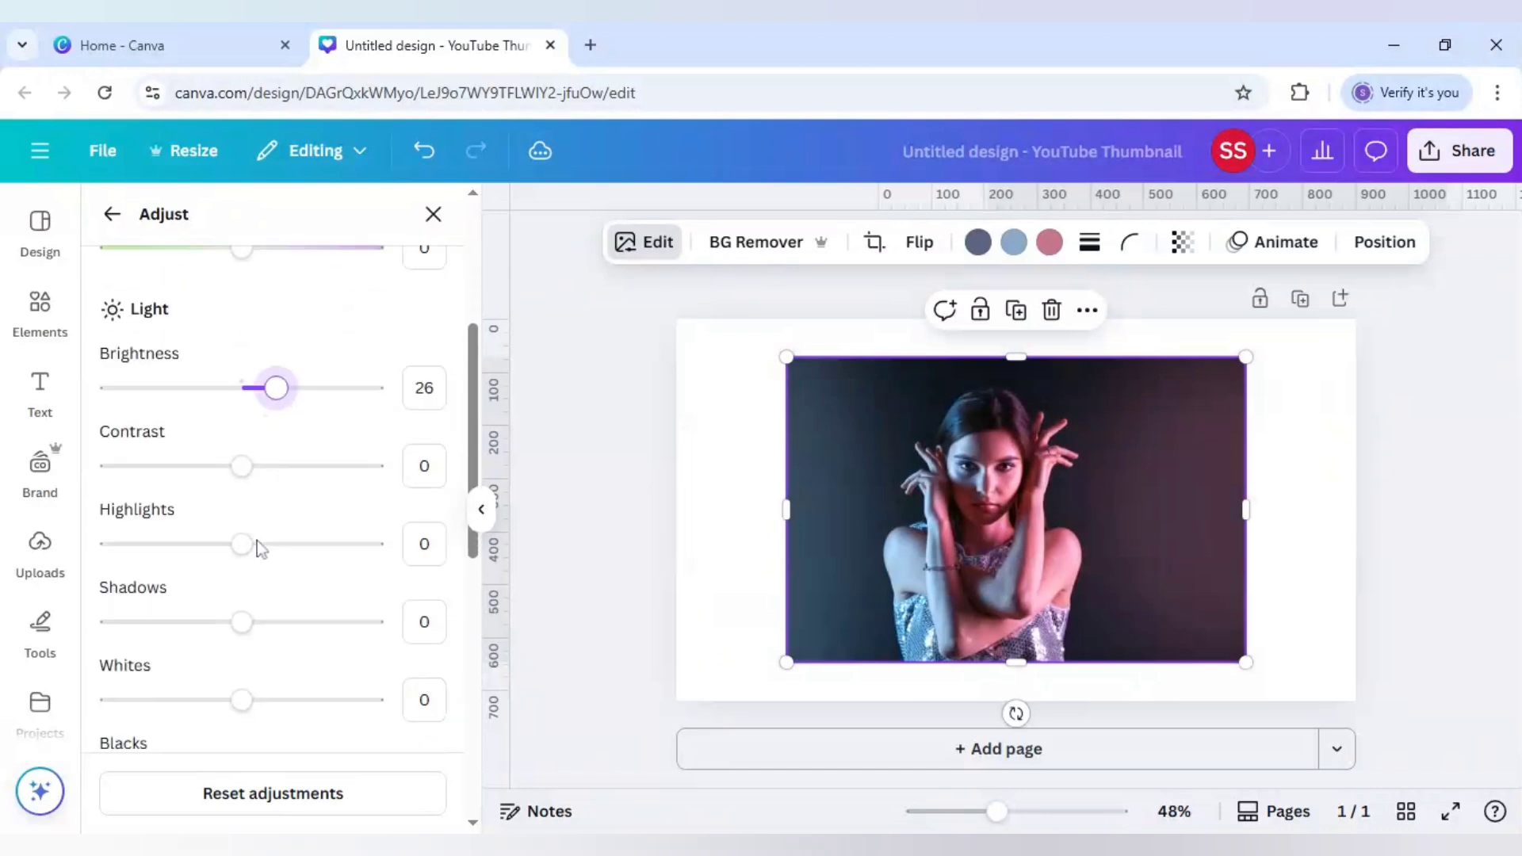
click(260, 547)
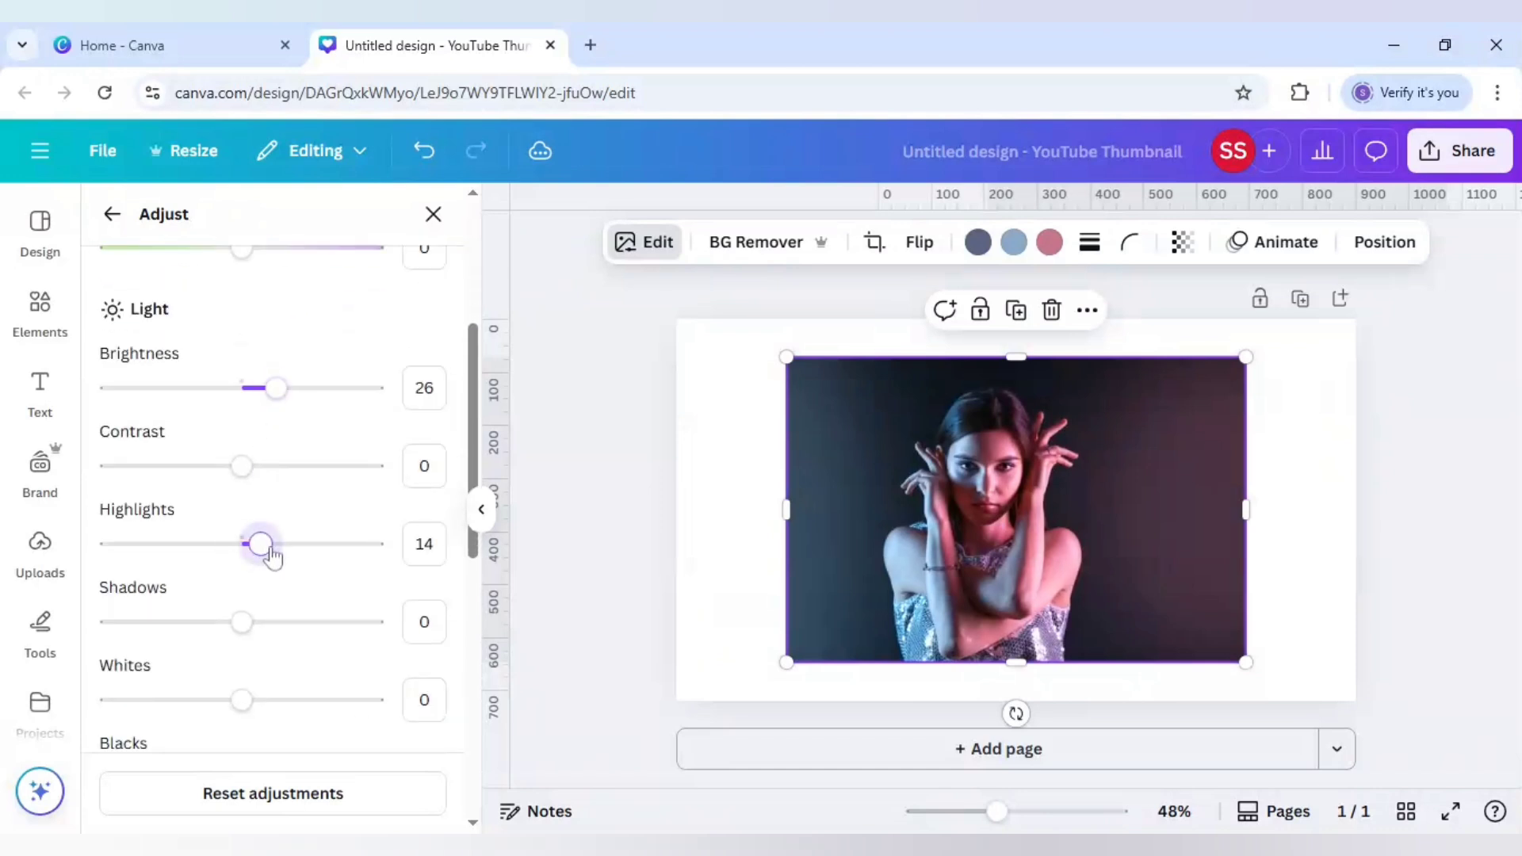
click(262, 623)
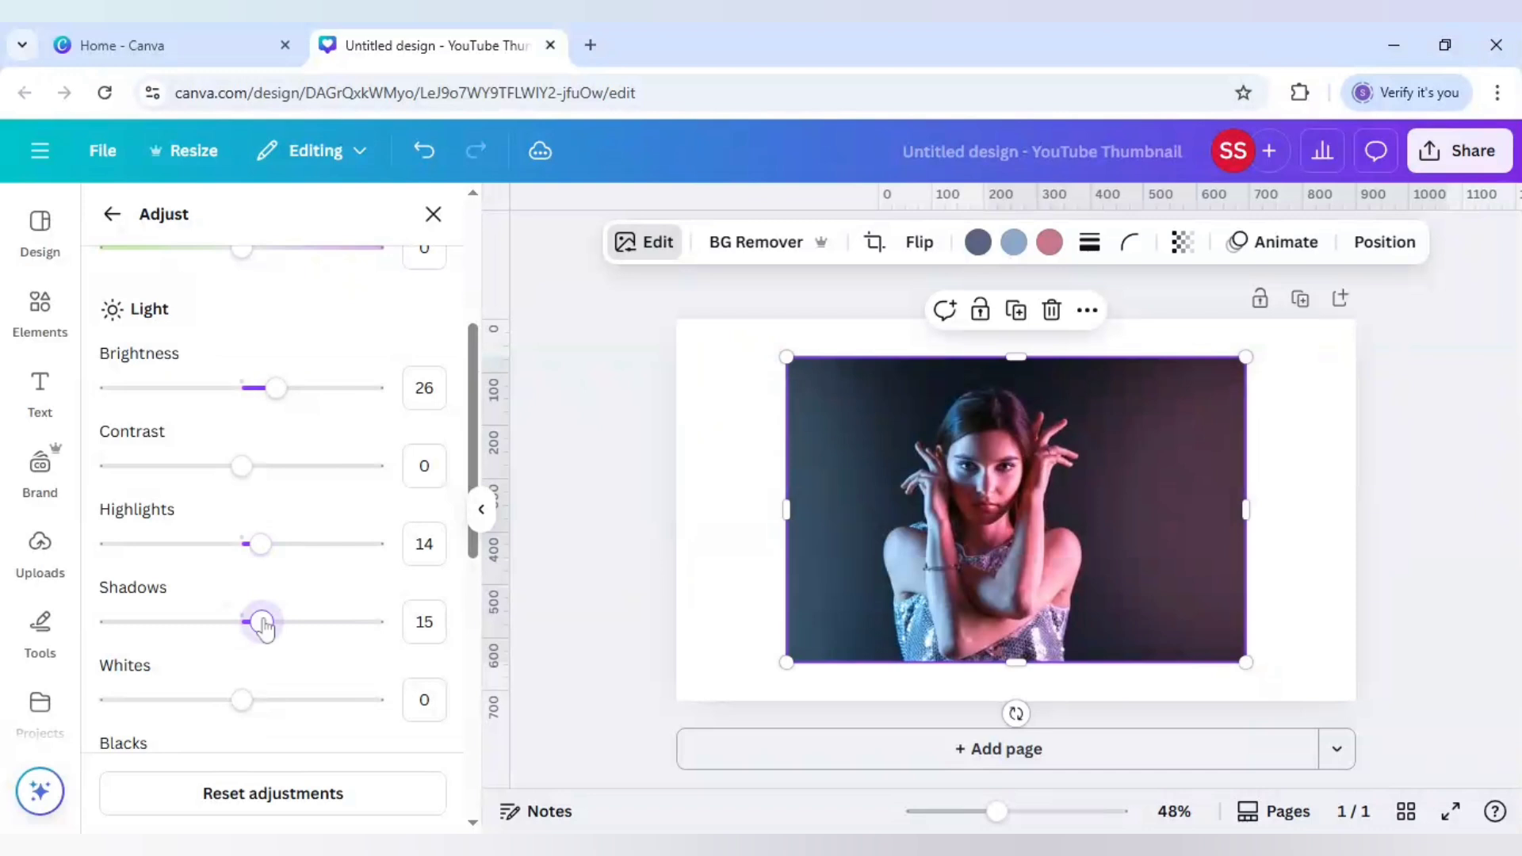
click(219, 623)
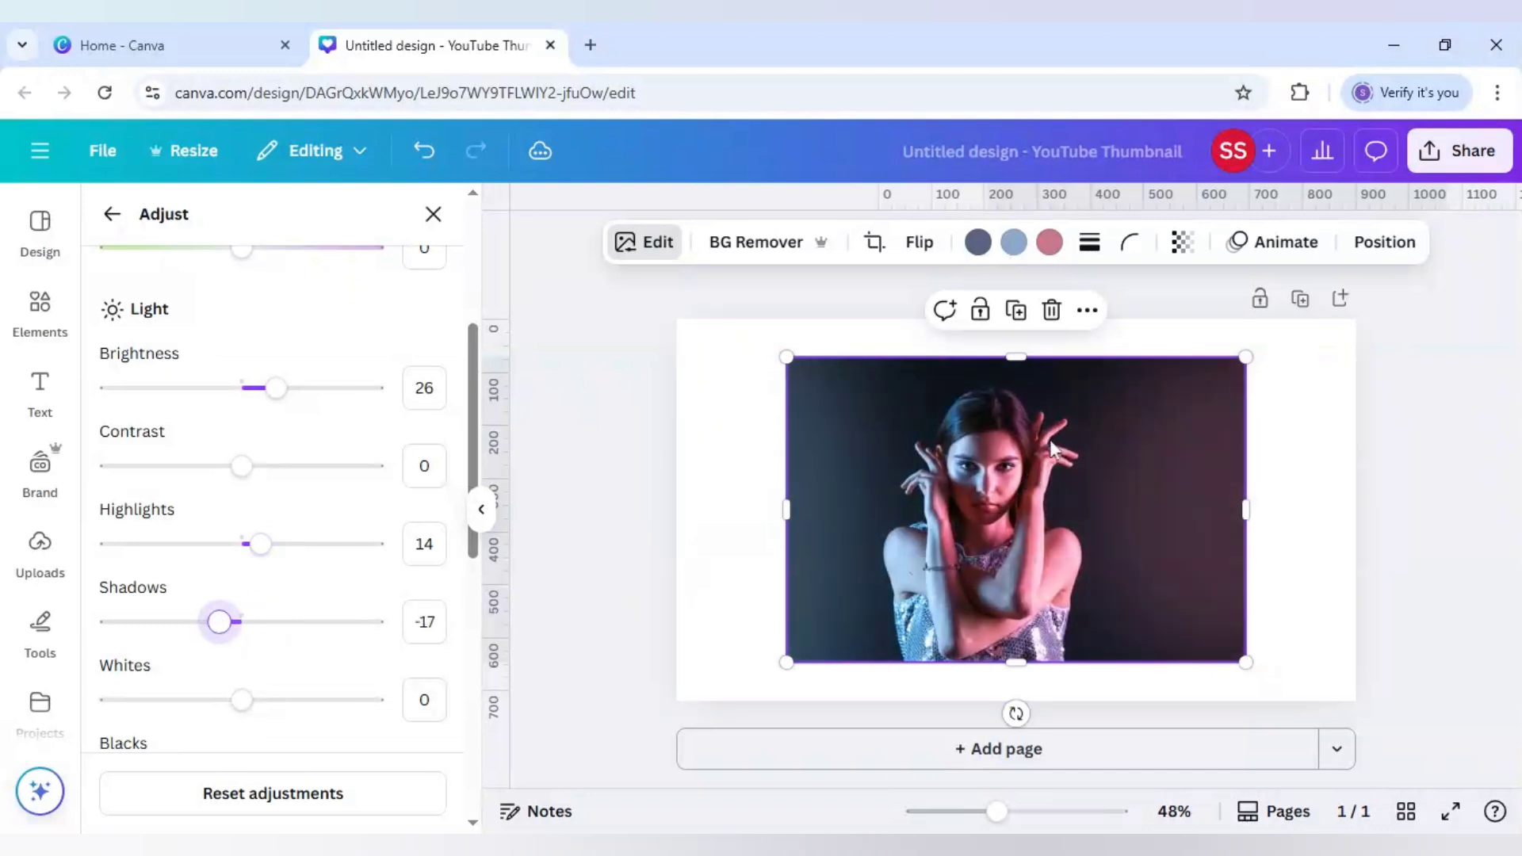
Set the photo's whites to 13, blacks to 5 and saturation to 40
scroll(317, 677, down, 2)
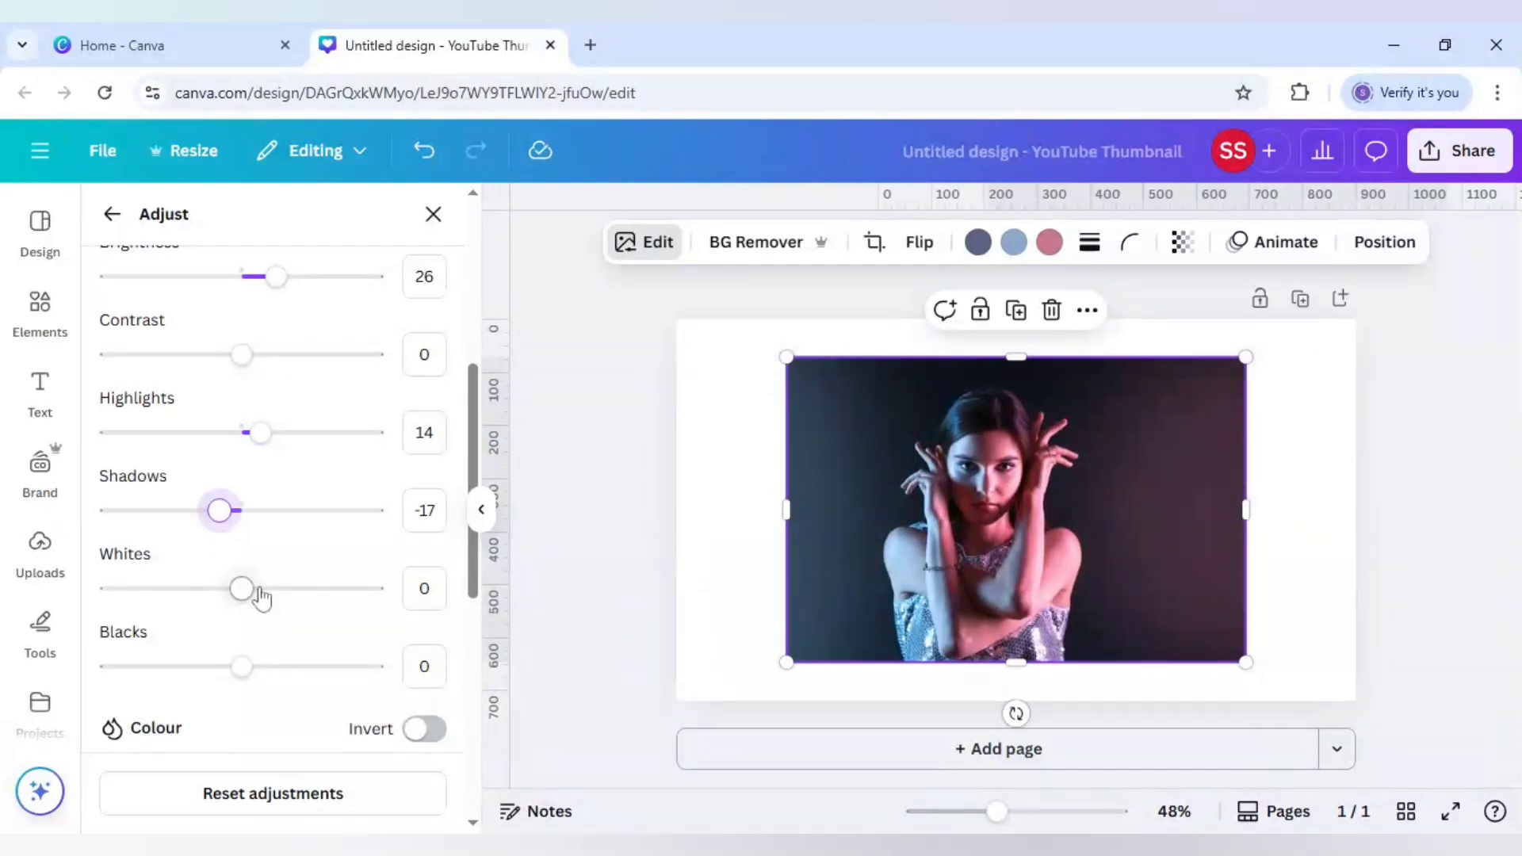
click(260, 591)
click(275, 668)
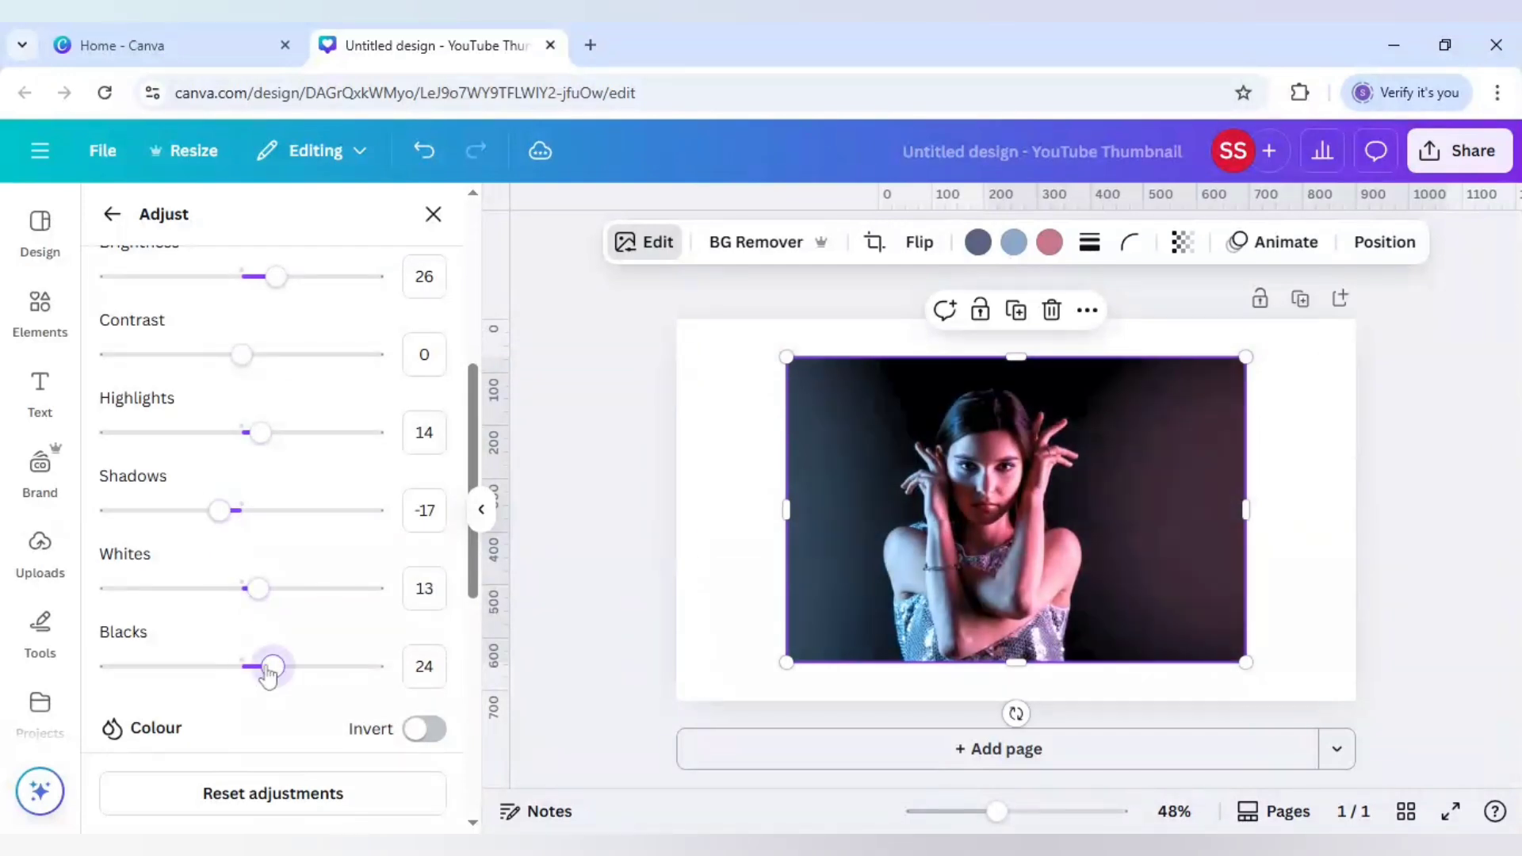
drag(268, 670, 299, 673)
scroll(272, 707, down, 3)
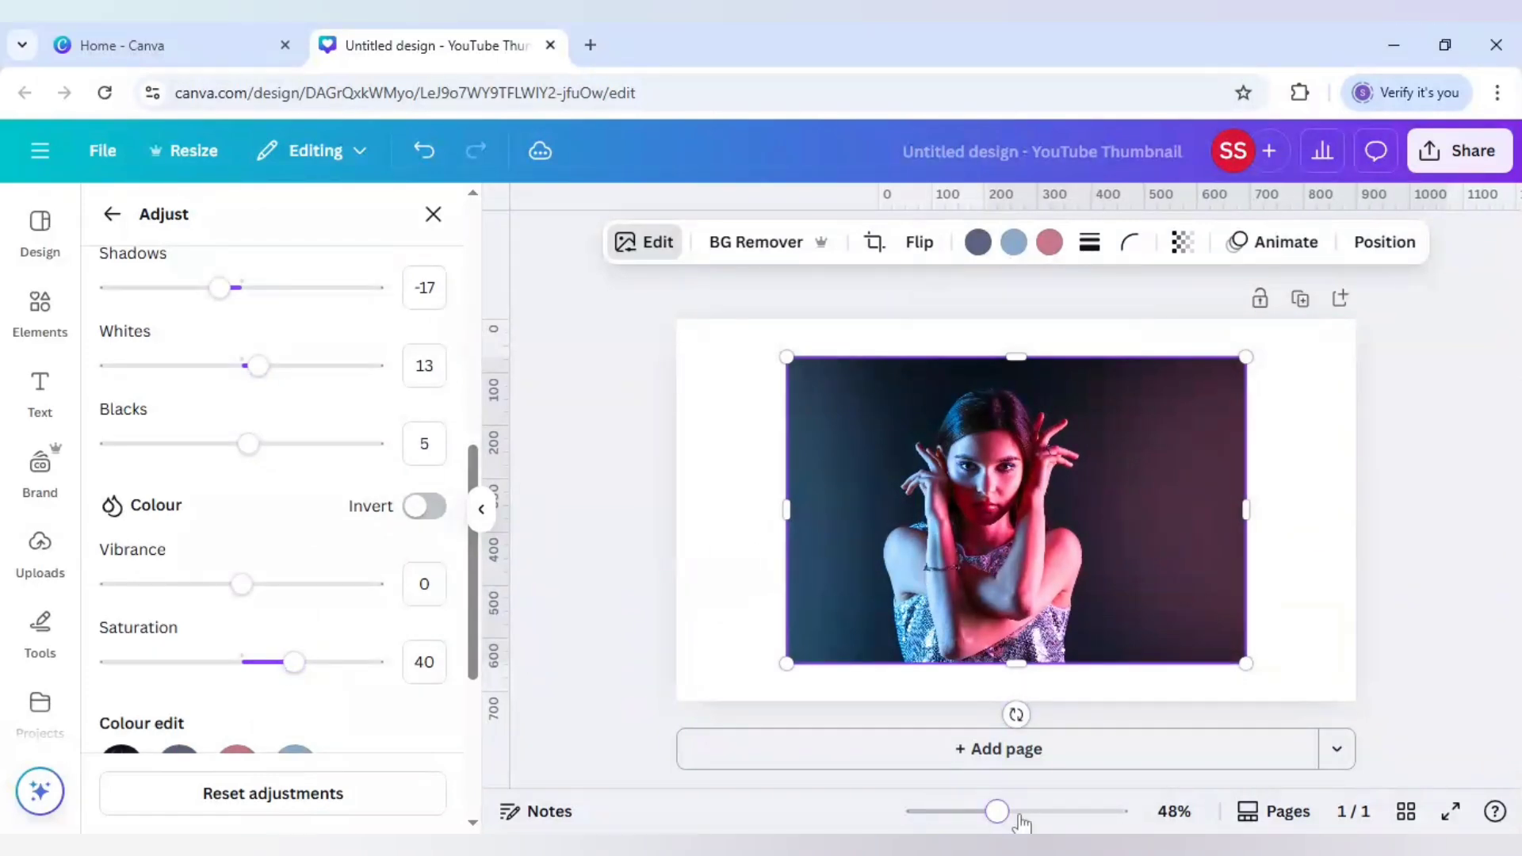
Set the photo's clarity to 25
click(1019, 812)
drag(1017, 813, 998, 812)
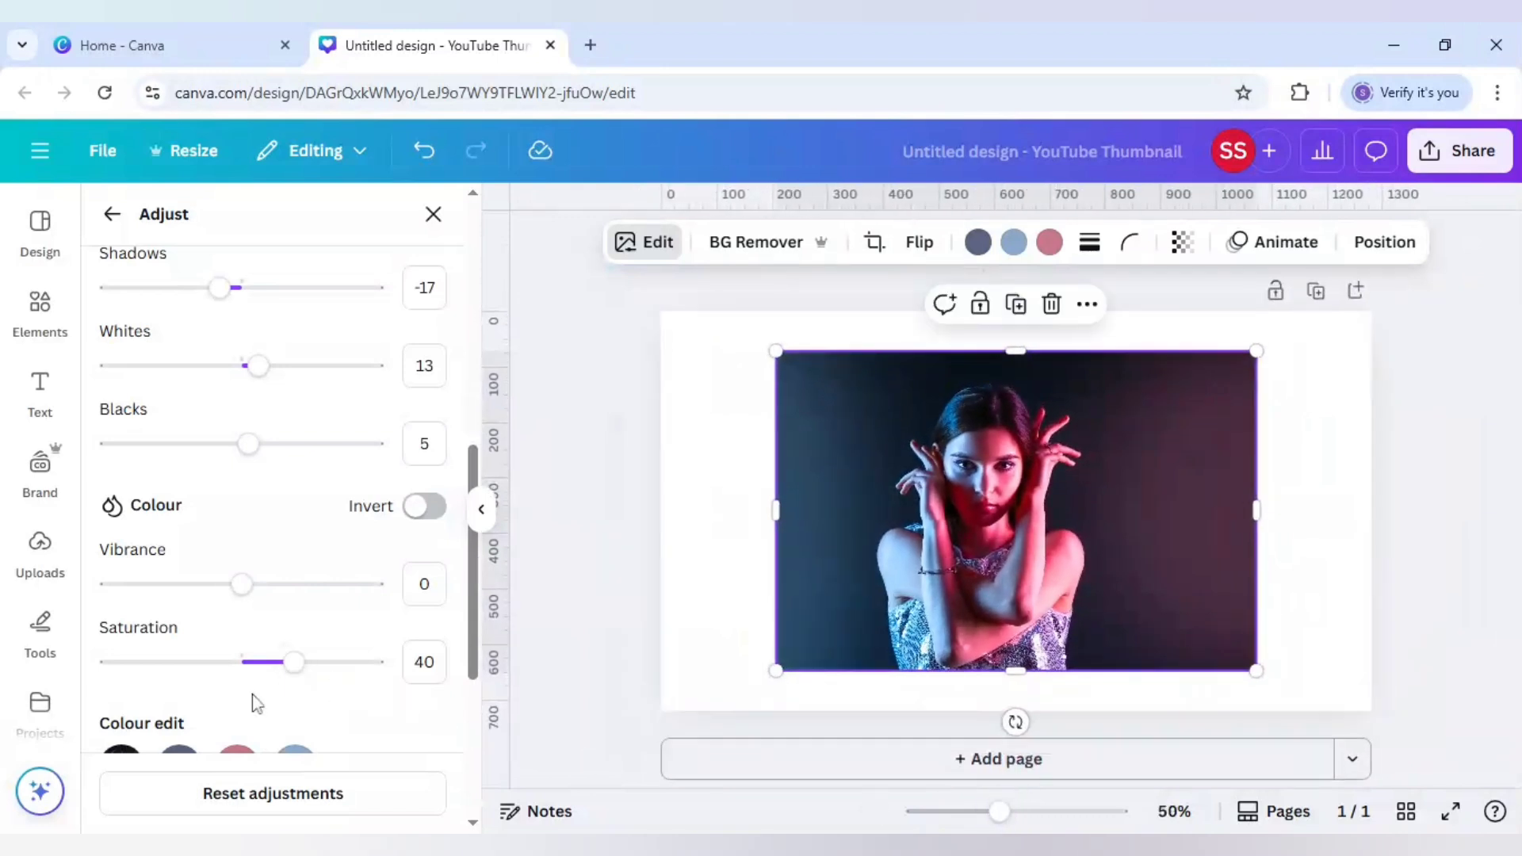
scroll(253, 700, down, 3)
scroll(252, 698, down, 2)
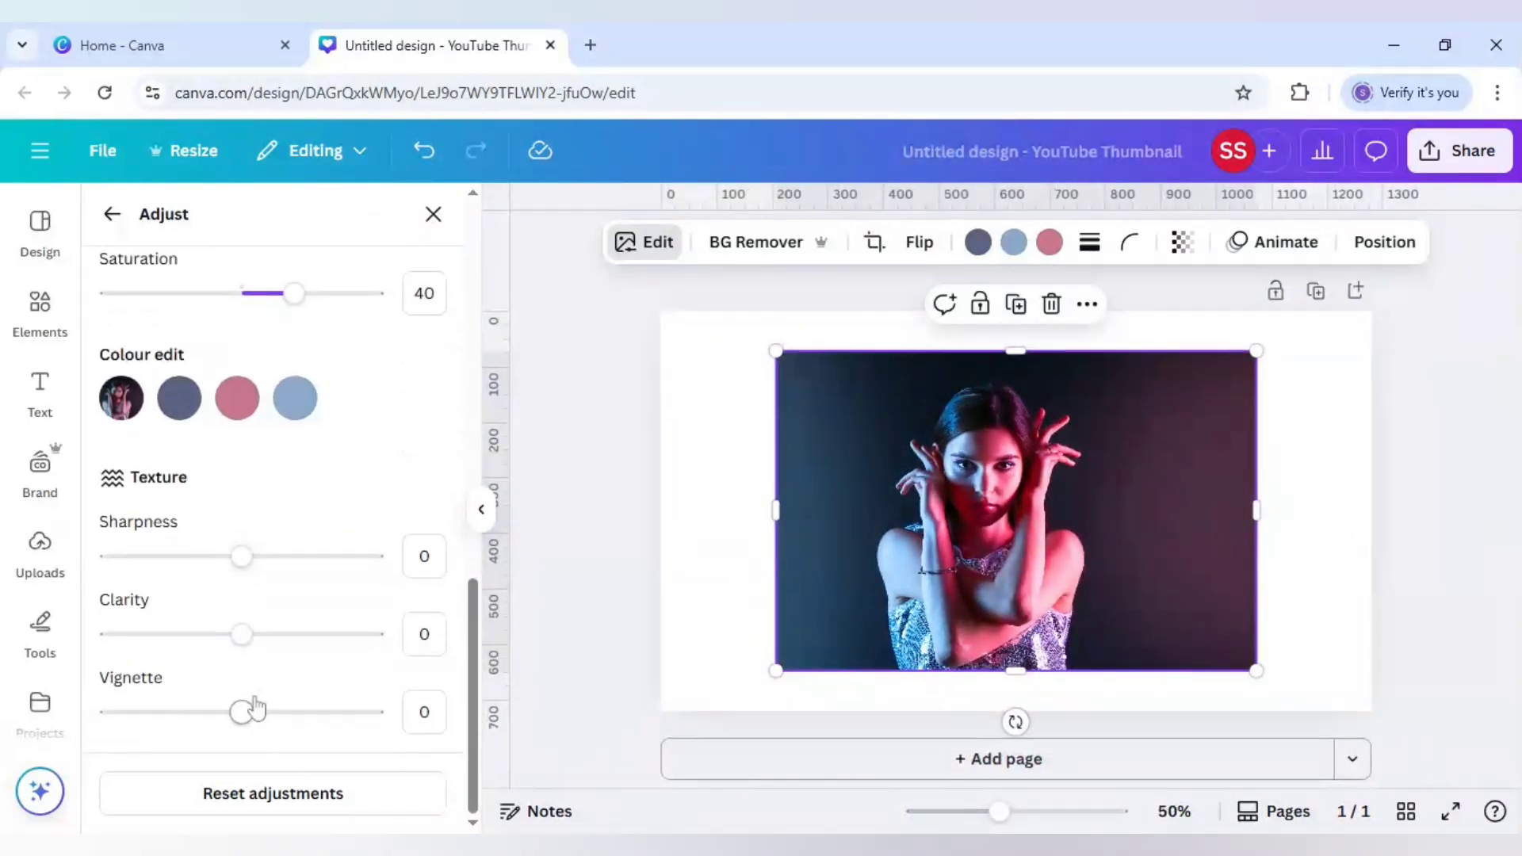
click(265, 634)
drag(268, 639, 278, 642)
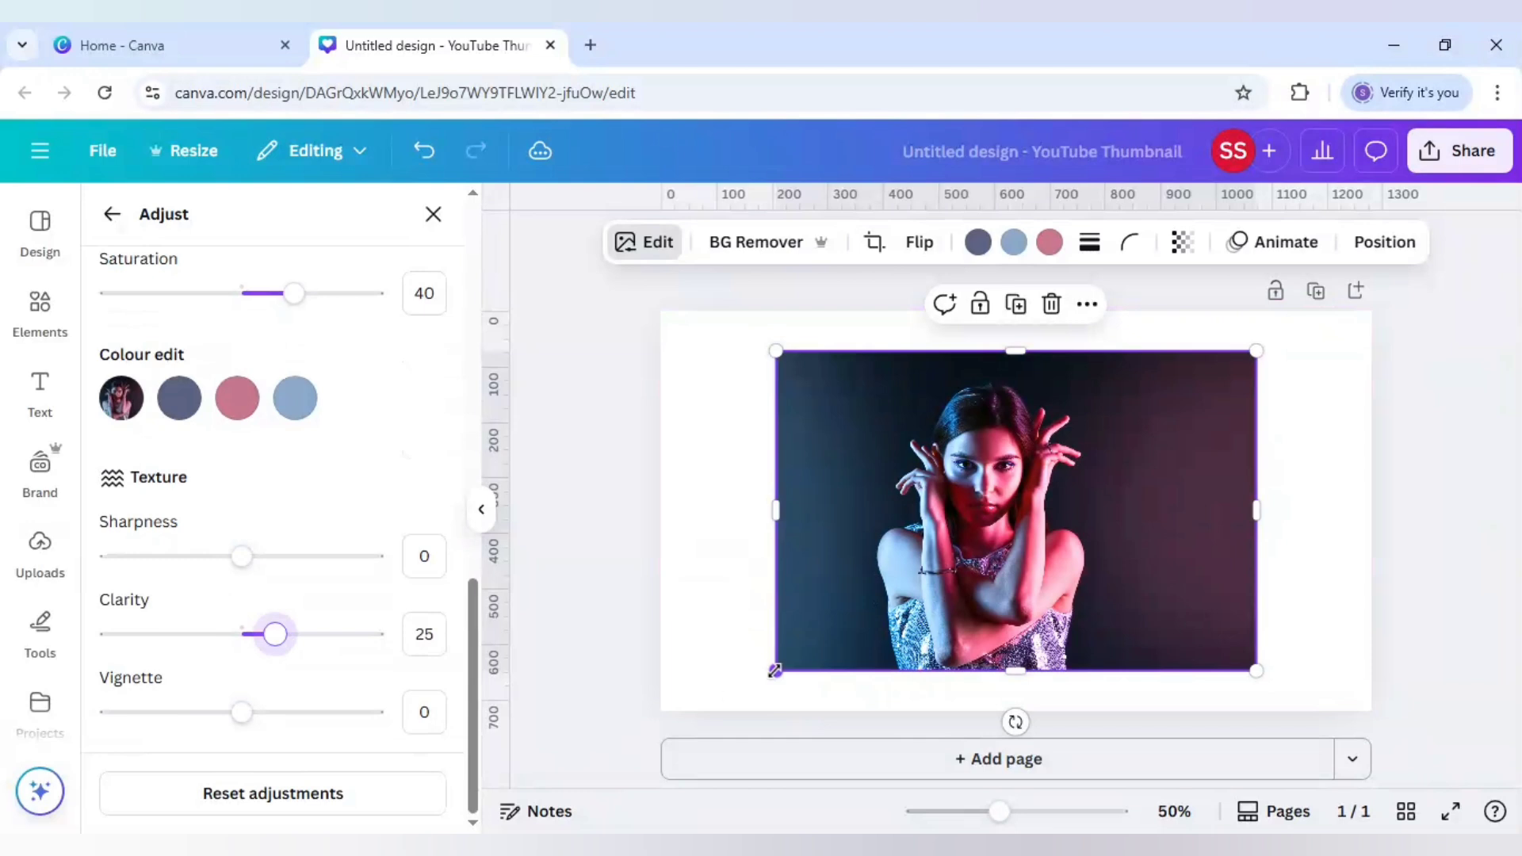
Enlarge the photo to fill the full page height and set its saturation to 22
drag(726, 693, 713, 702)
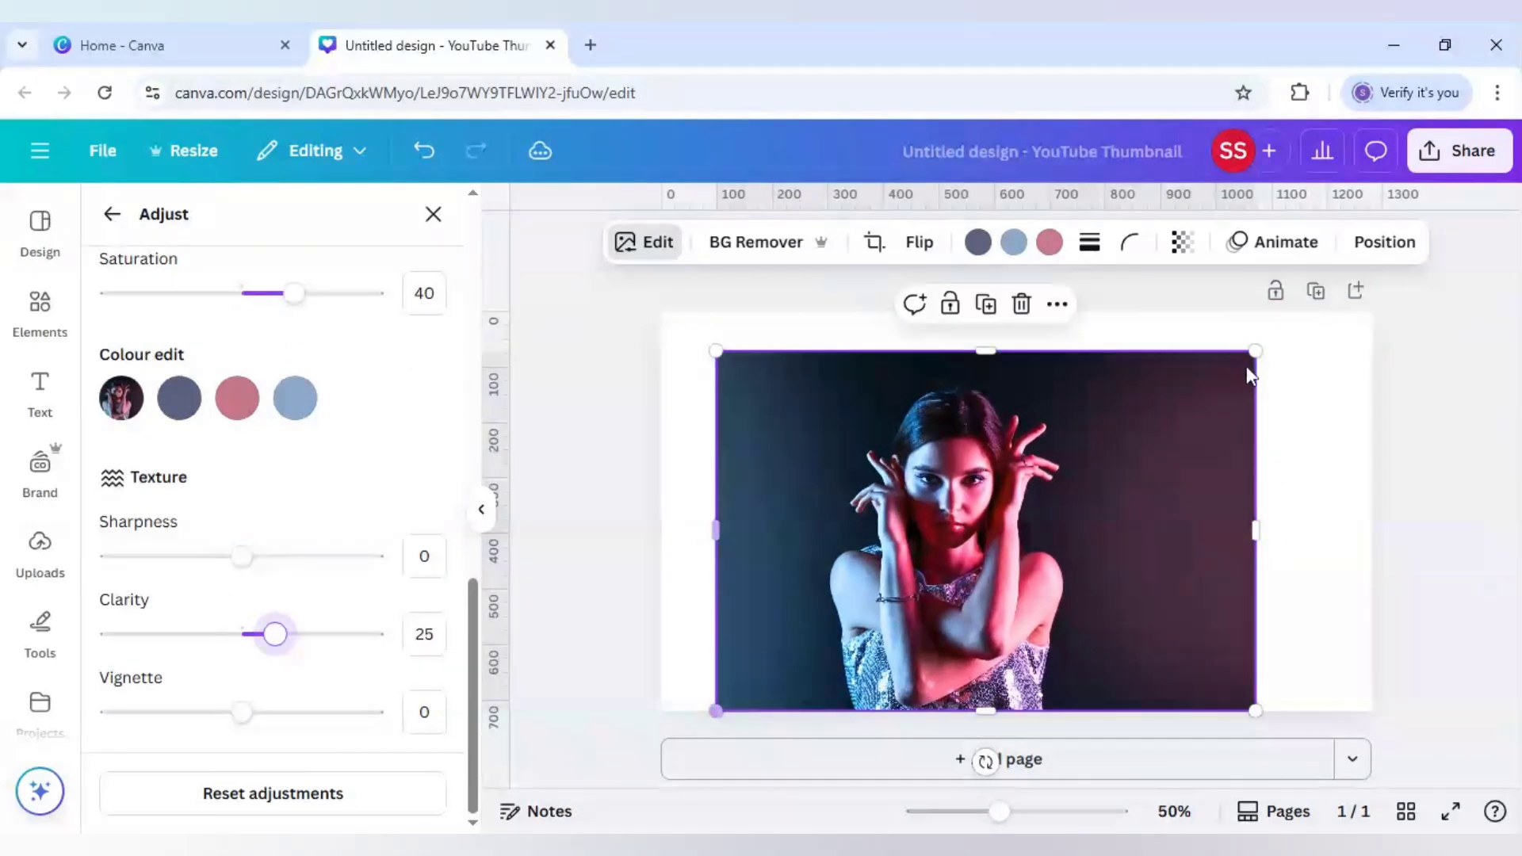
drag(1256, 350, 1330, 325)
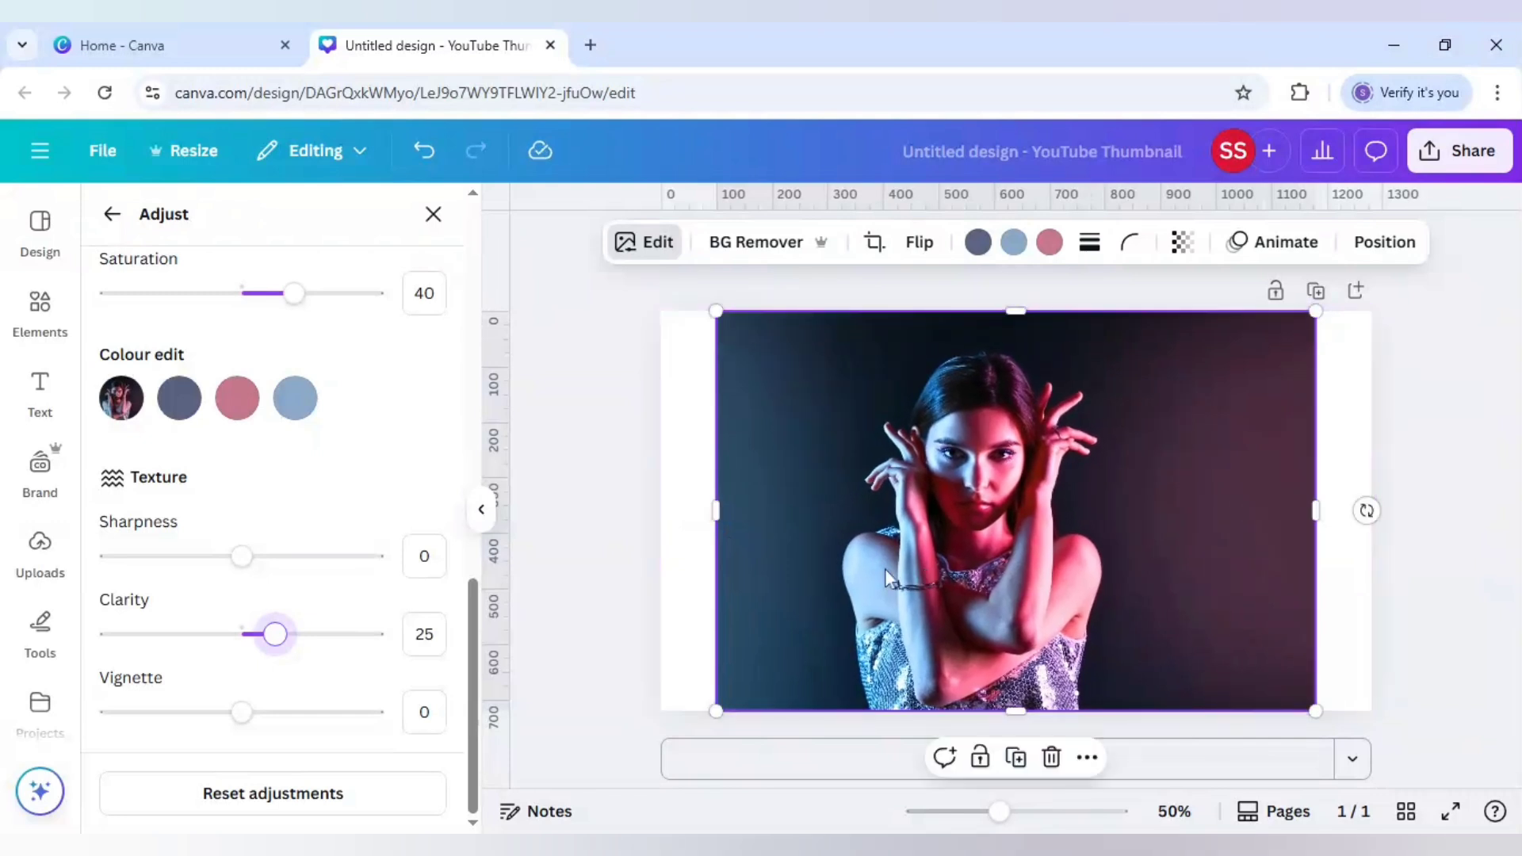
scroll(317, 656, up, 3)
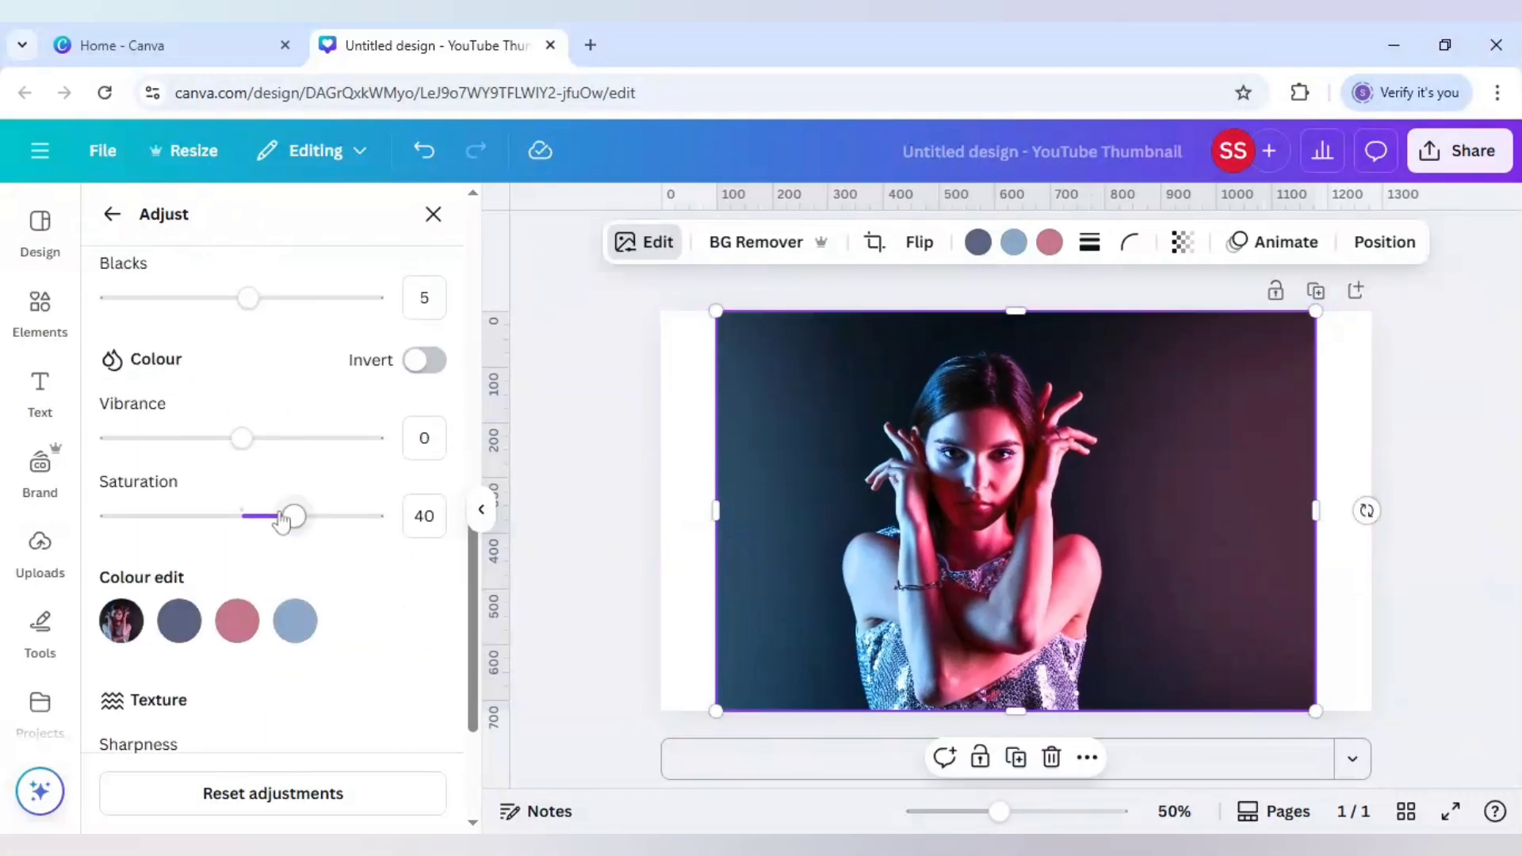
drag(292, 517, 273, 520)
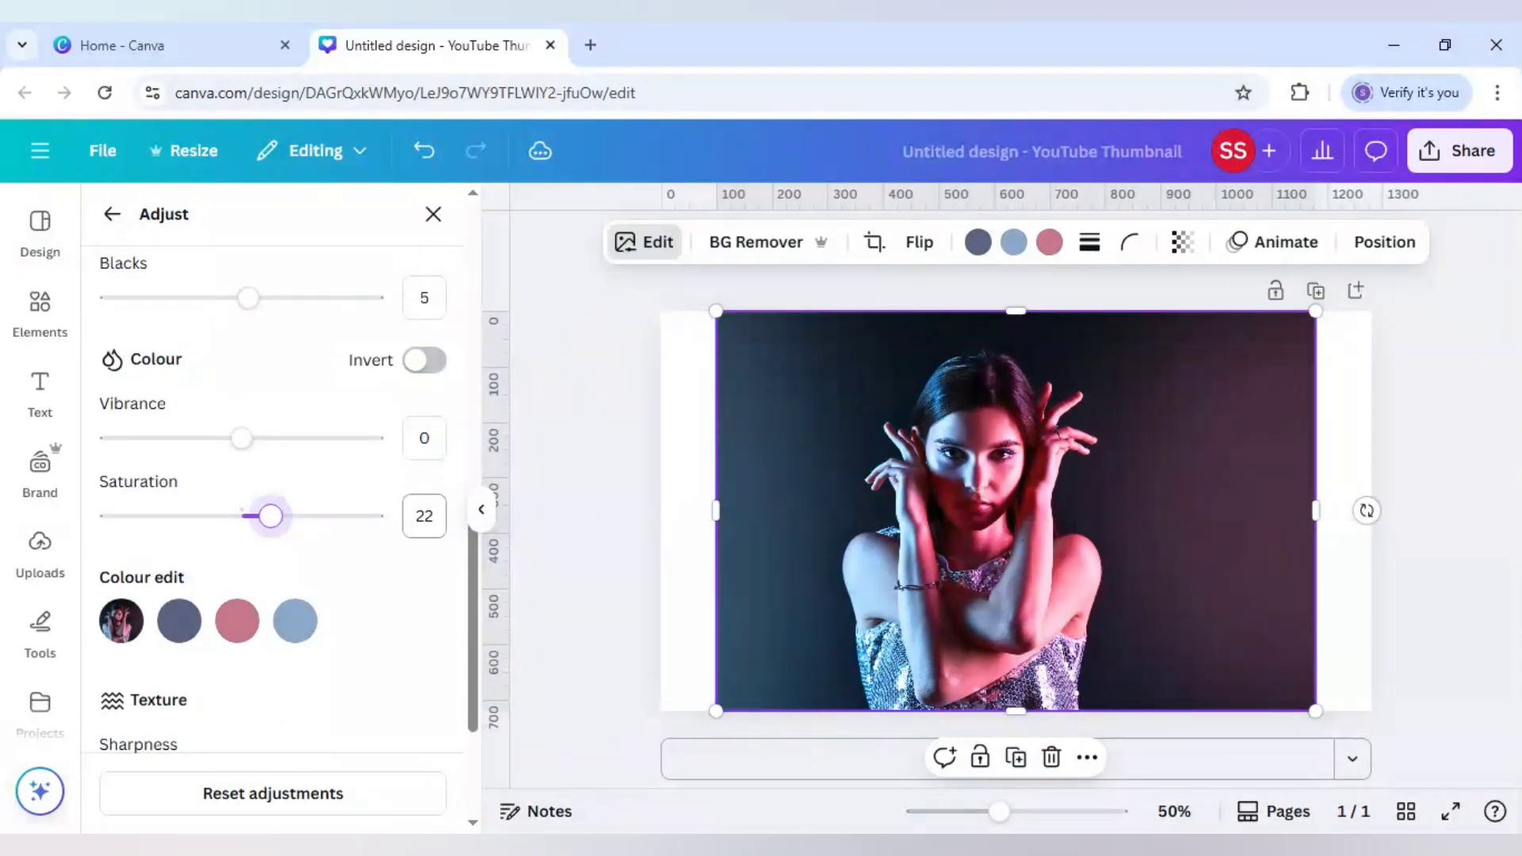
click(591, 605)
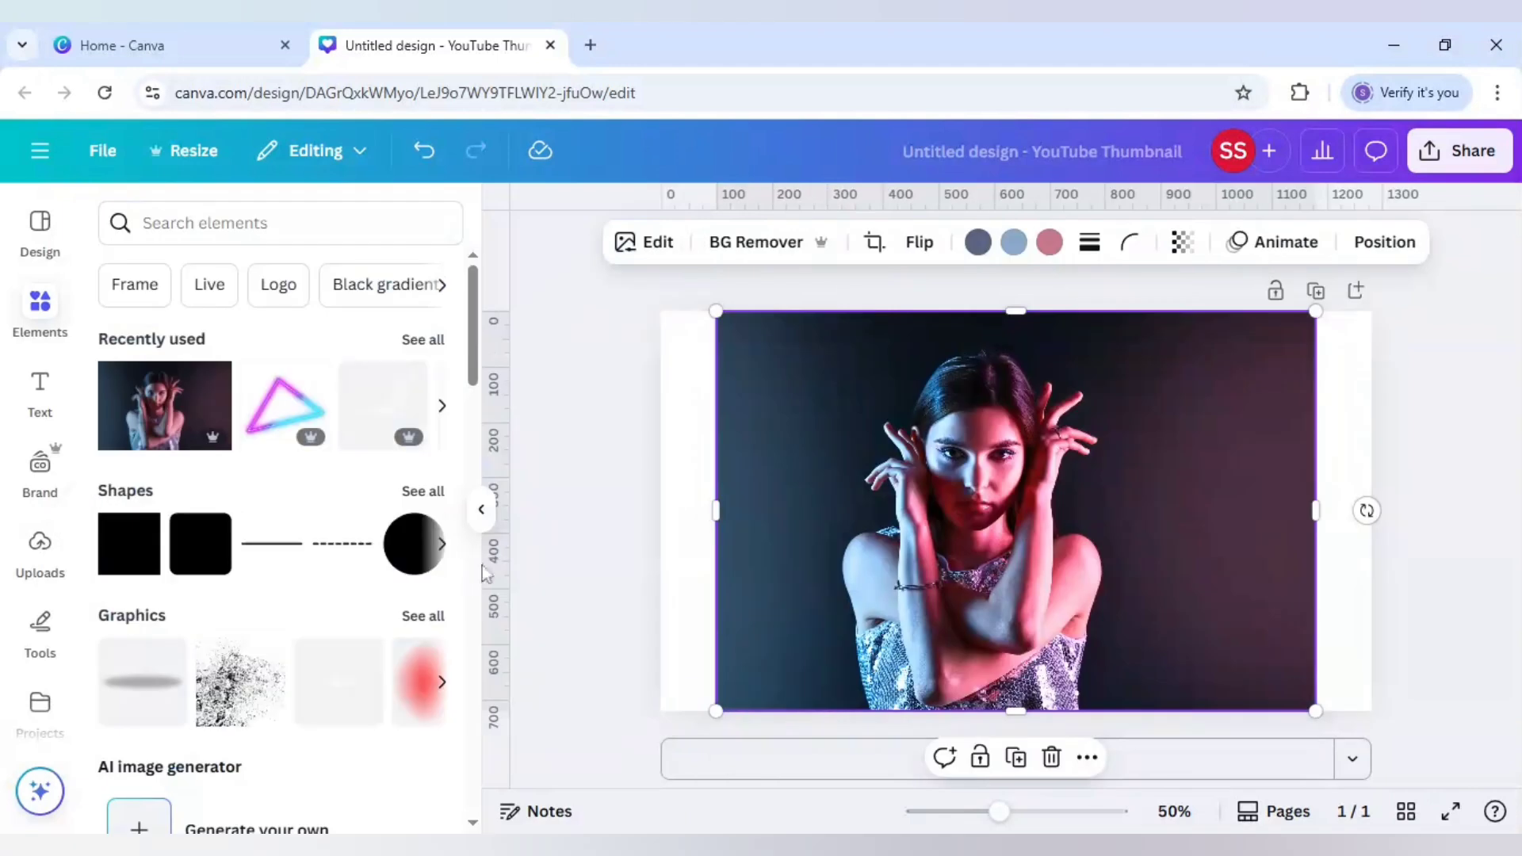
Duplicate the photo, align the copy exactly over the original and remove the copy's background
click(1015, 757)
drag(1027, 615, 1025, 601)
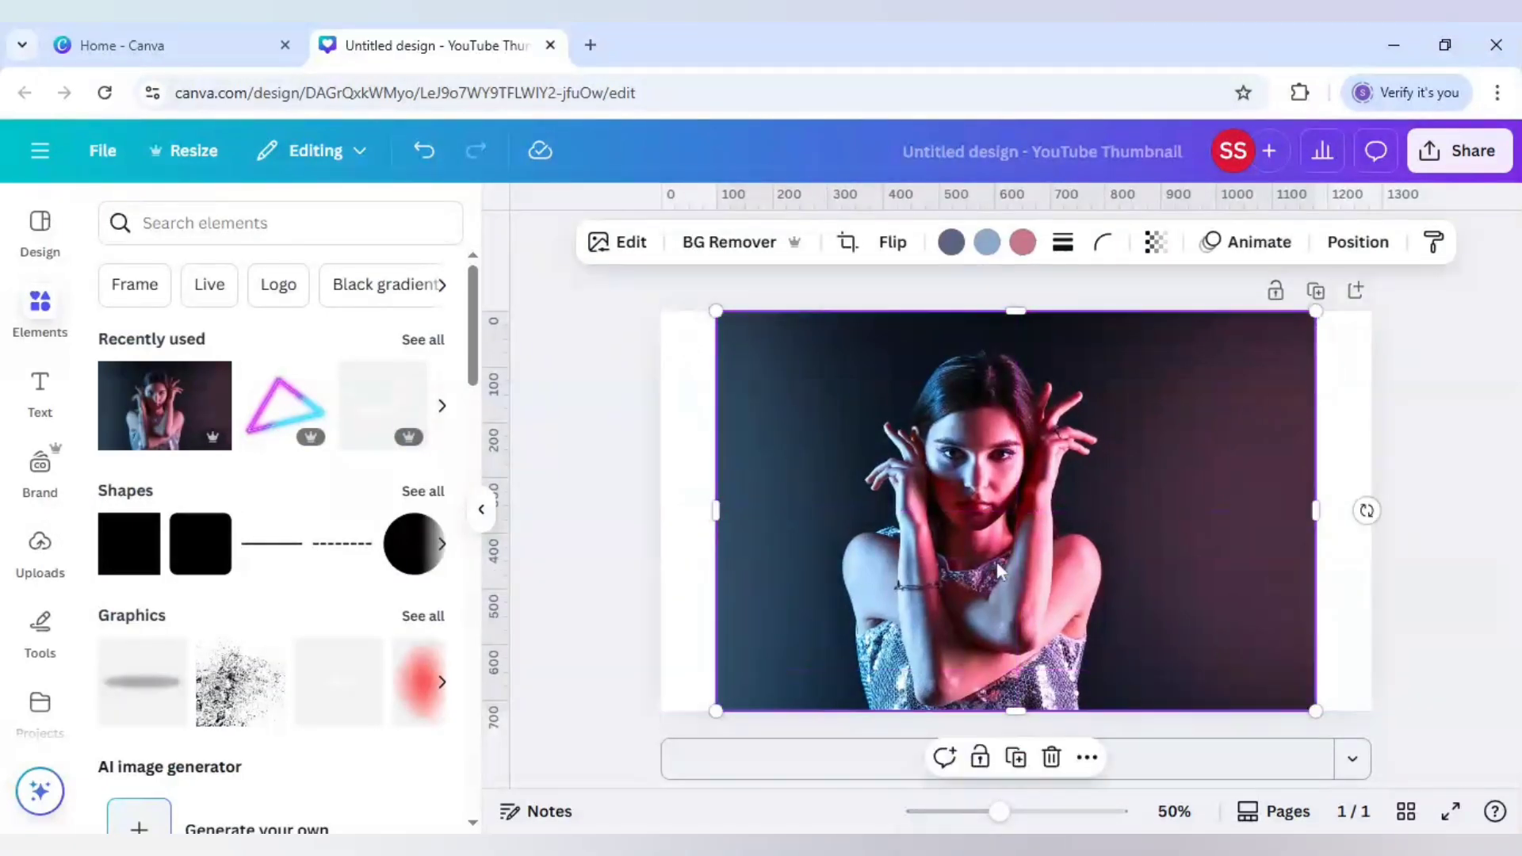
click(704, 252)
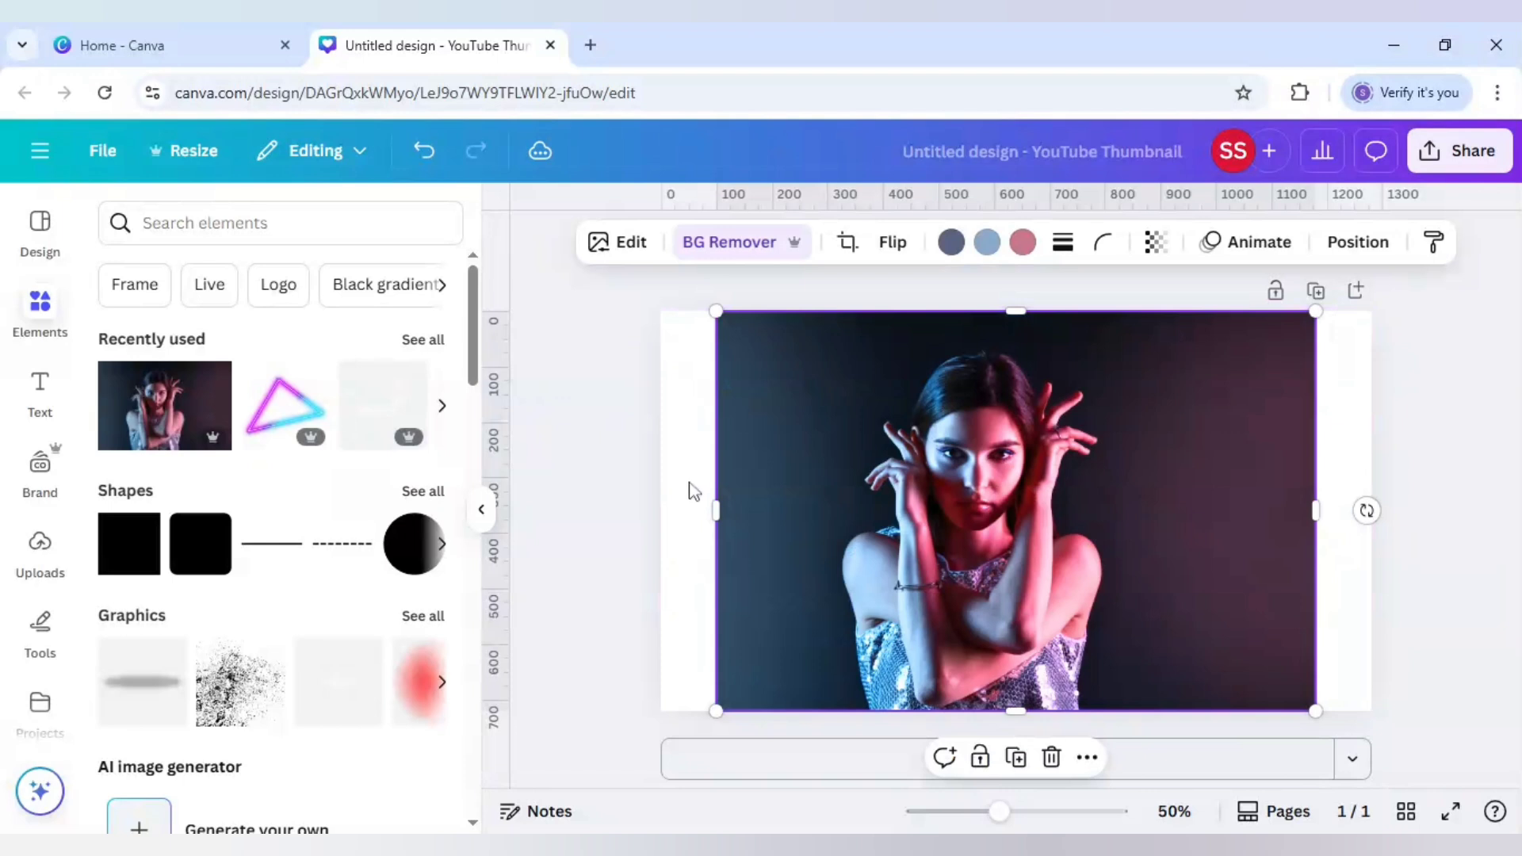
Crop both sides of the cut-out copy closer to the woman
drag(794, 493, 795, 496)
drag(1234, 484, 1151, 491)
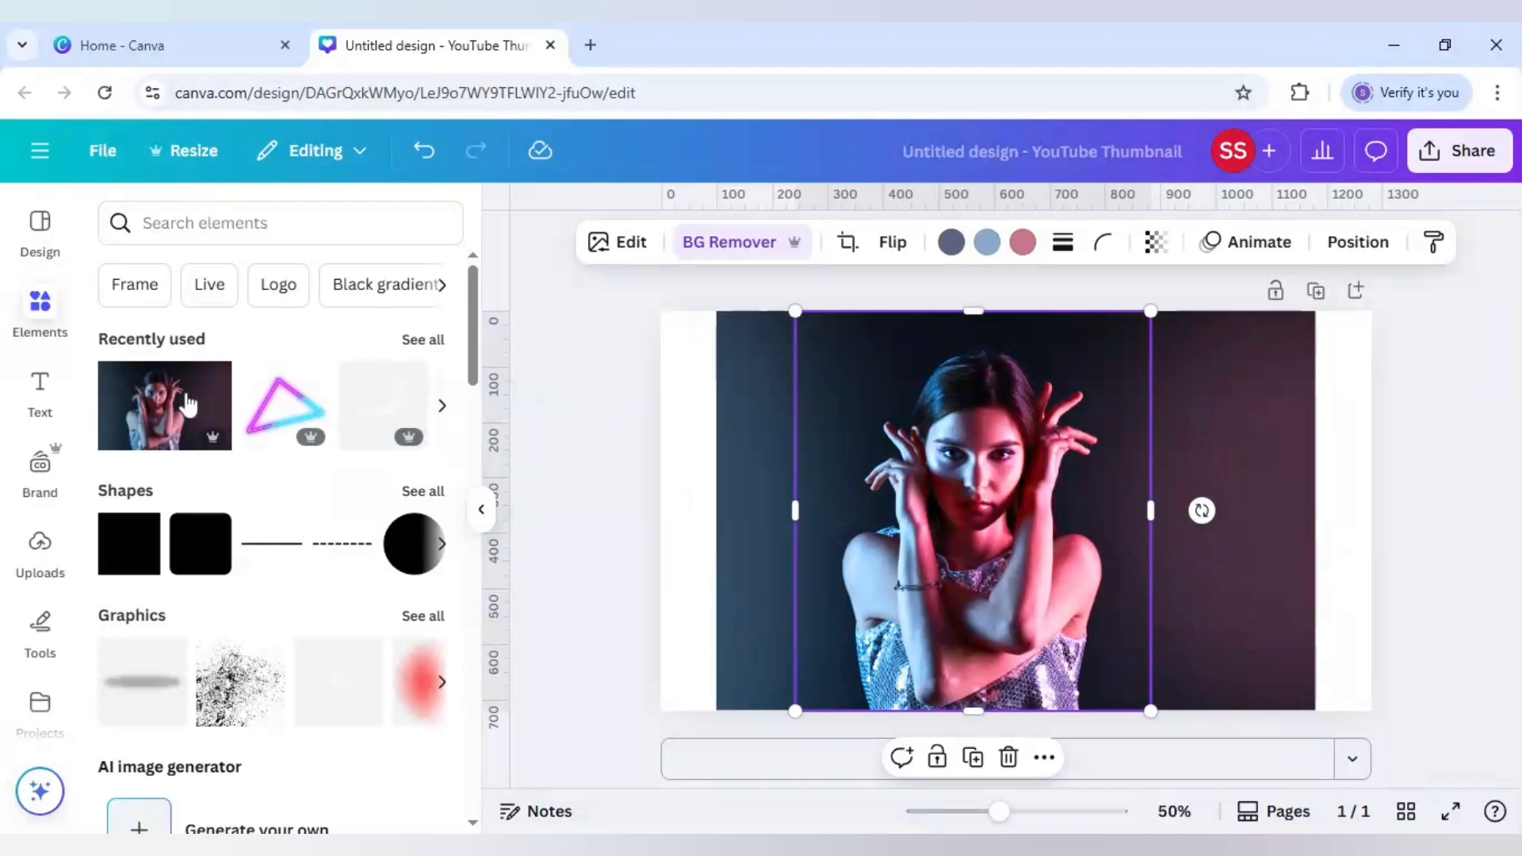
Add the recently used neon triangle frame, rotate it to point downwards and centre it over the woman
click(262, 421)
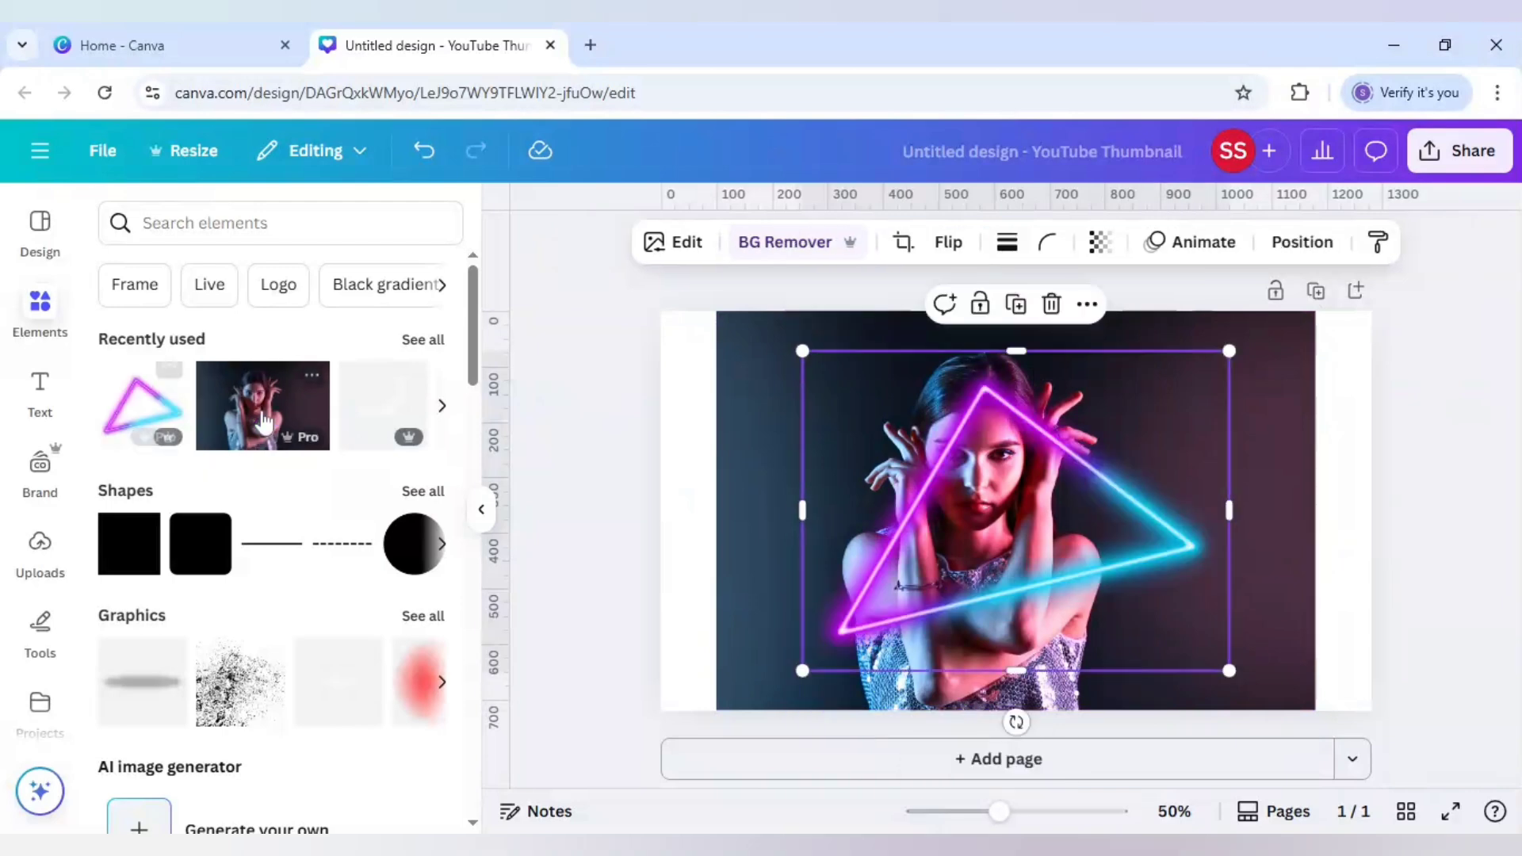
drag(1155, 669, 1034, 437)
drag(1055, 500, 1010, 535)
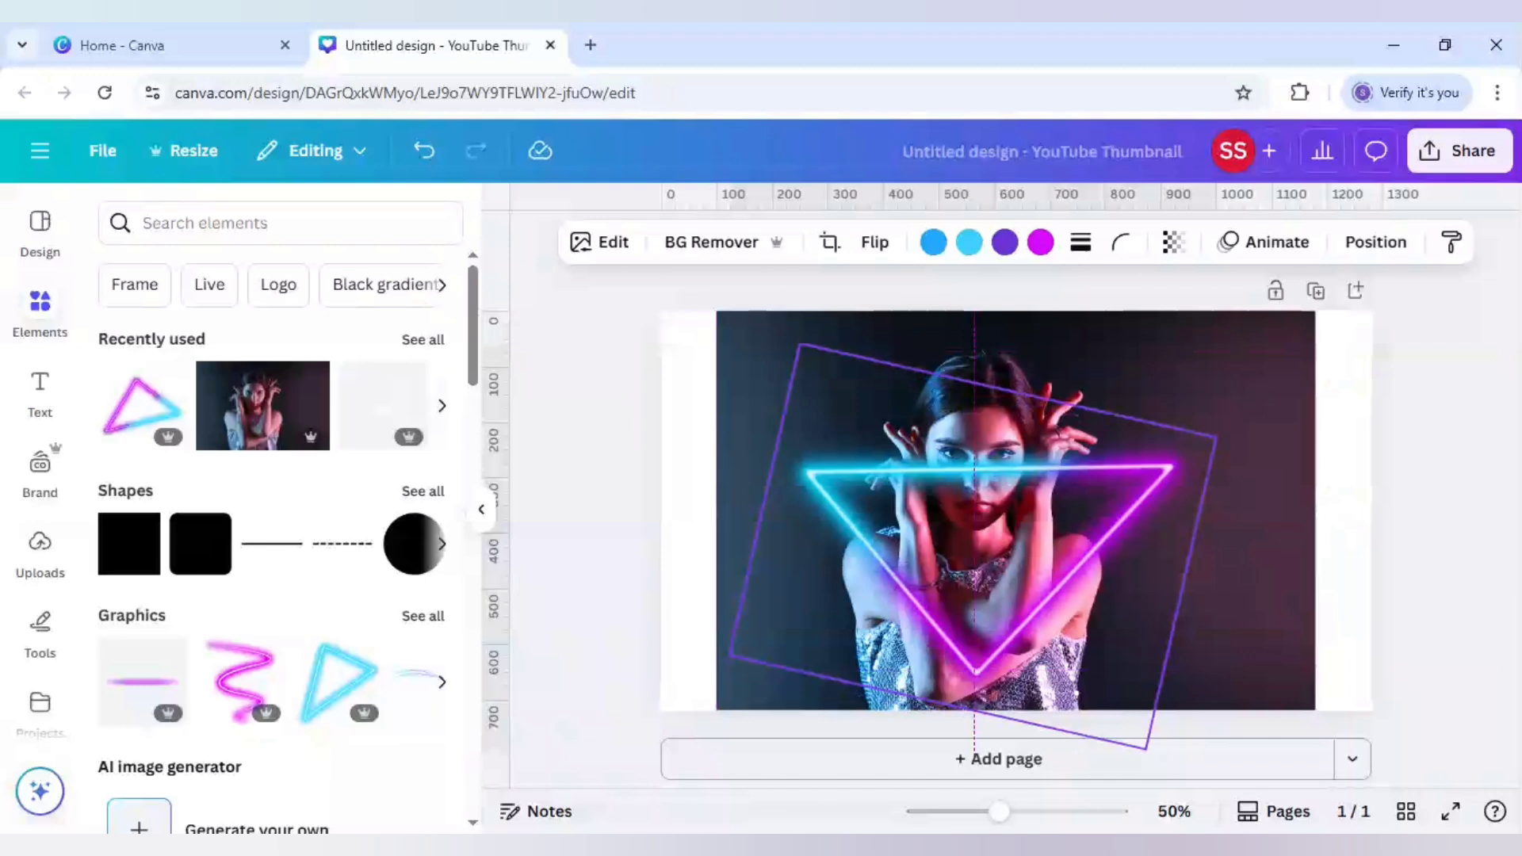
drag(1010, 536, 1010, 536)
Send the neon triangle one layer backward so it sits behind the cut-out woman
right_click(1061, 444)
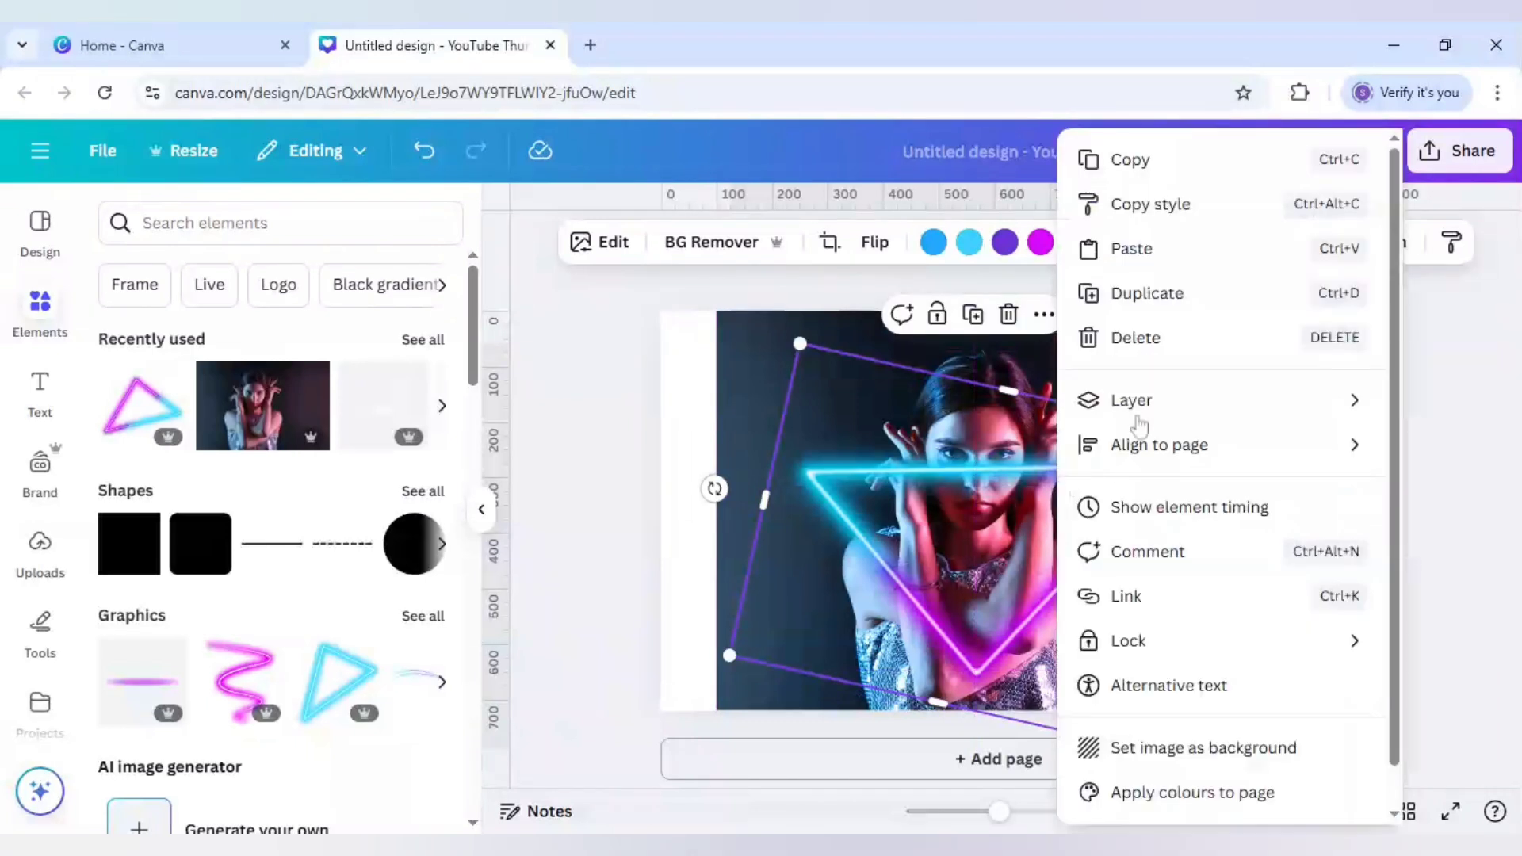
mouse_move(1146, 412)
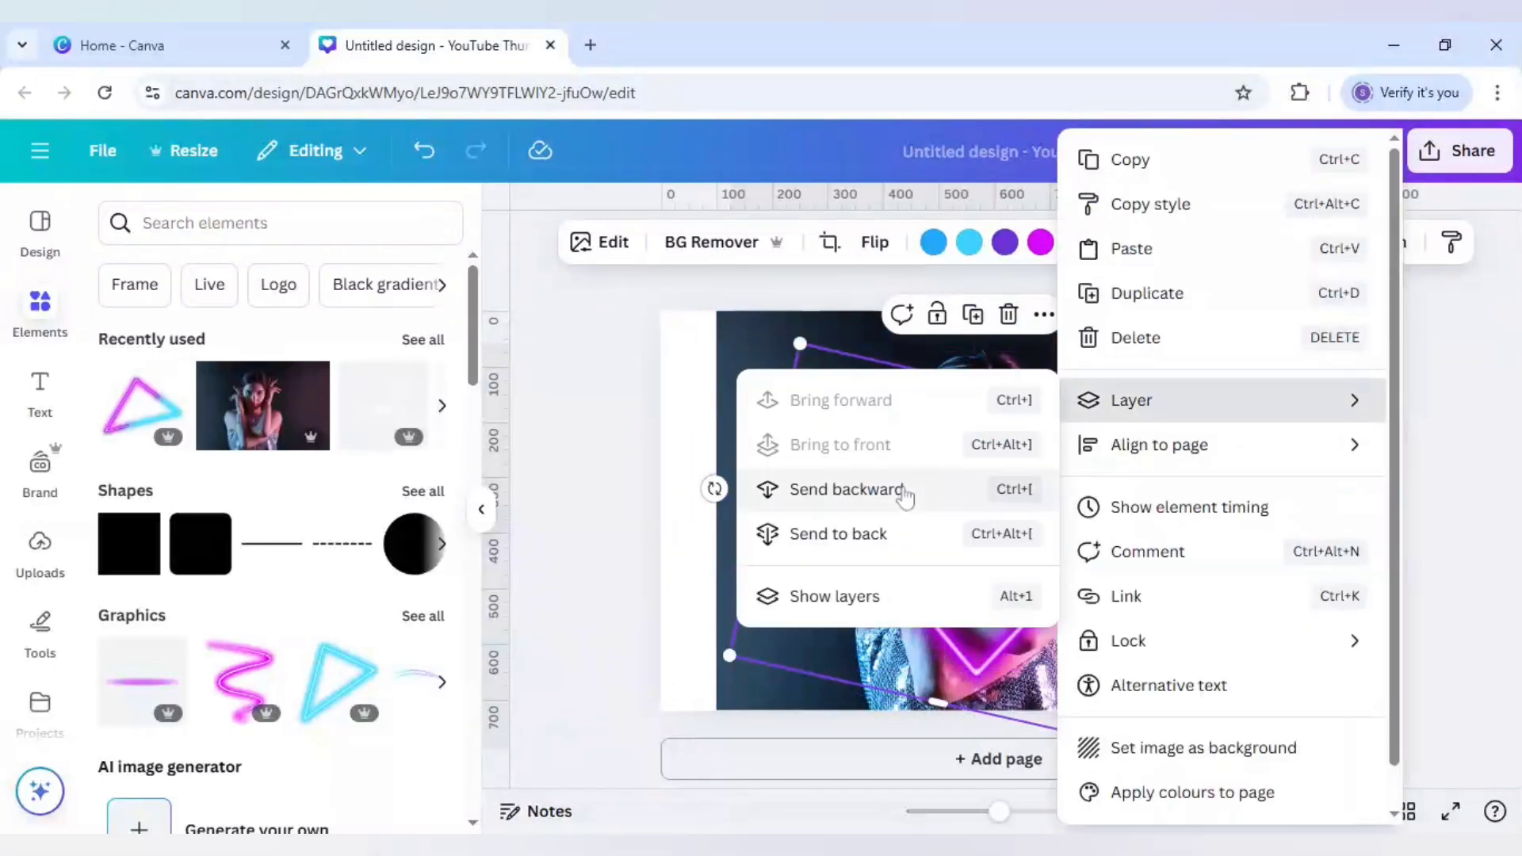
click(880, 490)
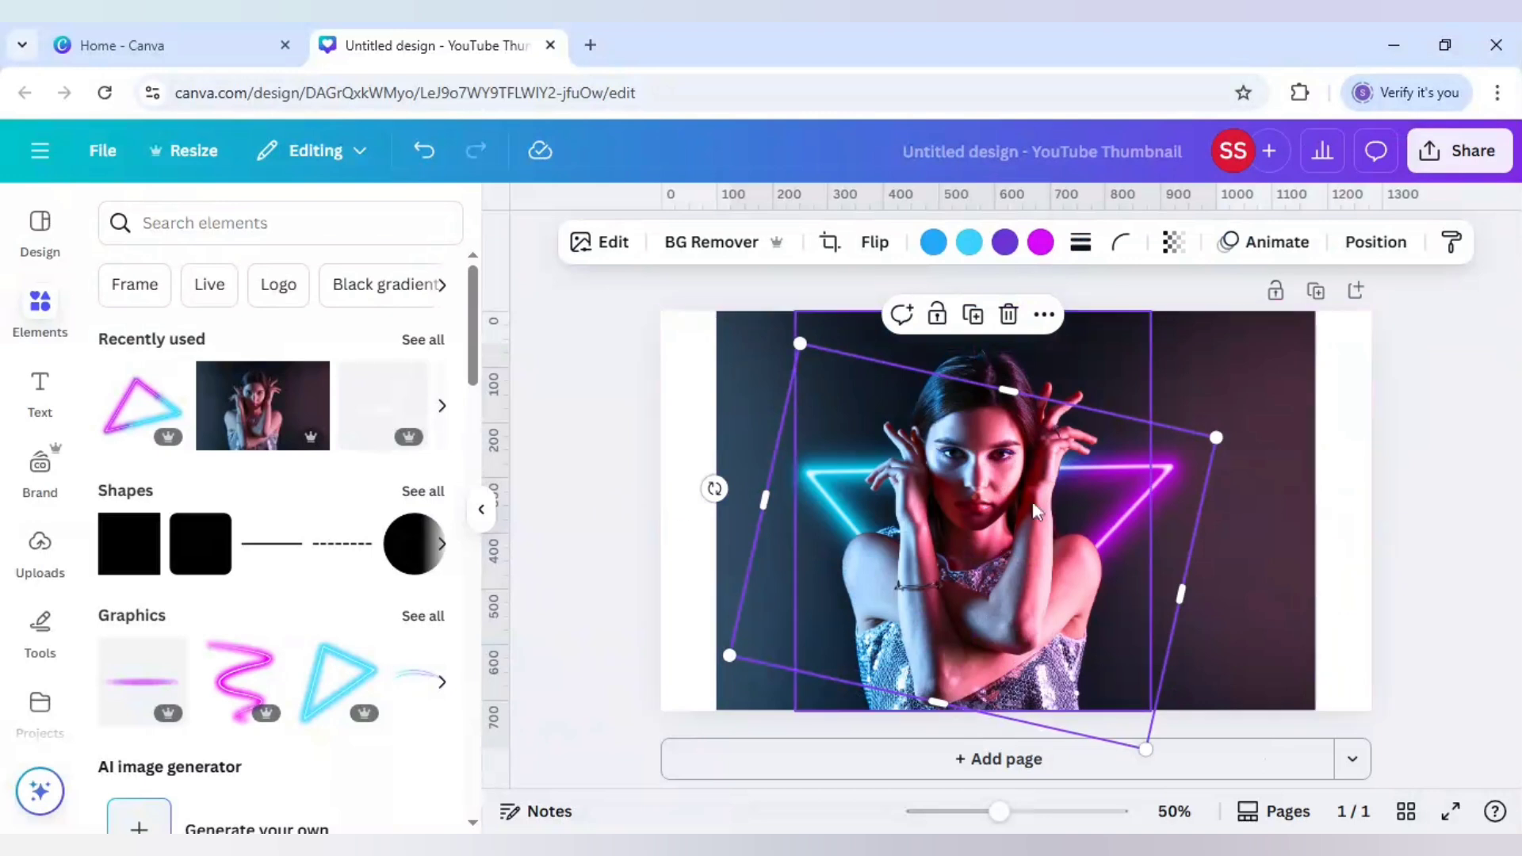
Crop the bottom of the cut-out up to just below the woman's chin so the triangle's lower part overlaps her body
click(987, 564)
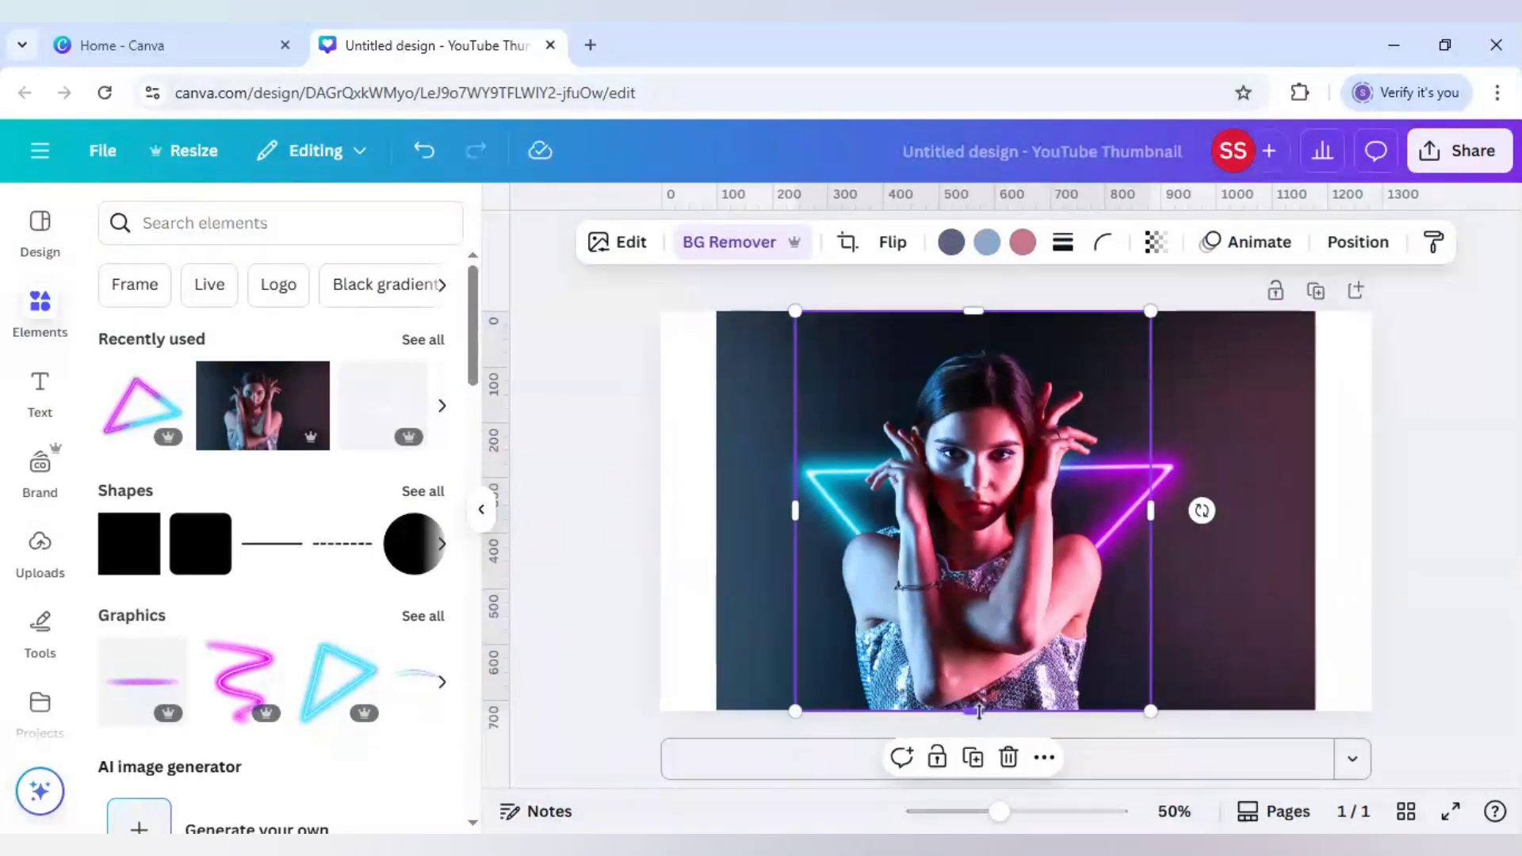
drag(979, 711, 979, 539)
click(1219, 625)
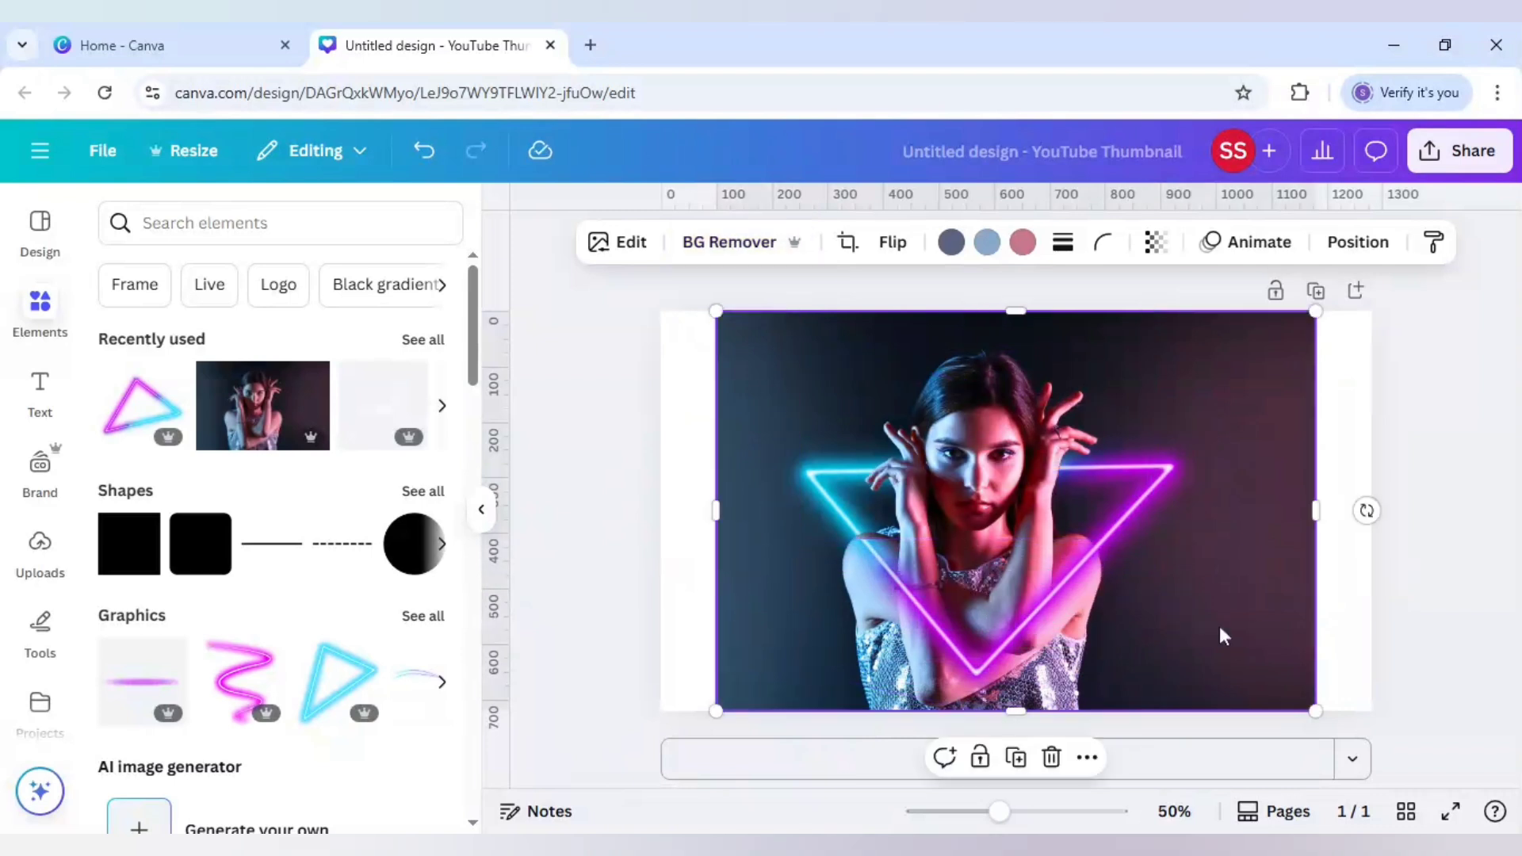
Recolour the neon triangle's darker blue to #3C89C9, sampled from the blue-lit part of the woman's portrait
click(1164, 499)
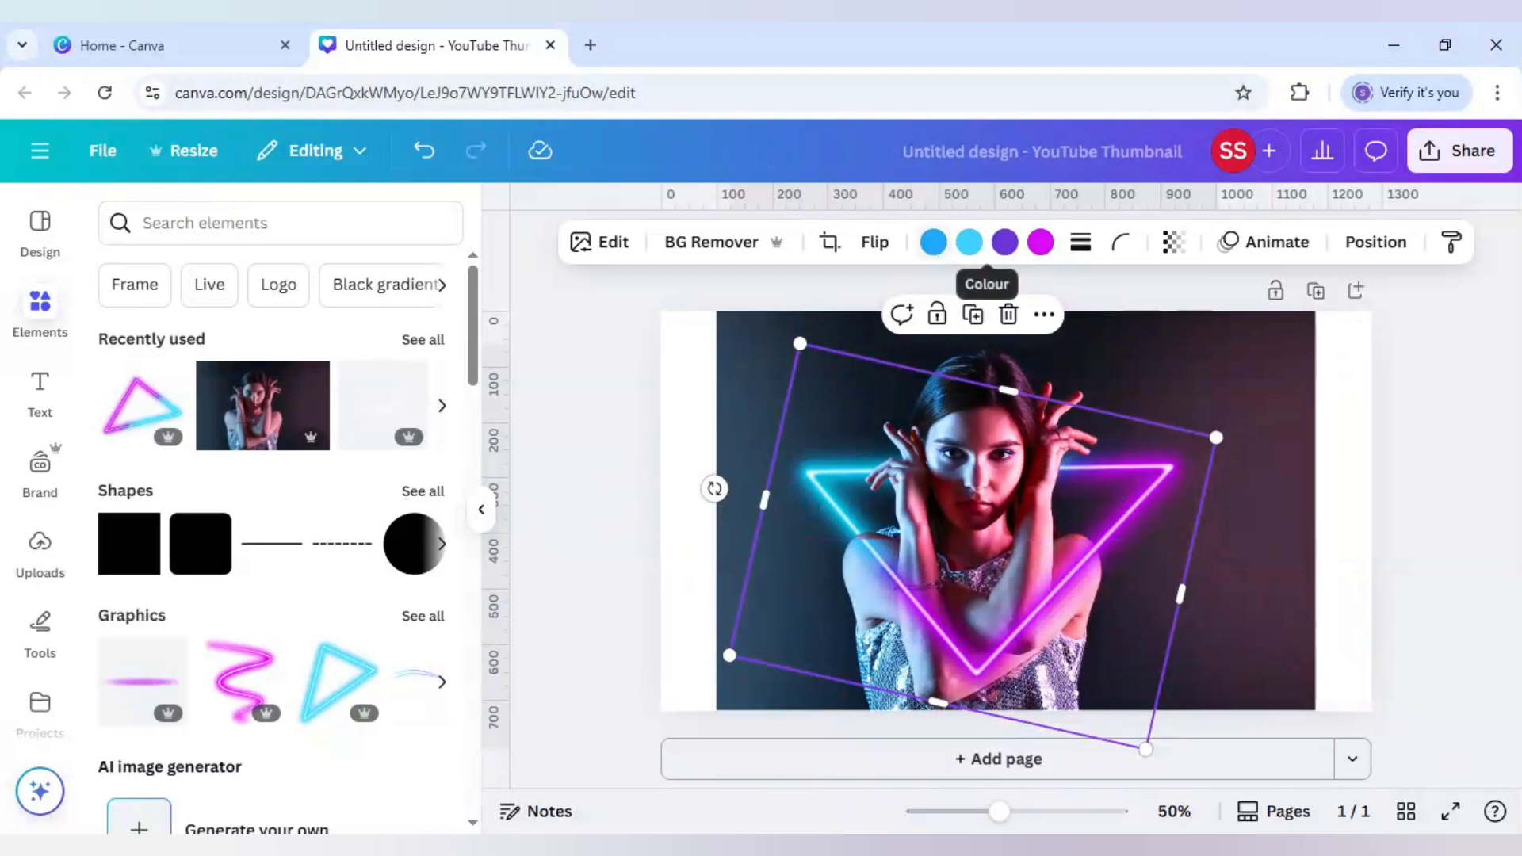
click(933, 241)
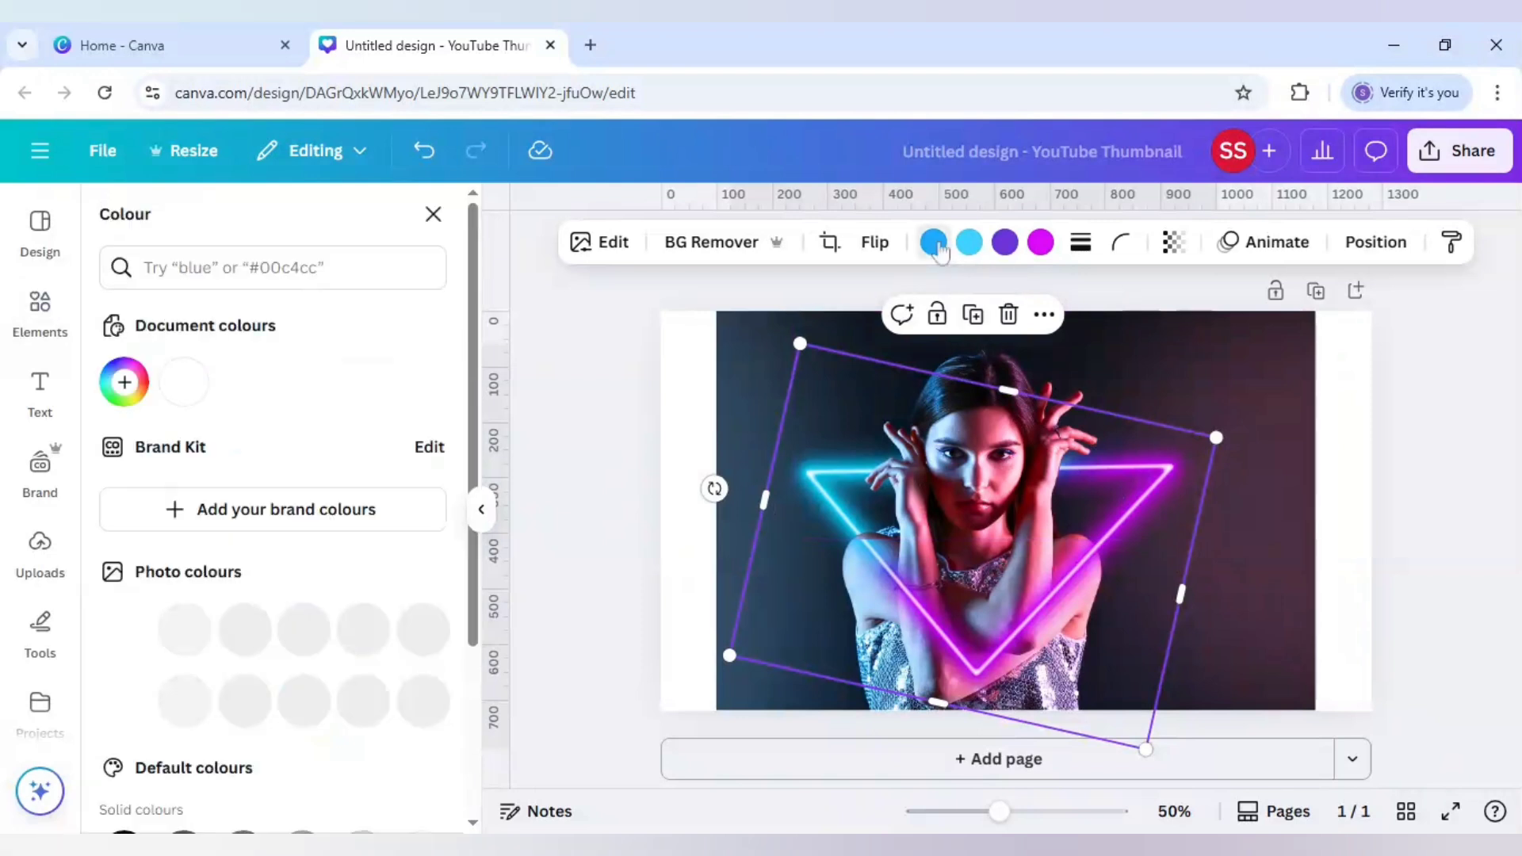
click(125, 382)
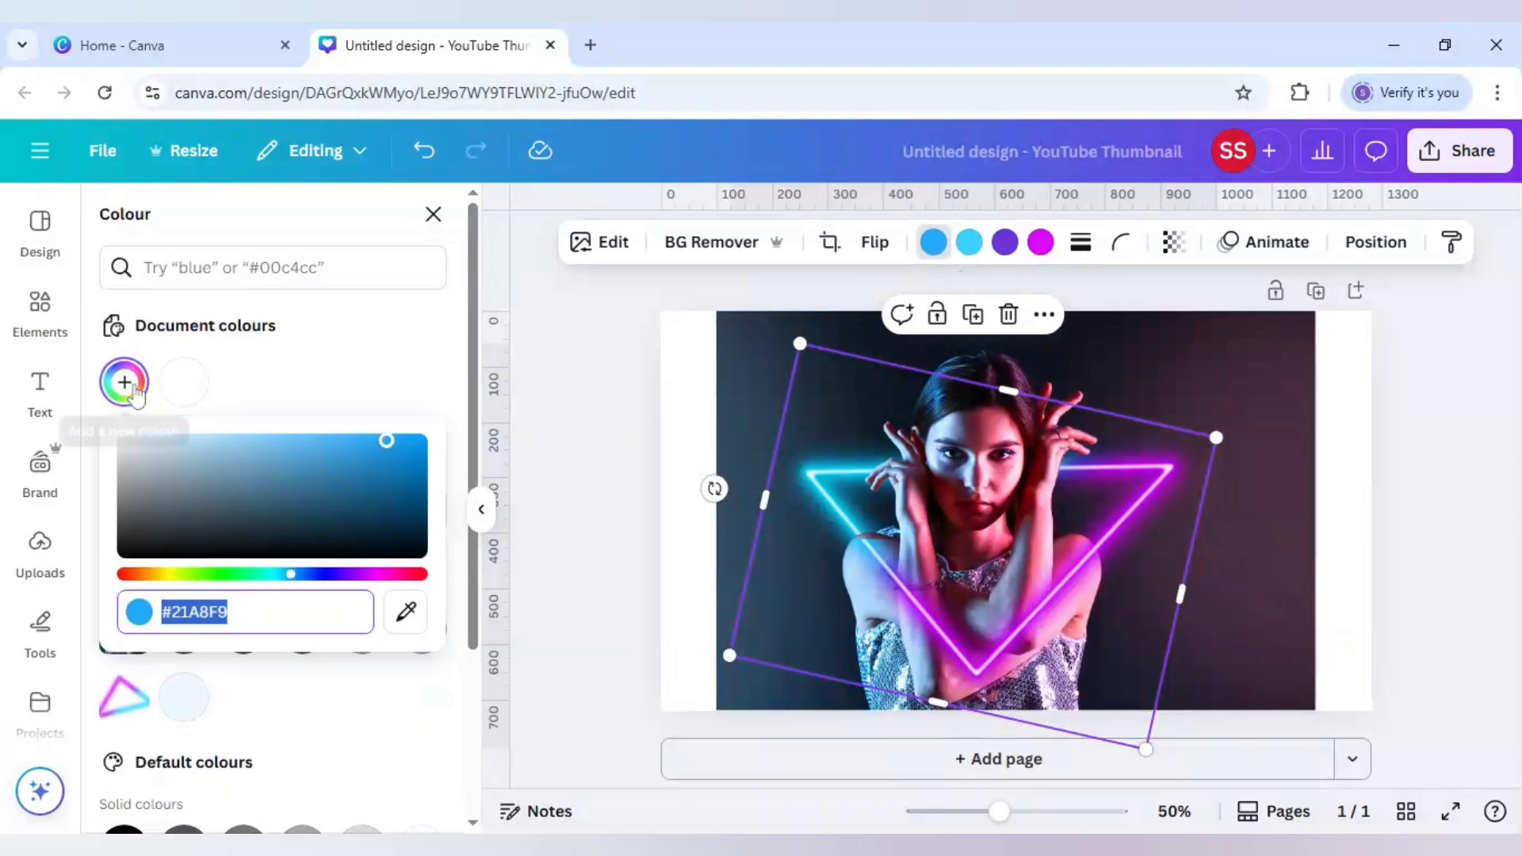
click(405, 623)
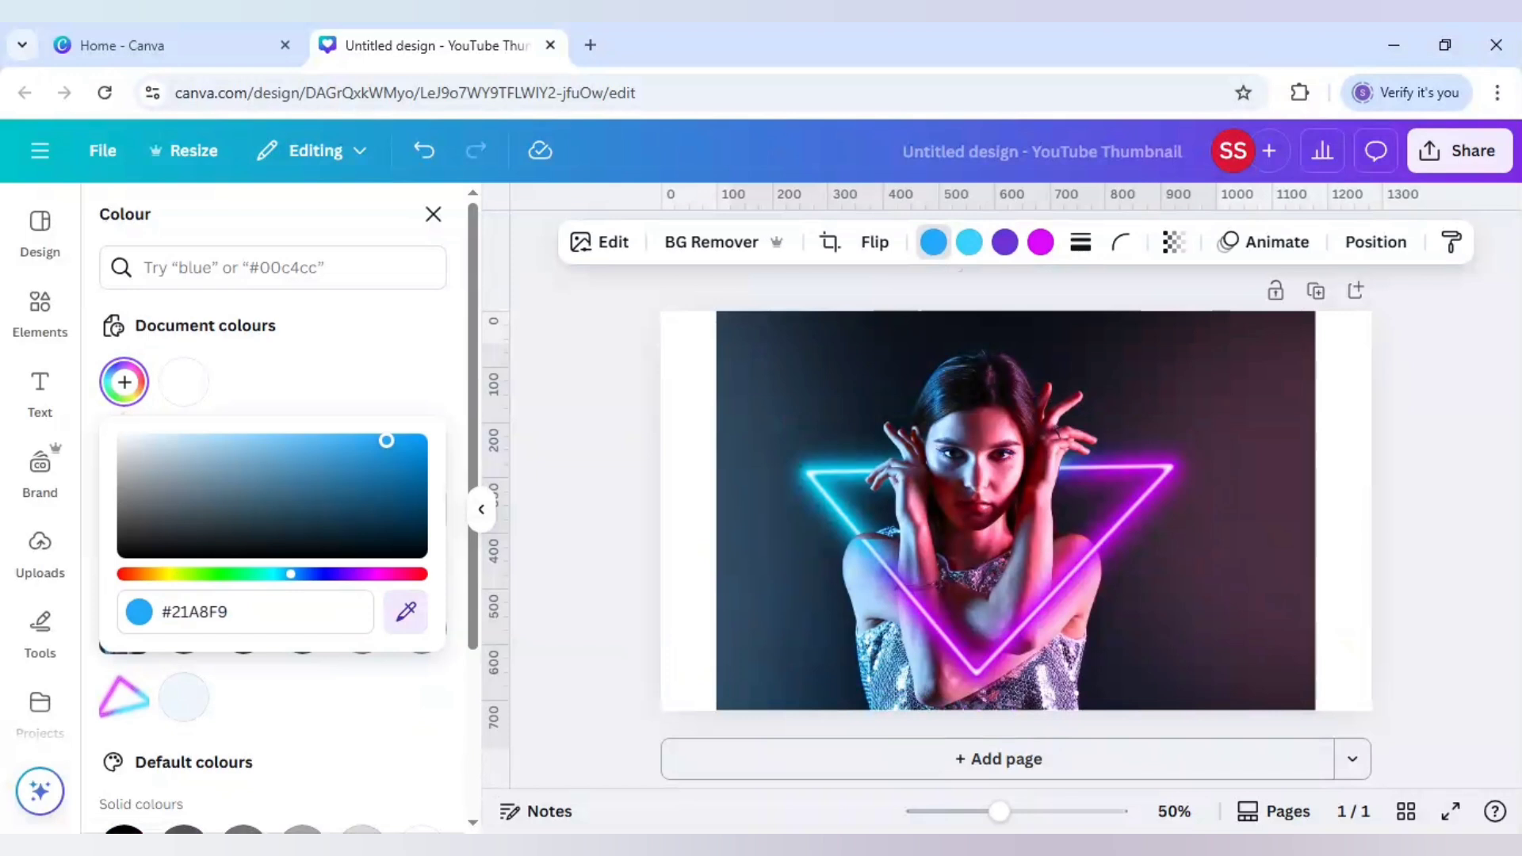
click(933, 448)
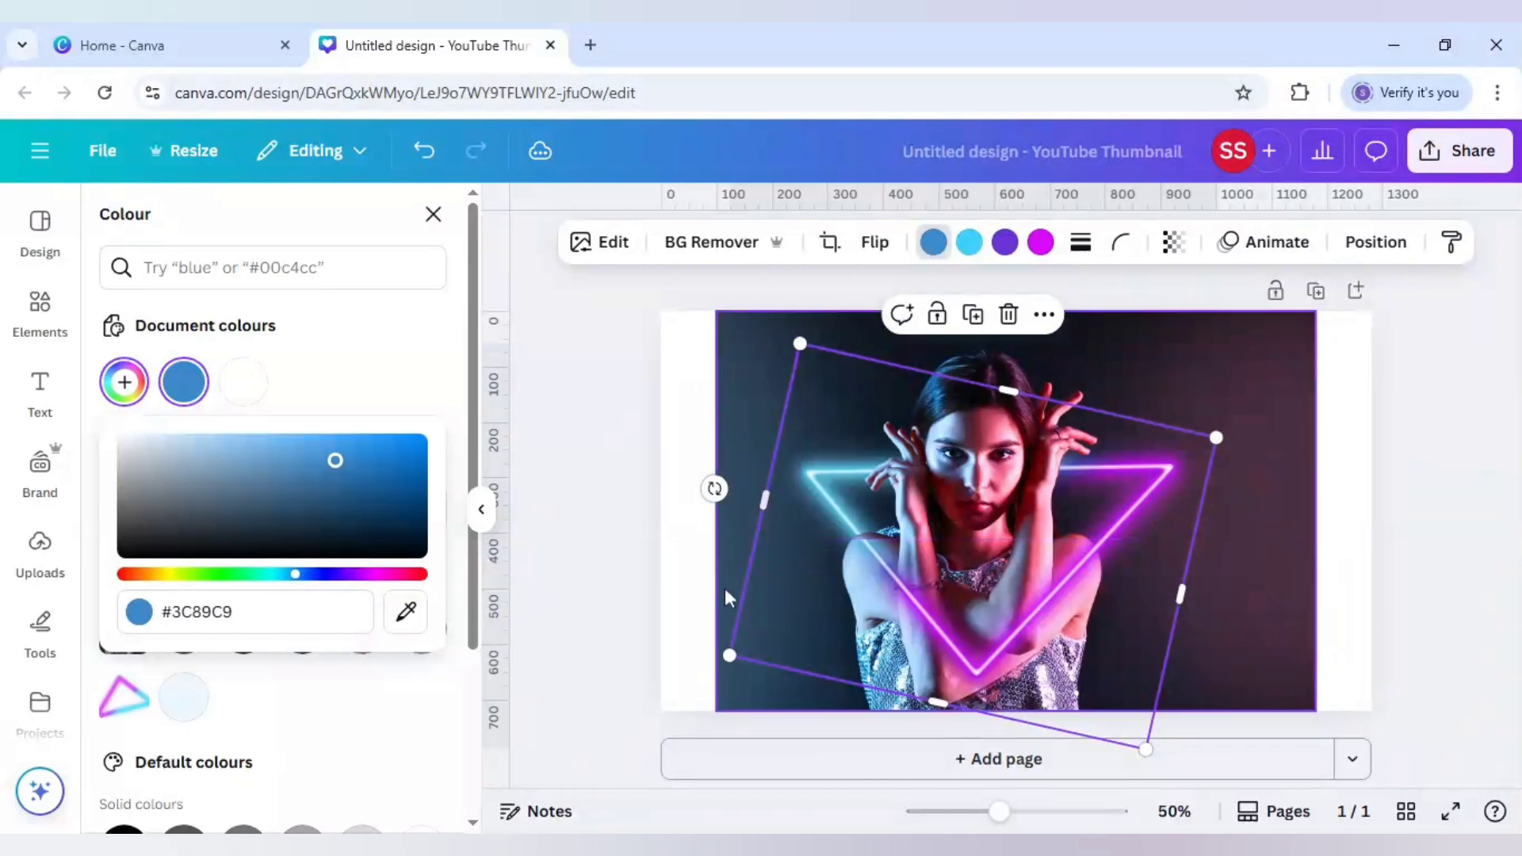
Replace the neon triangle's magenta with a pink tone sampled from the portrait, then intensify it to #C4056F
click(1043, 247)
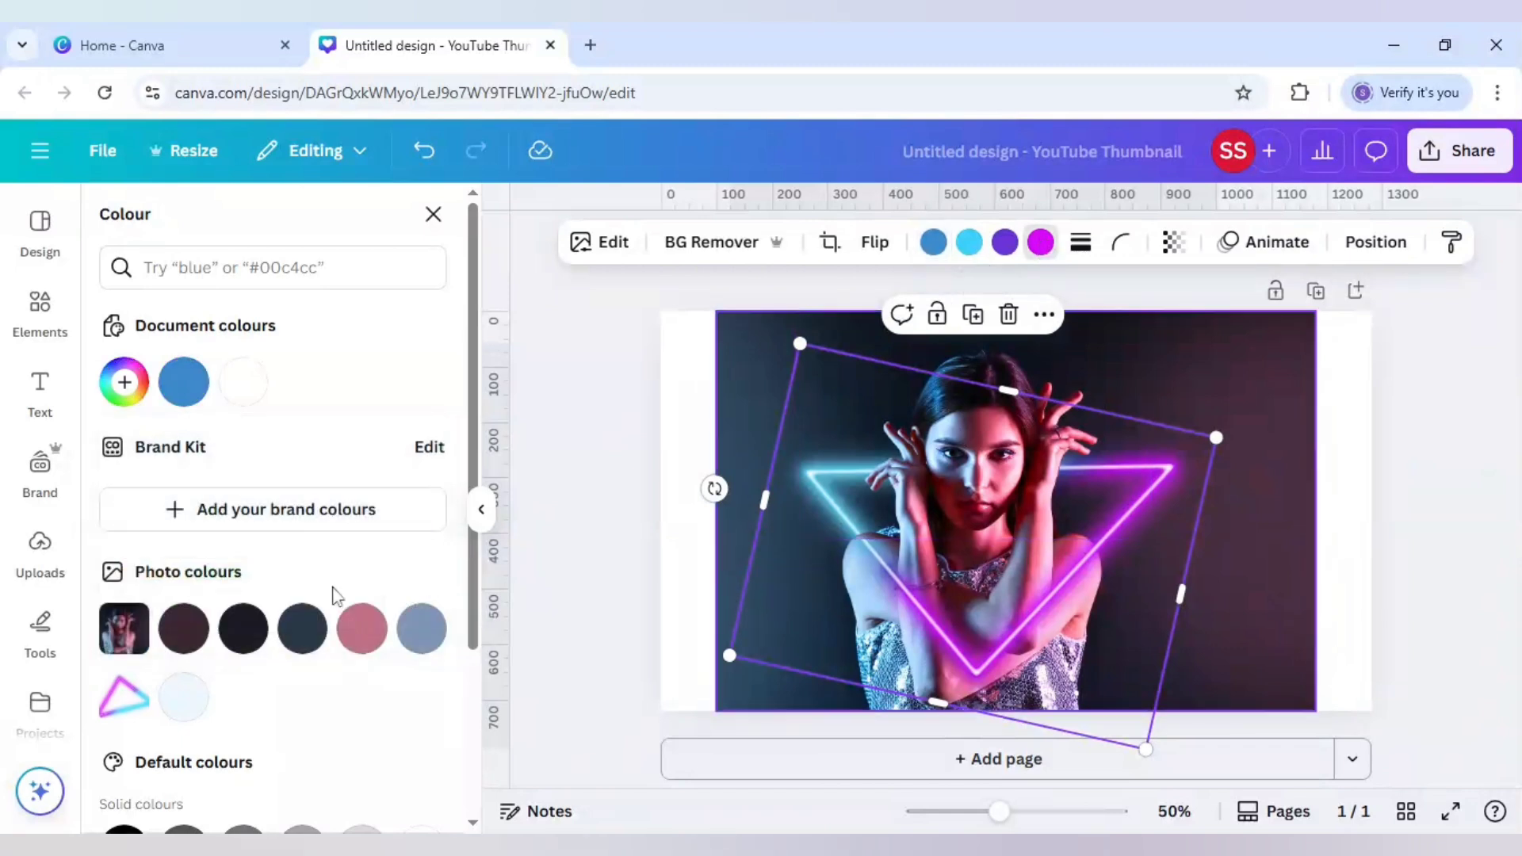
click(124, 382)
click(407, 620)
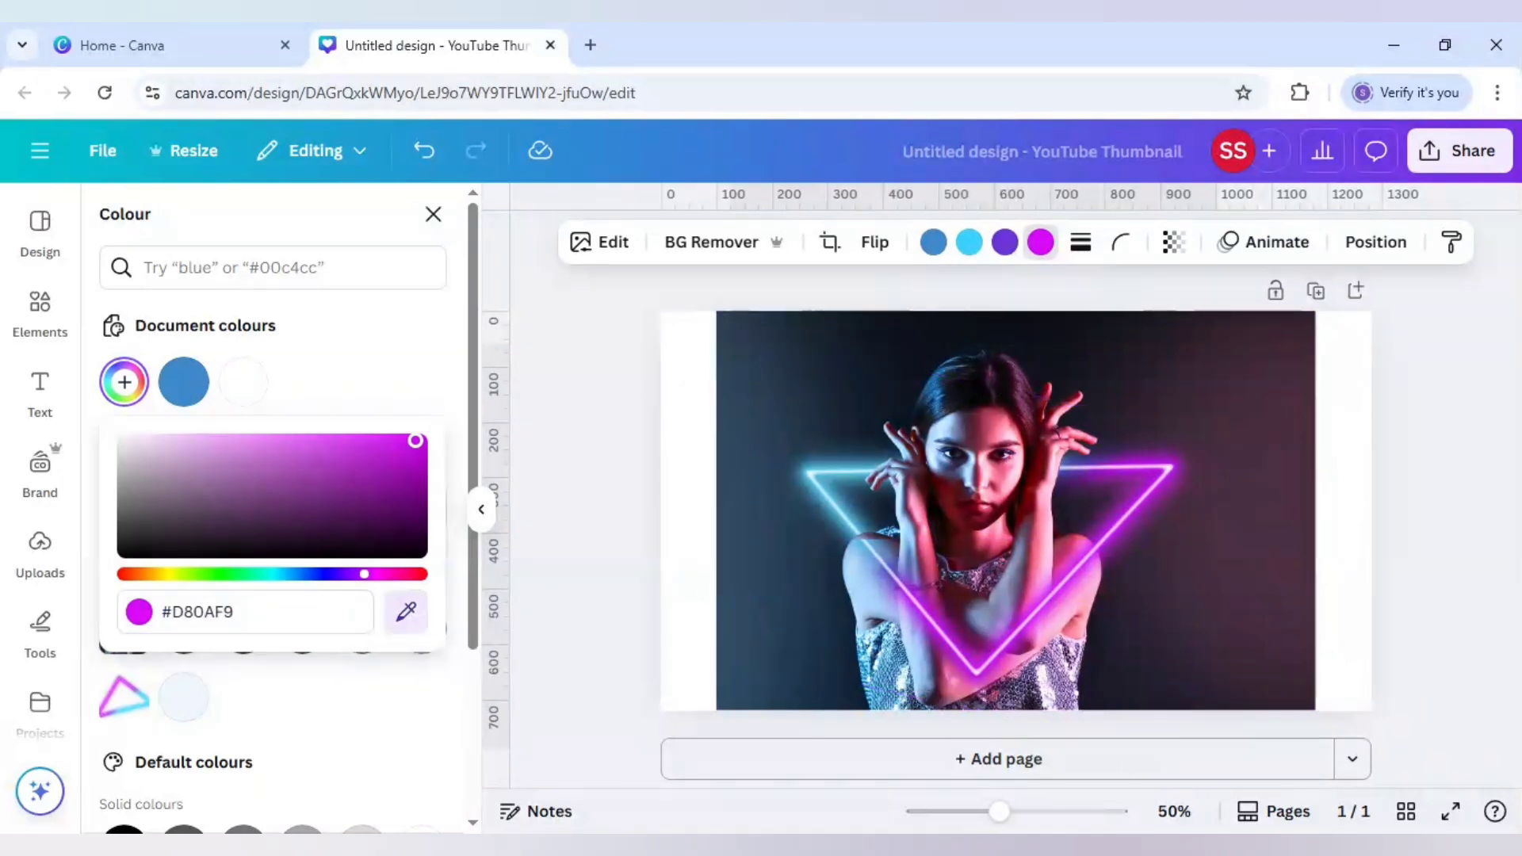
click(888, 575)
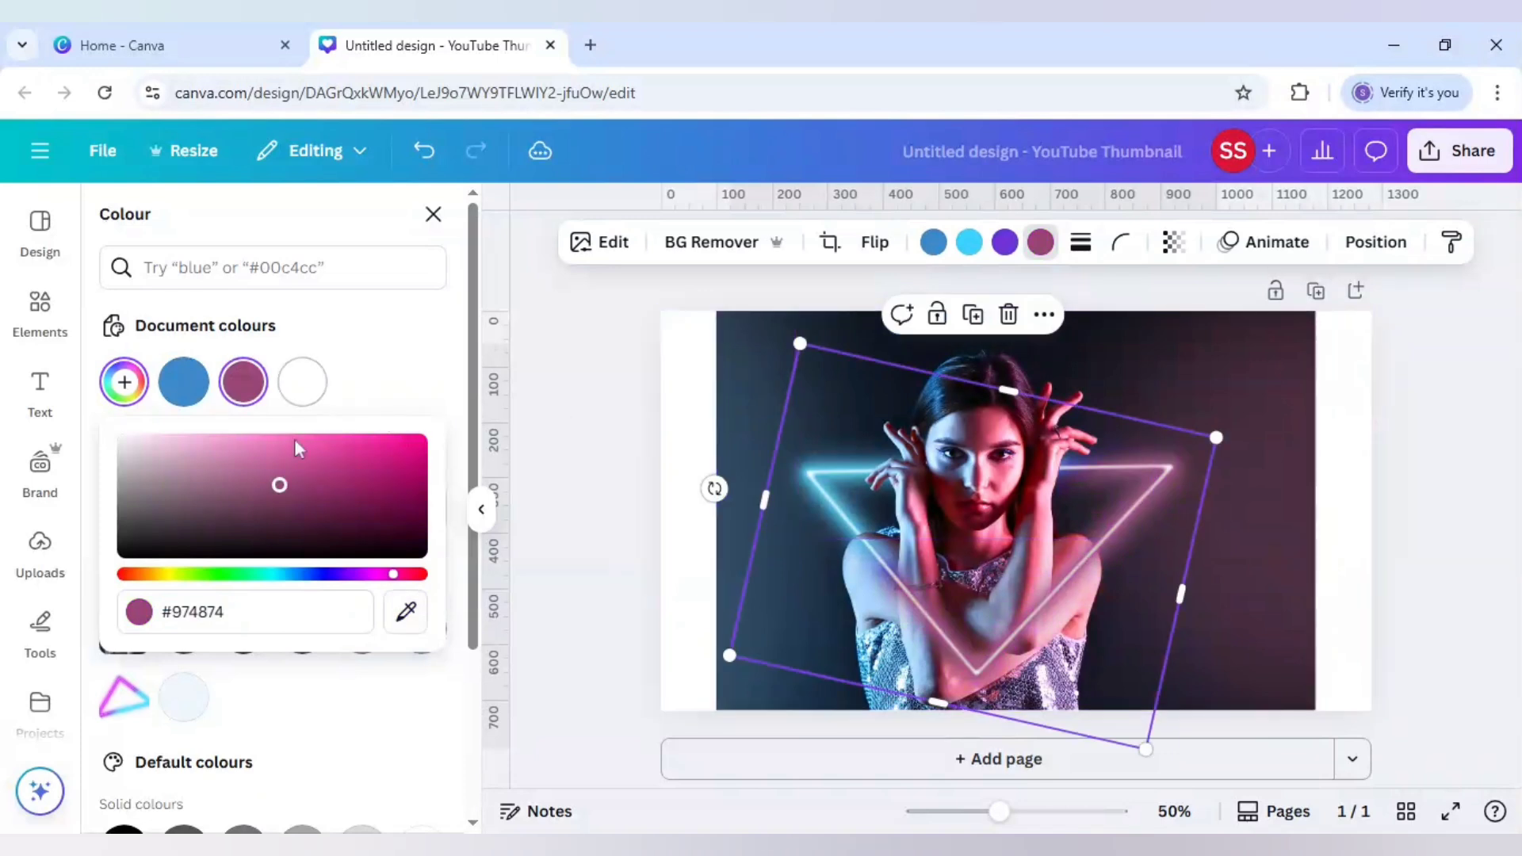
drag(282, 484, 418, 463)
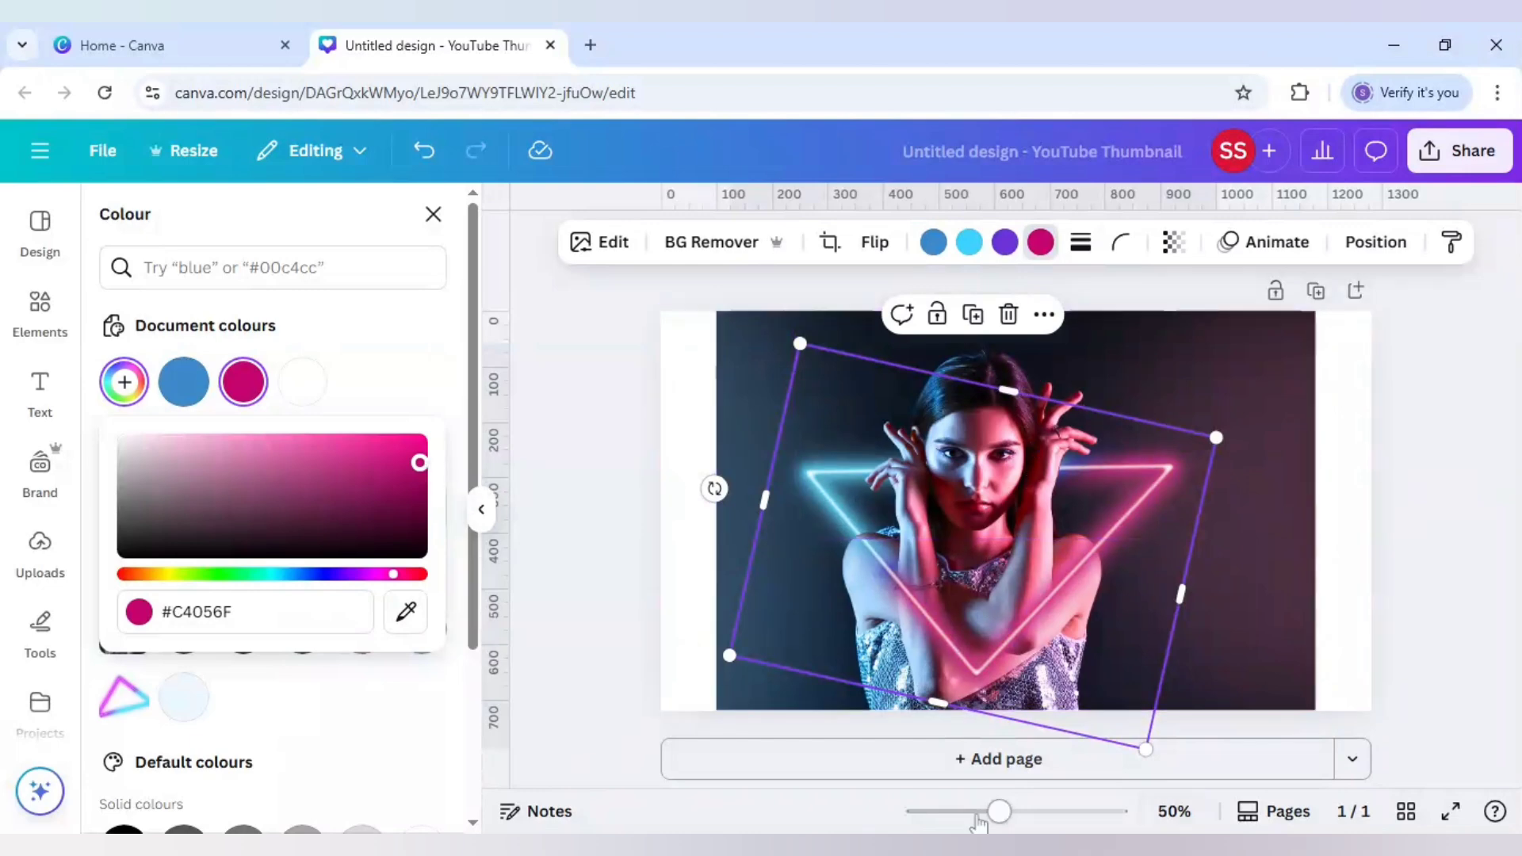
drag(979, 823, 997, 820)
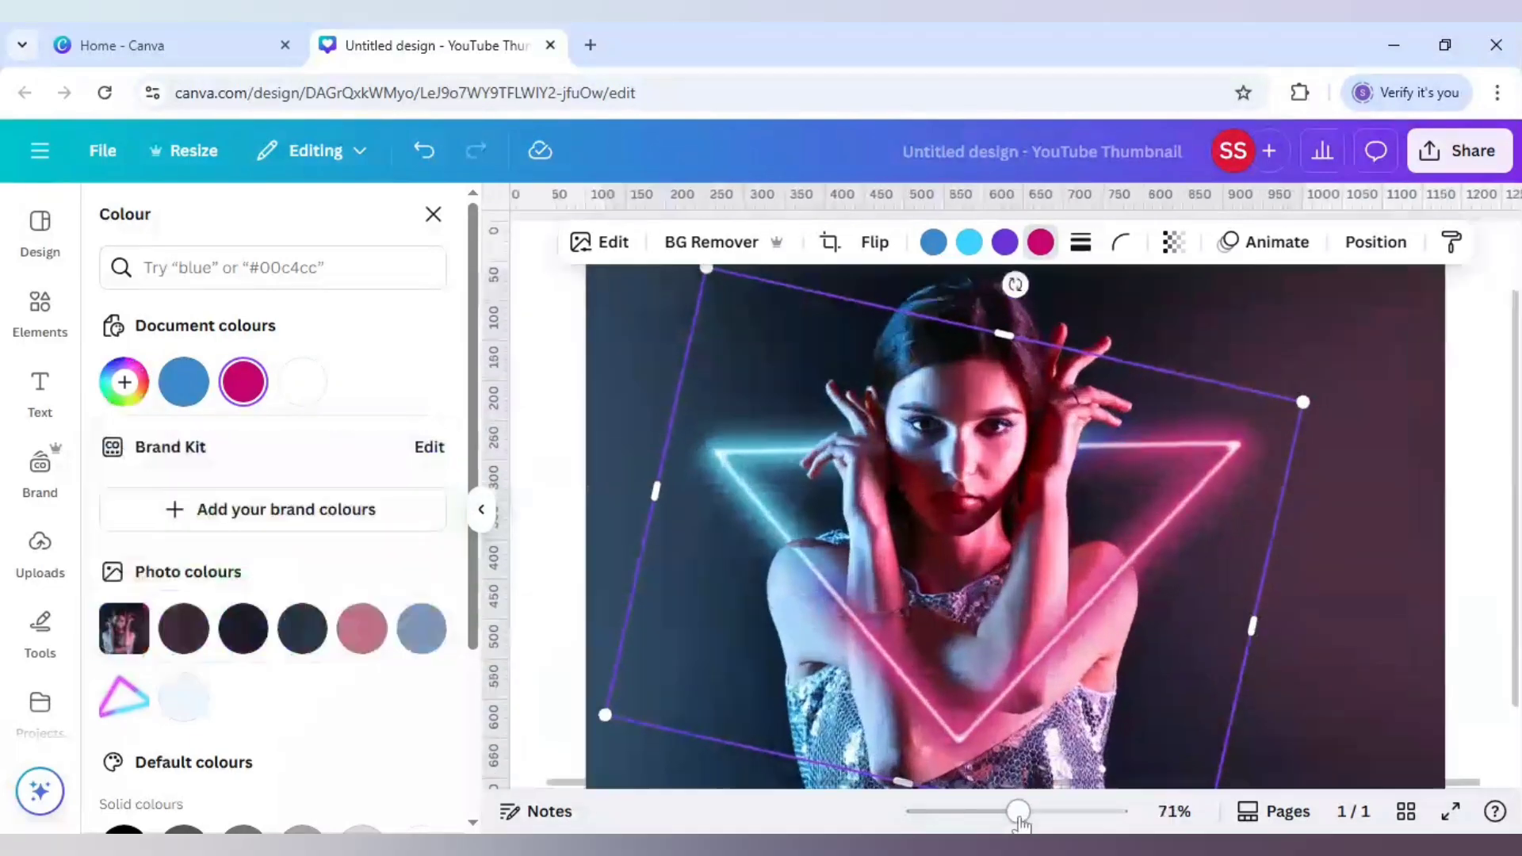
click(1260, 354)
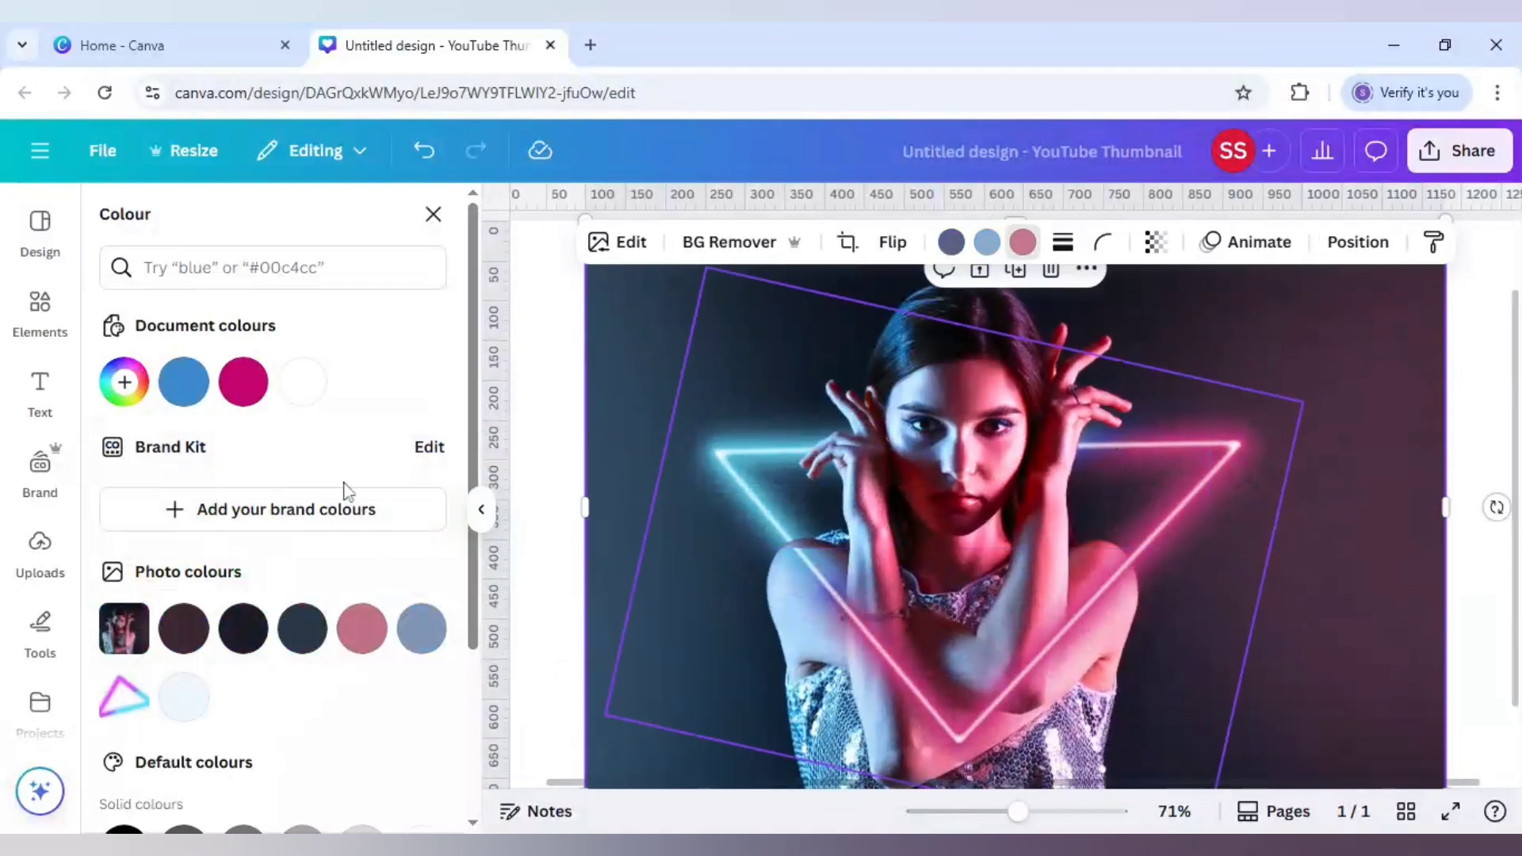
click(125, 382)
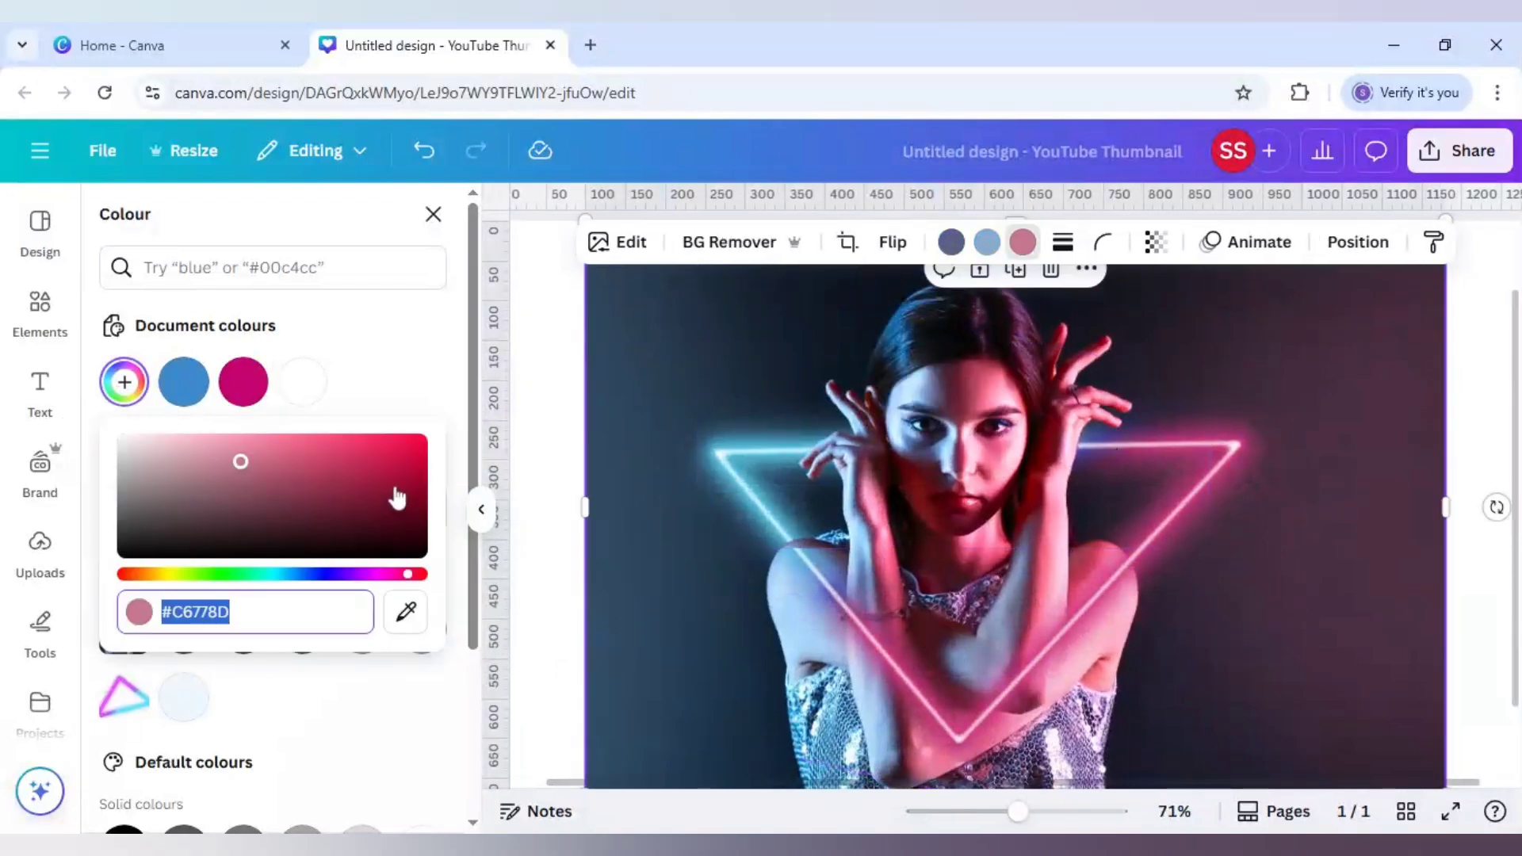
click(1234, 522)
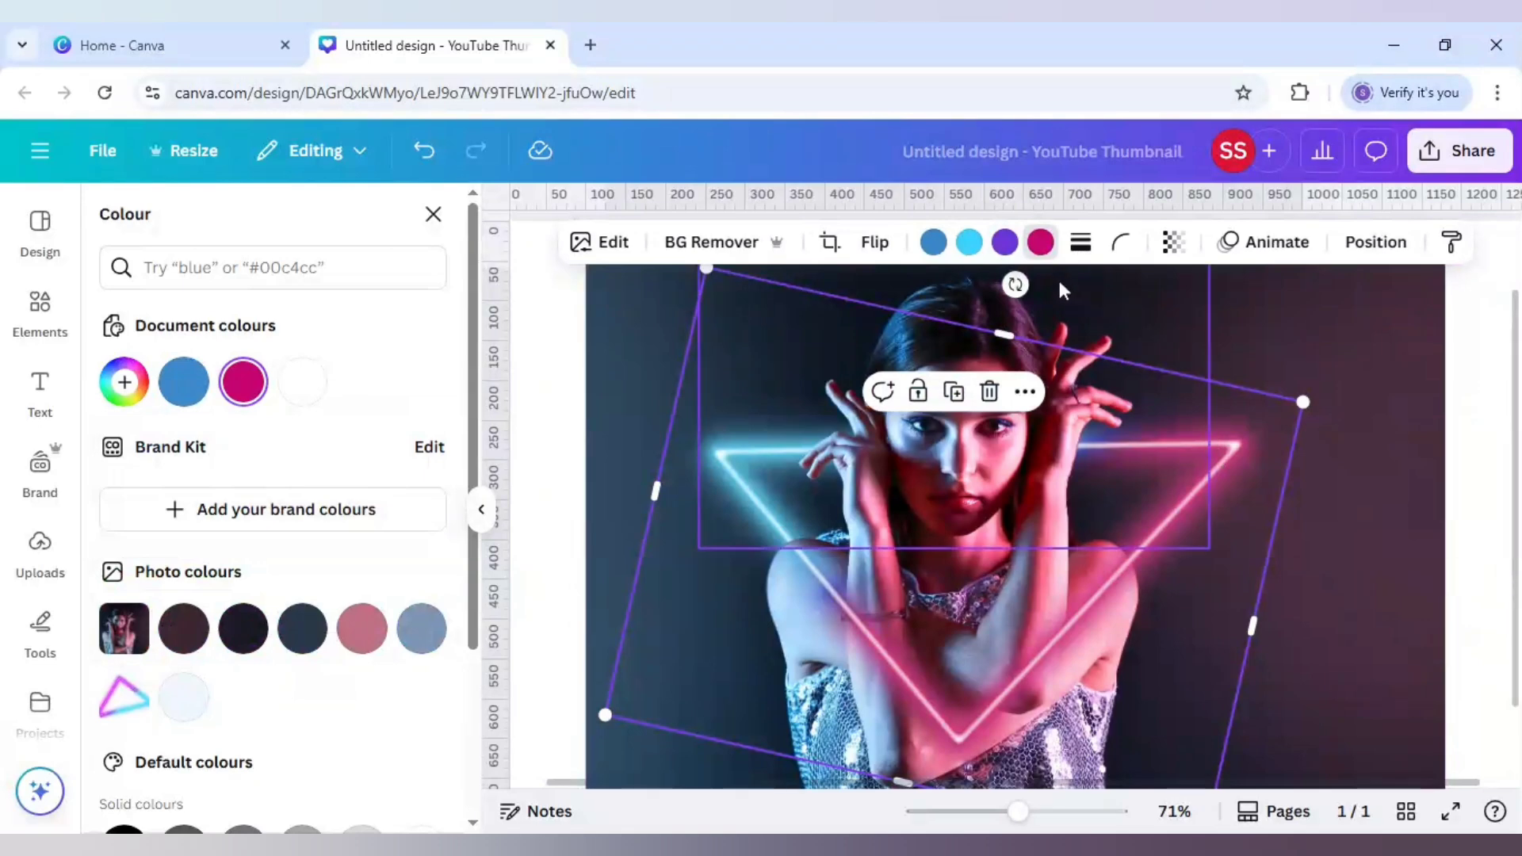
click(1043, 244)
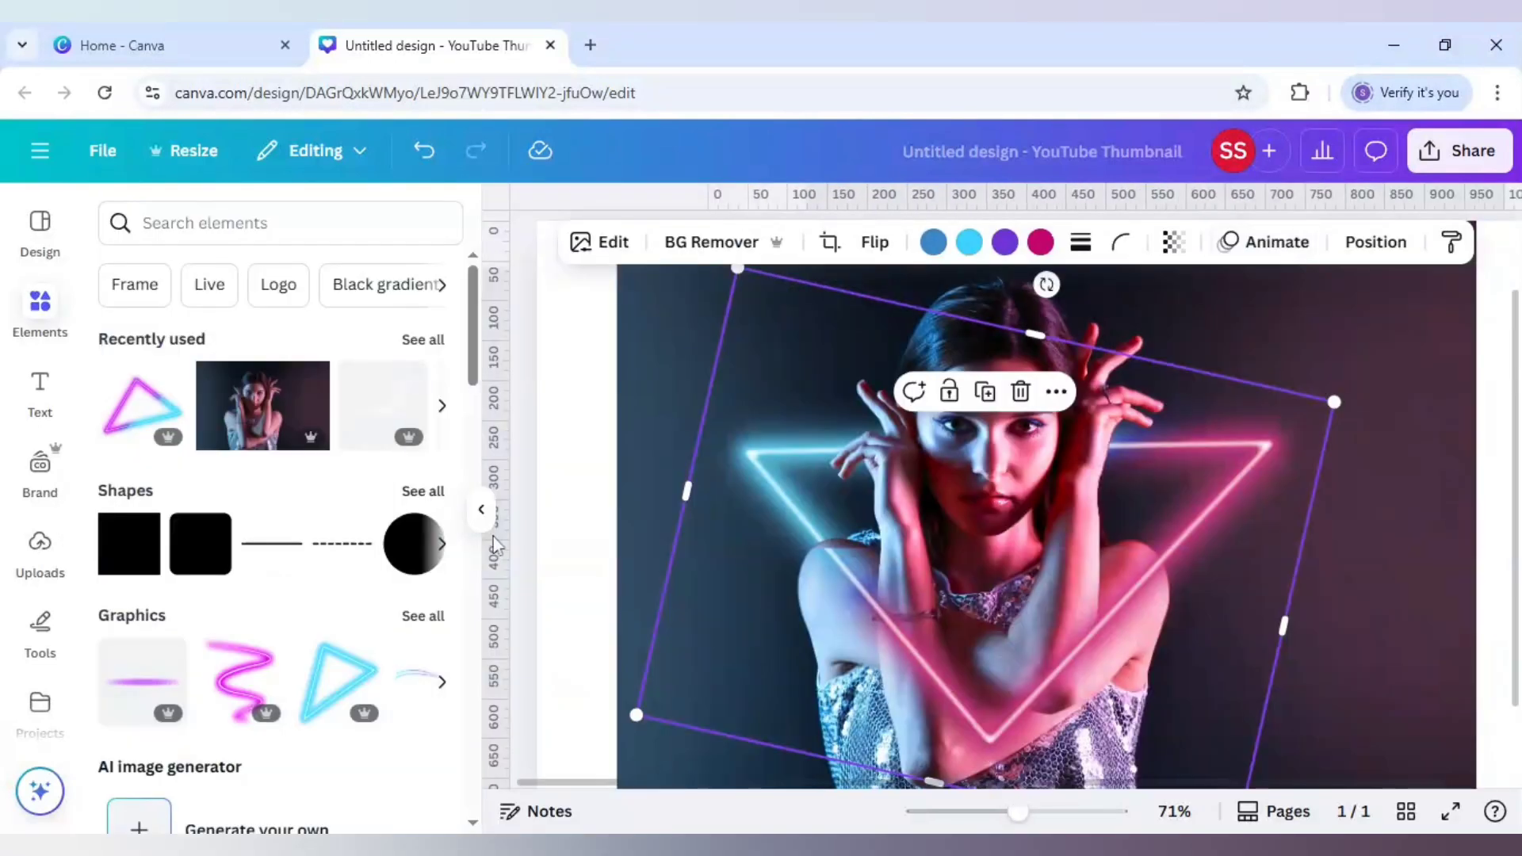
click(550, 536)
drag(1018, 812, 994, 812)
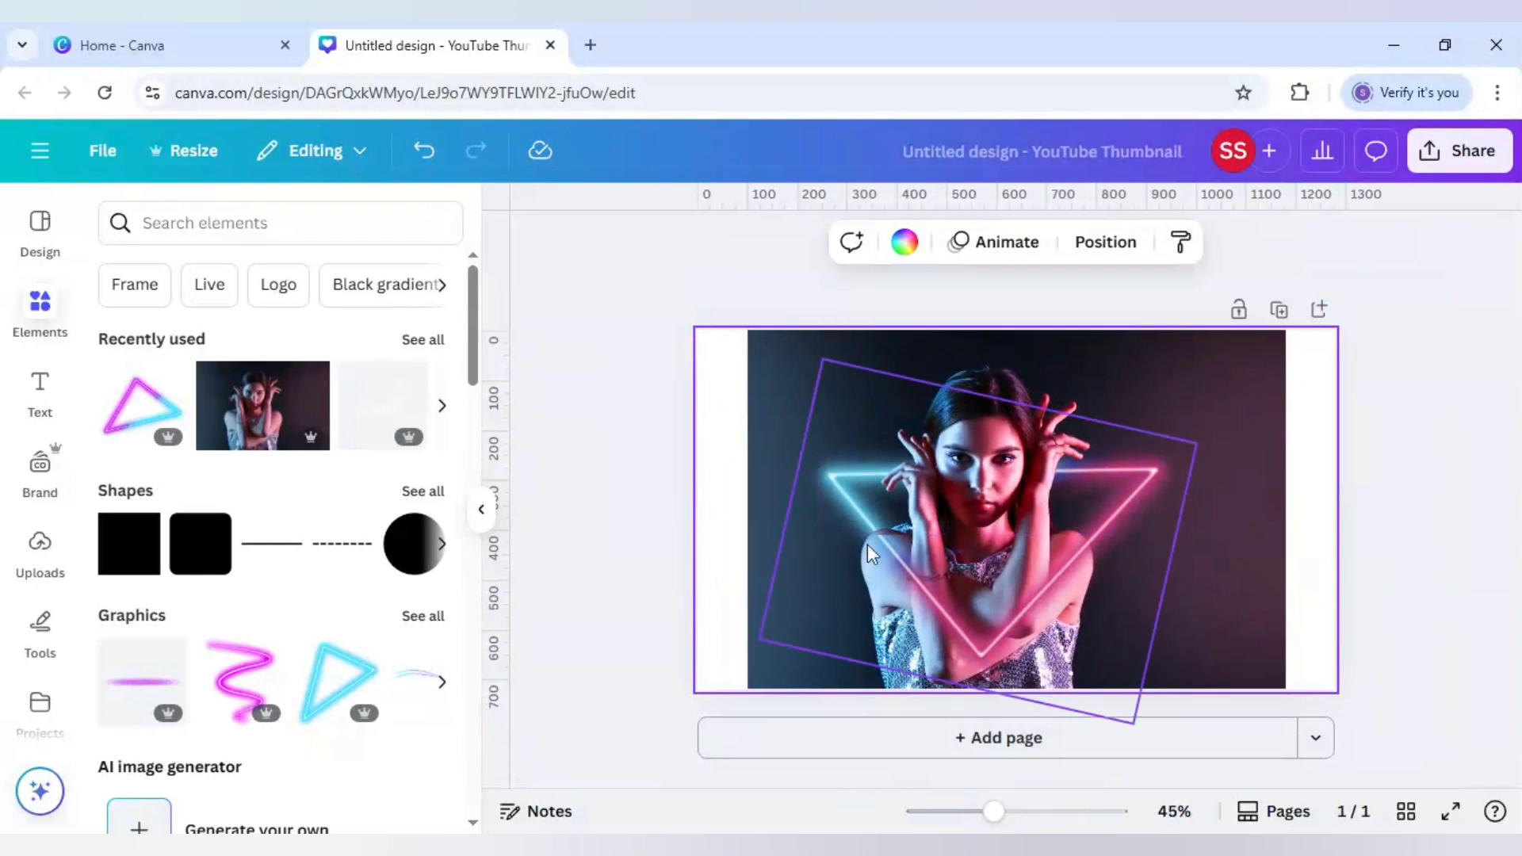
Crop the bottom of the cut-out copy of the woman slightly higher
click(954, 526)
mouse_move(939, 533)
mouse_down()
mouse_move(939, 568)
mouse_move(940, 527)
mouse_up()
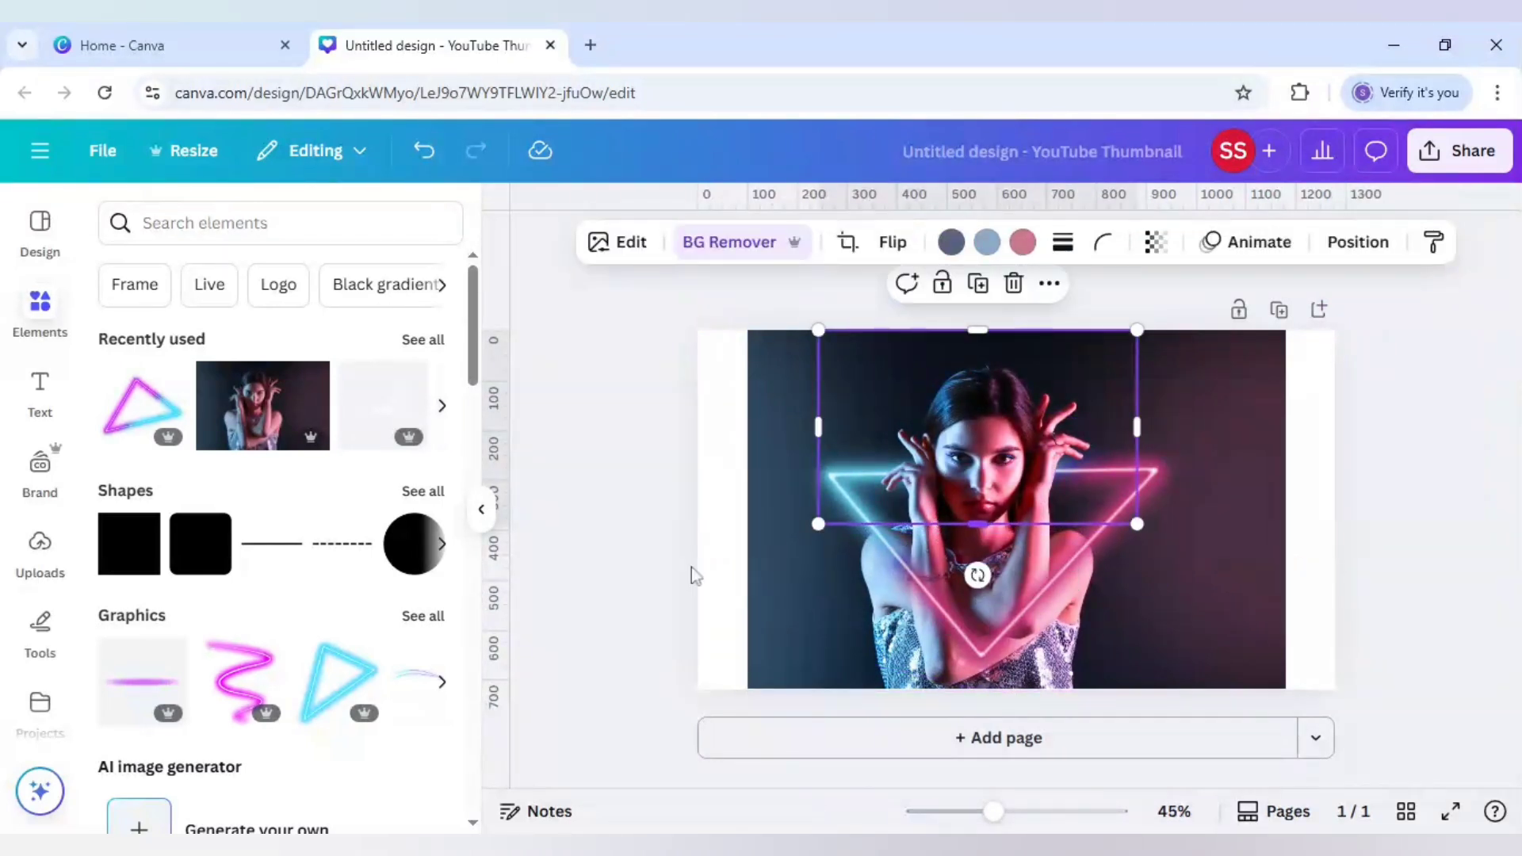
click(695, 572)
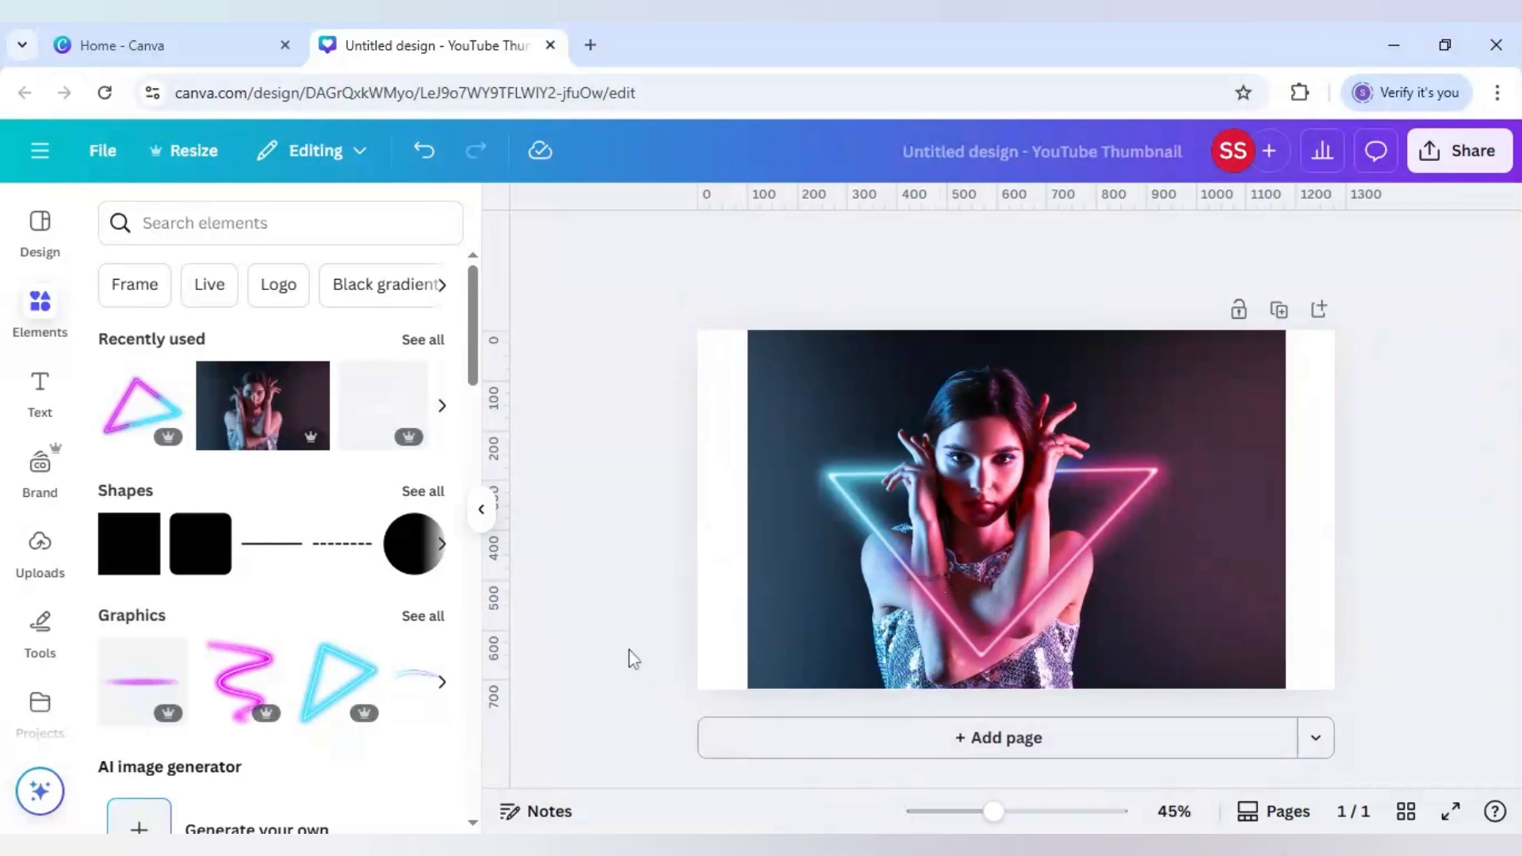
Extend the background photo to the whole page with Magic Expand and keep the second generated result
click(769, 556)
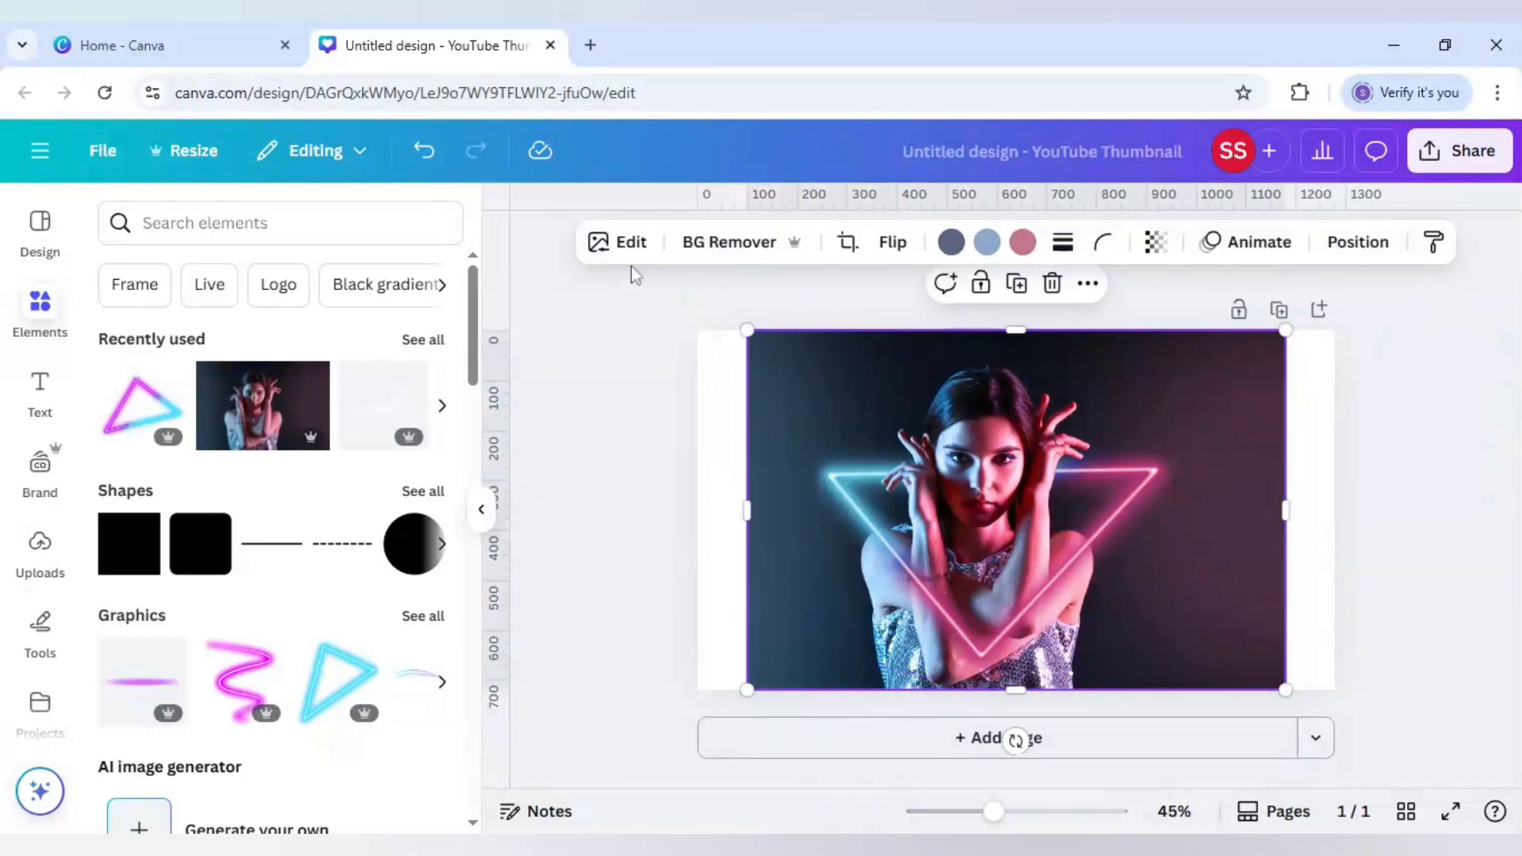
click(621, 242)
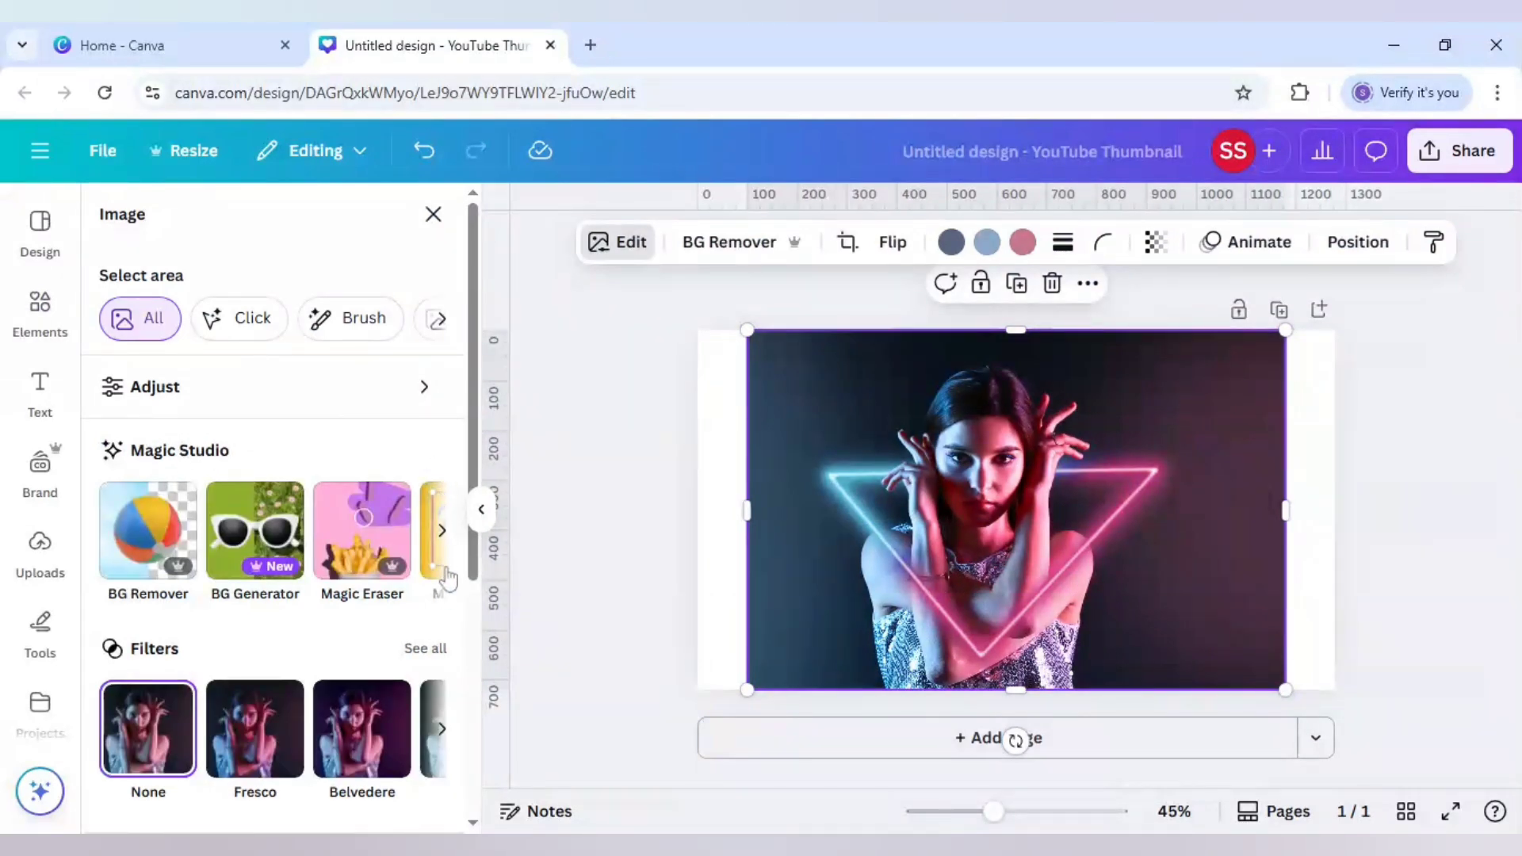
scroll(448, 572, right, 3)
scroll(450, 565, right, 2)
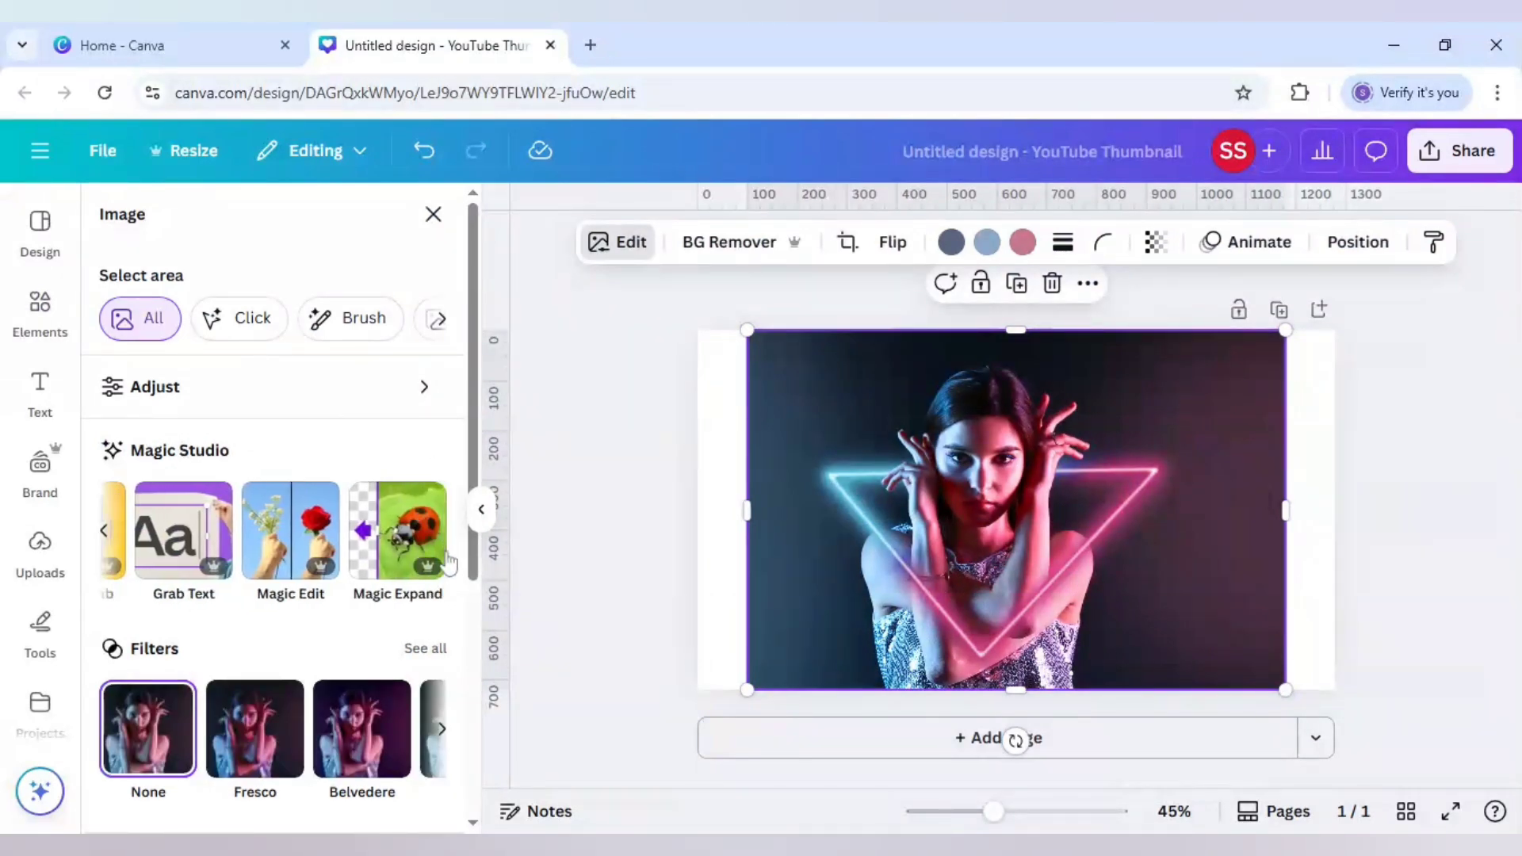
click(405, 531)
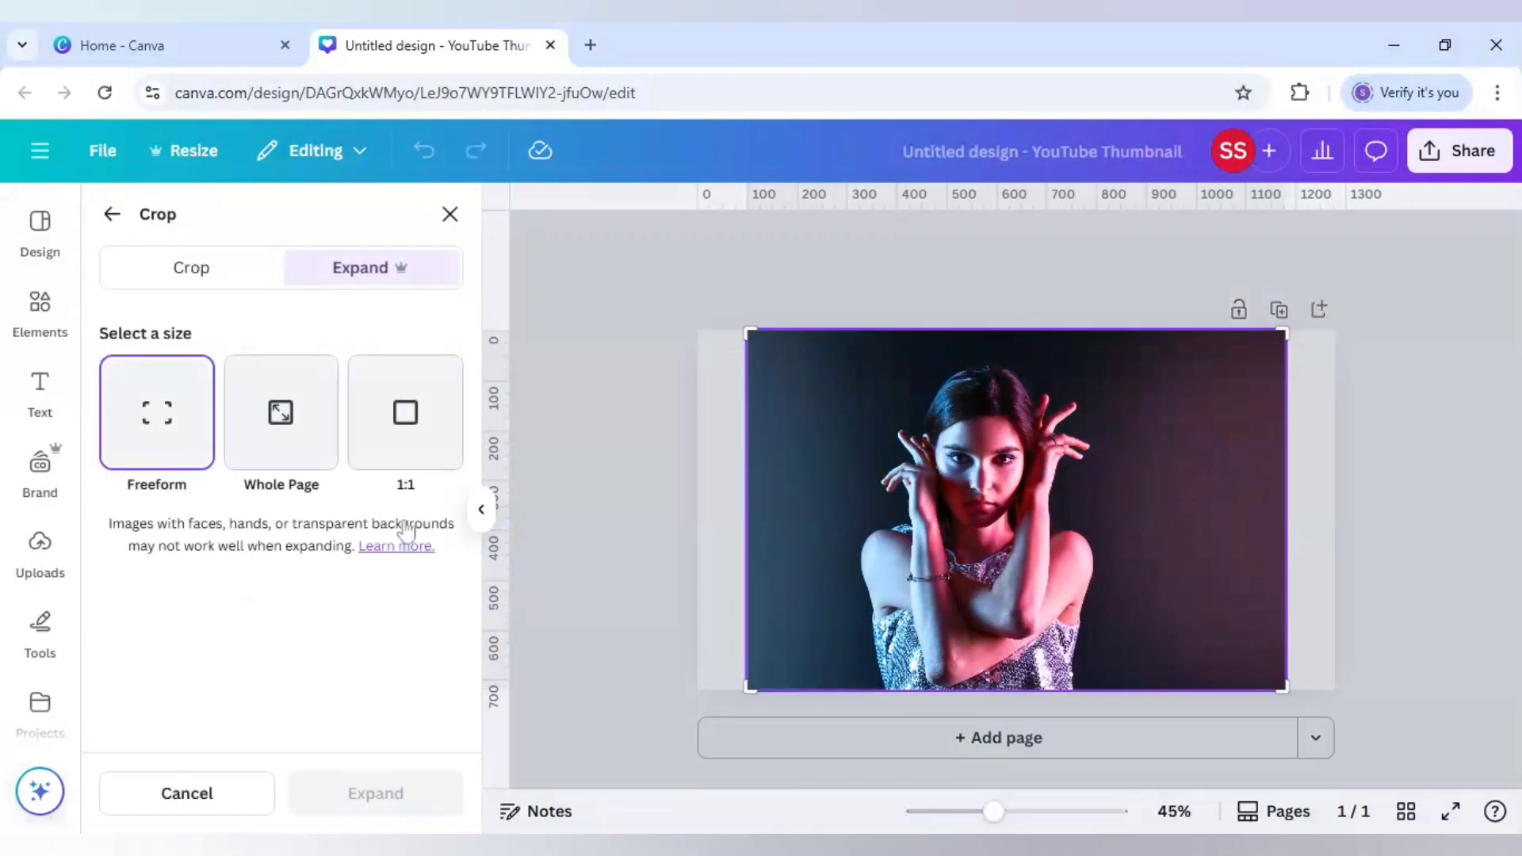
click(284, 451)
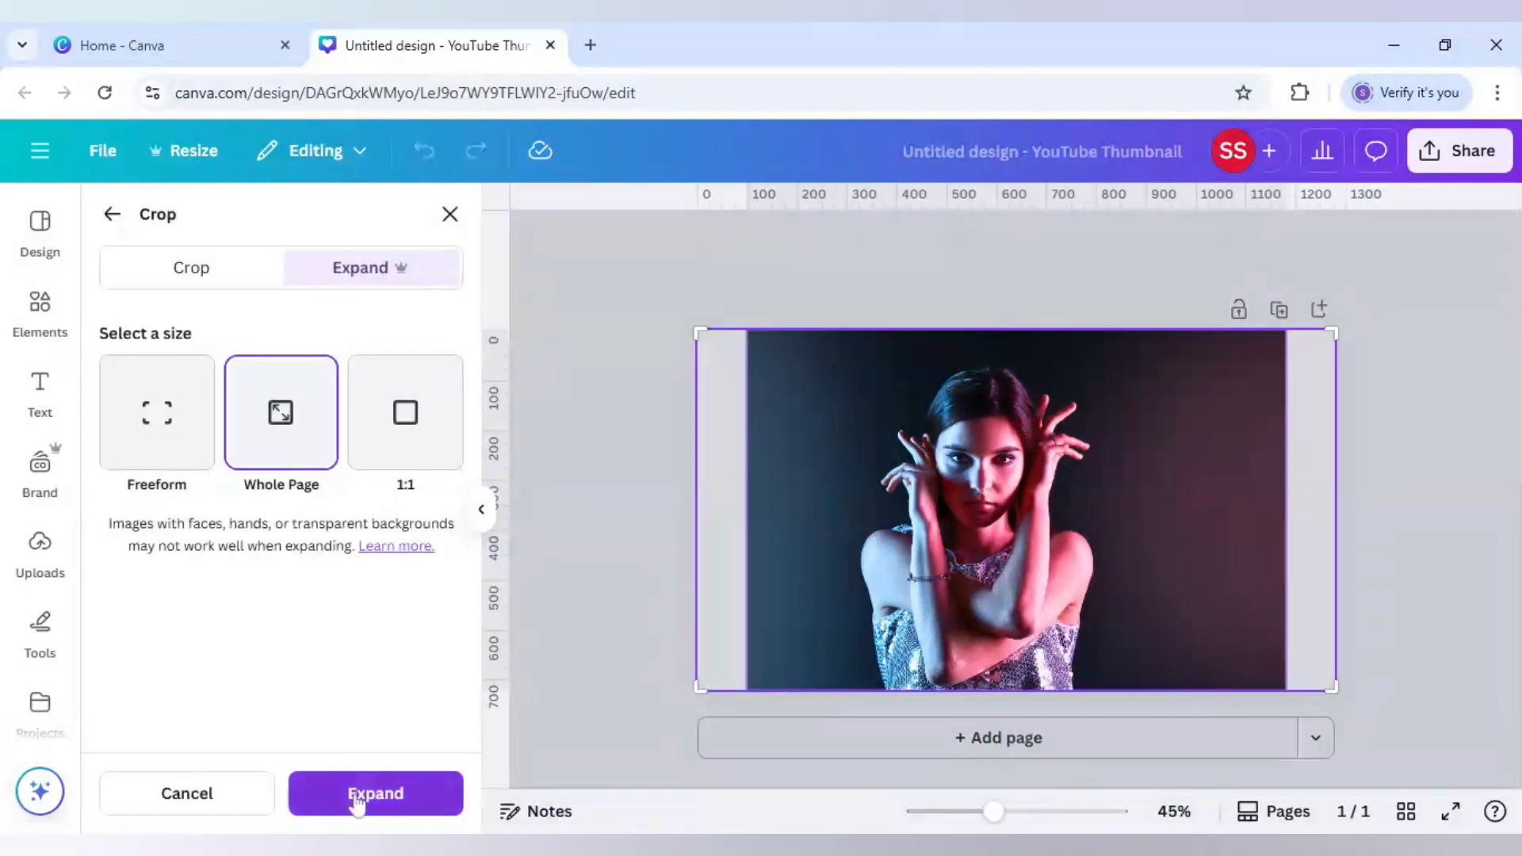
click(356, 795)
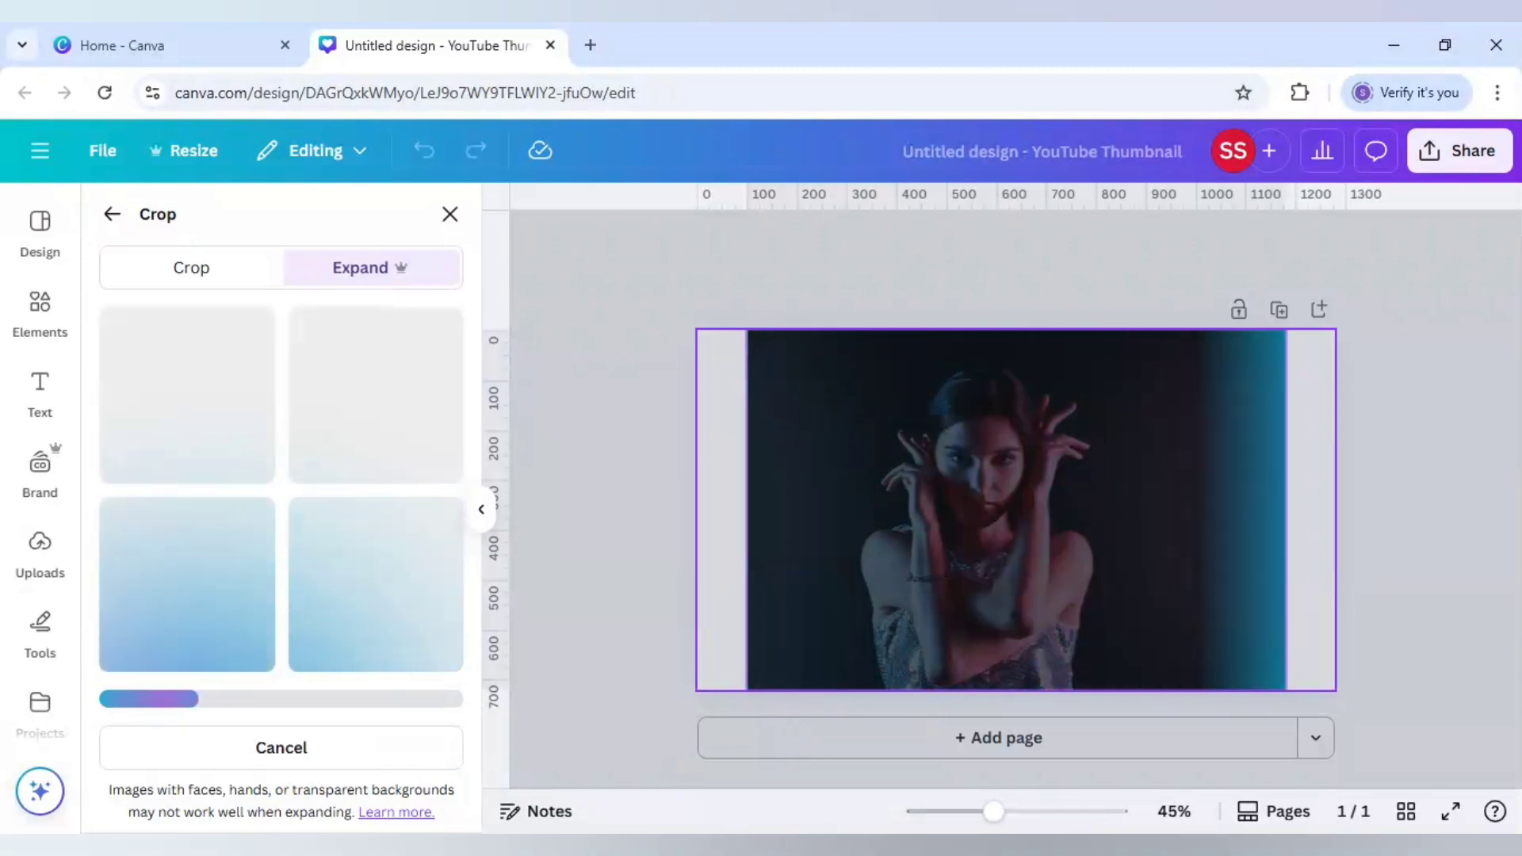
click(405, 403)
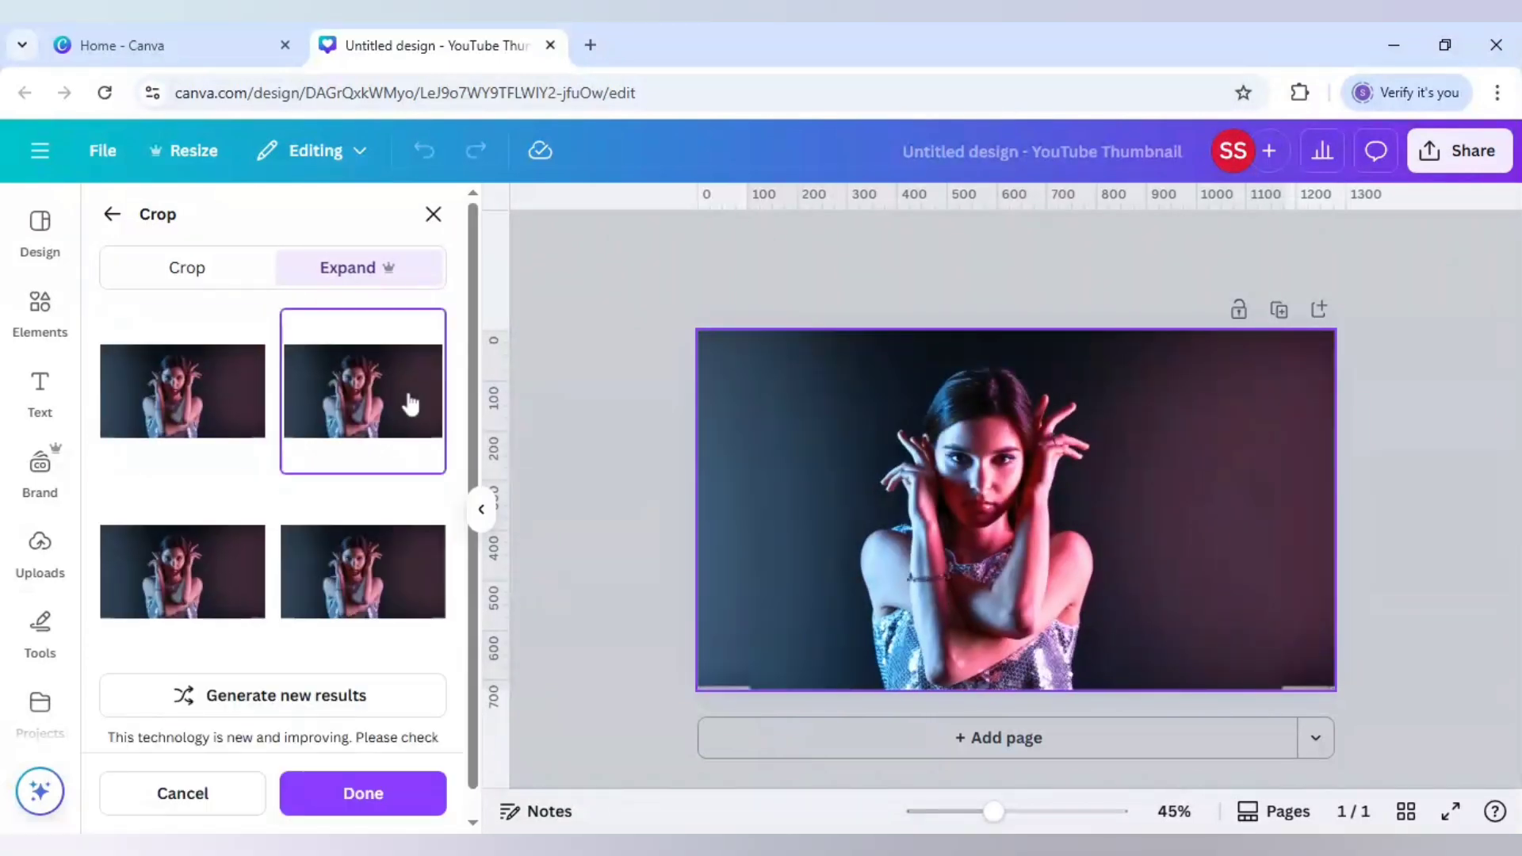
click(609, 631)
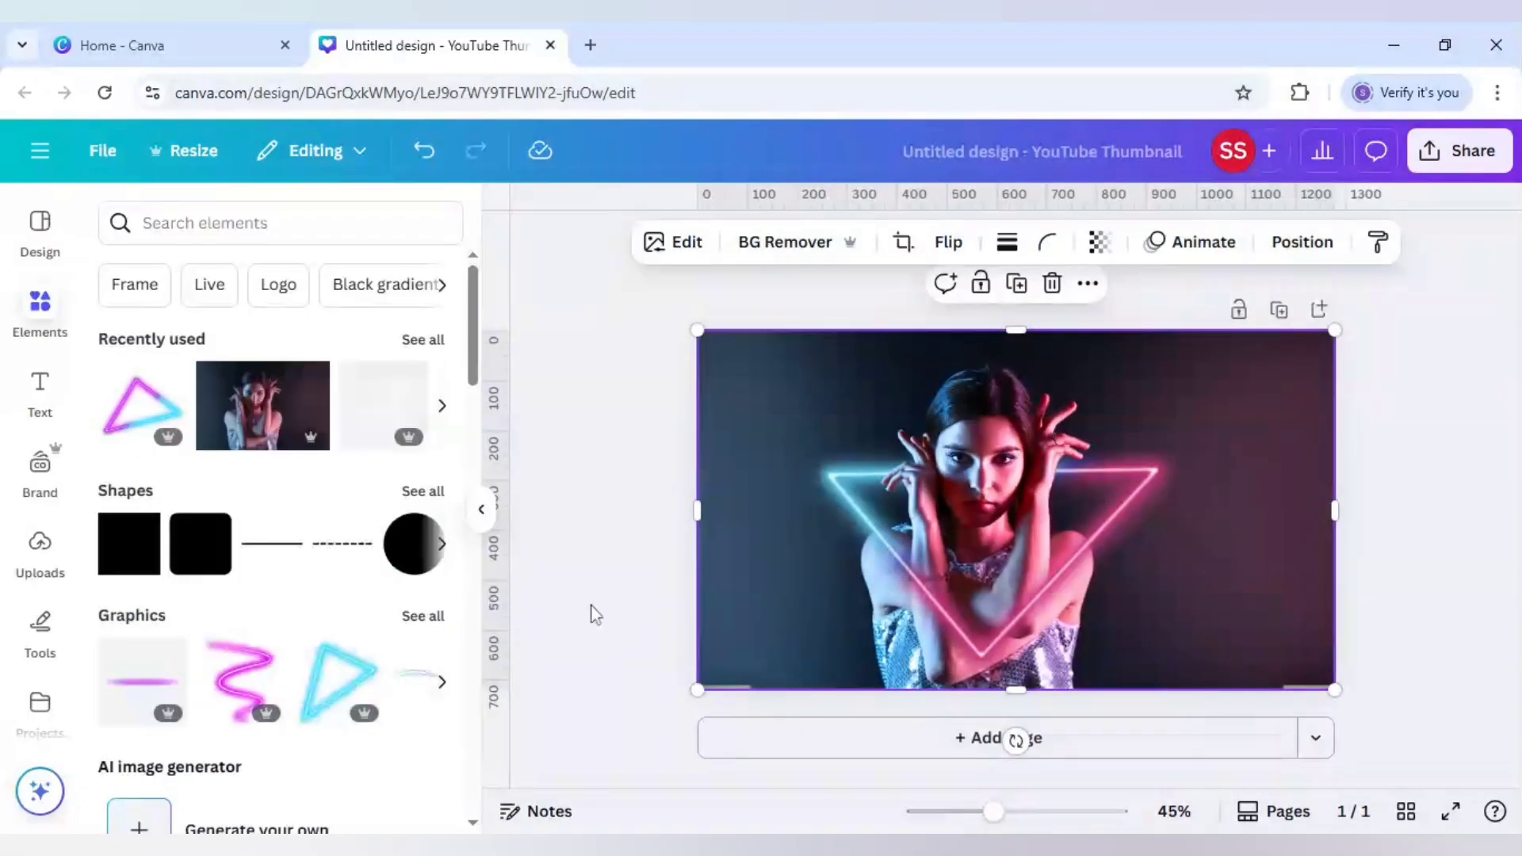
click(595, 615)
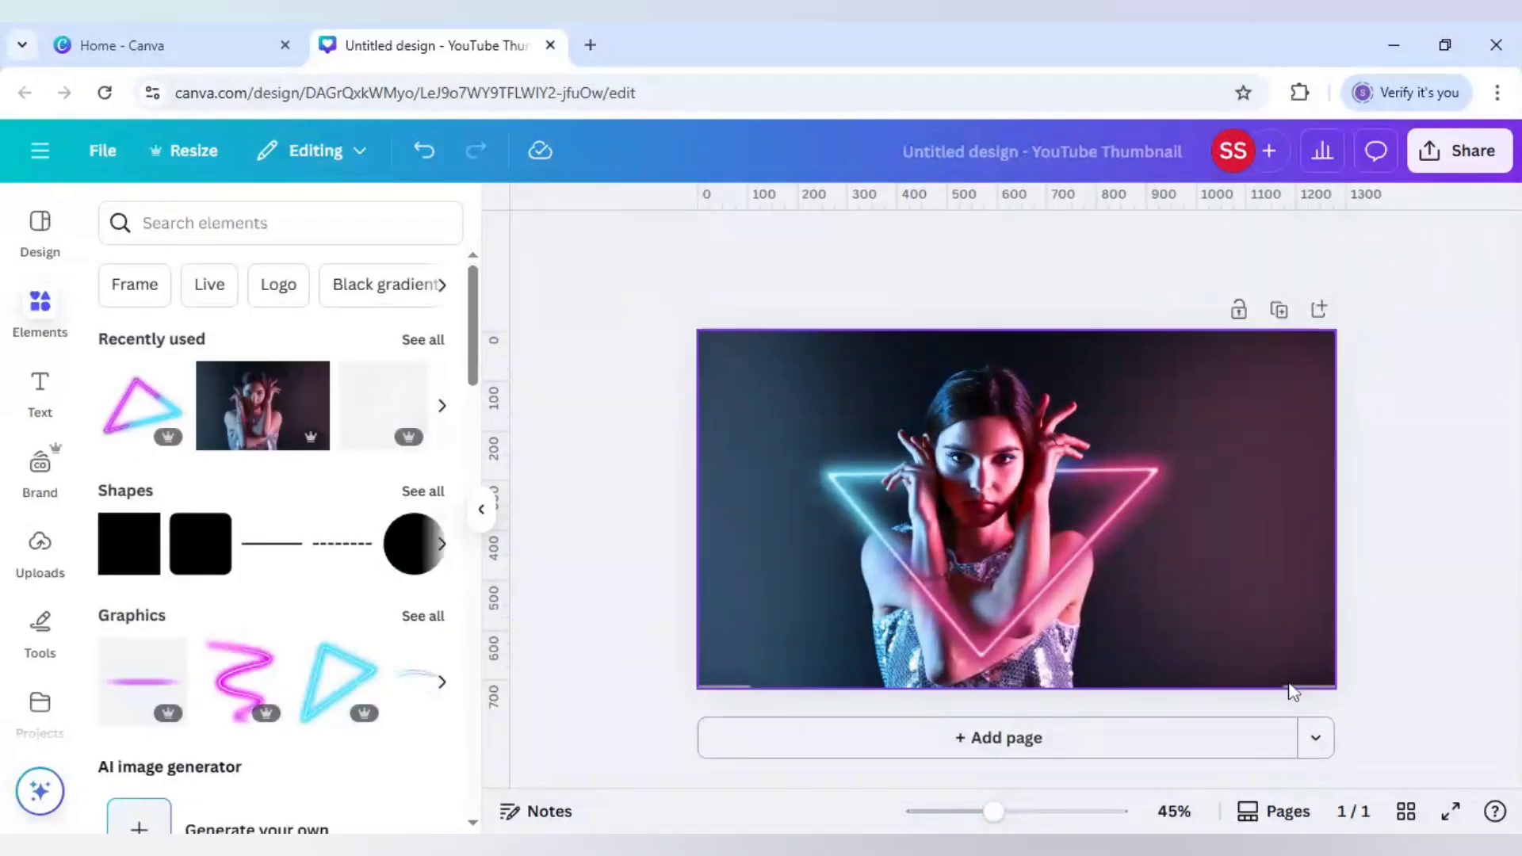
Enlarge and reposition the photo, triangle and cut-out together so they extend slightly past the page edges
click(1312, 663)
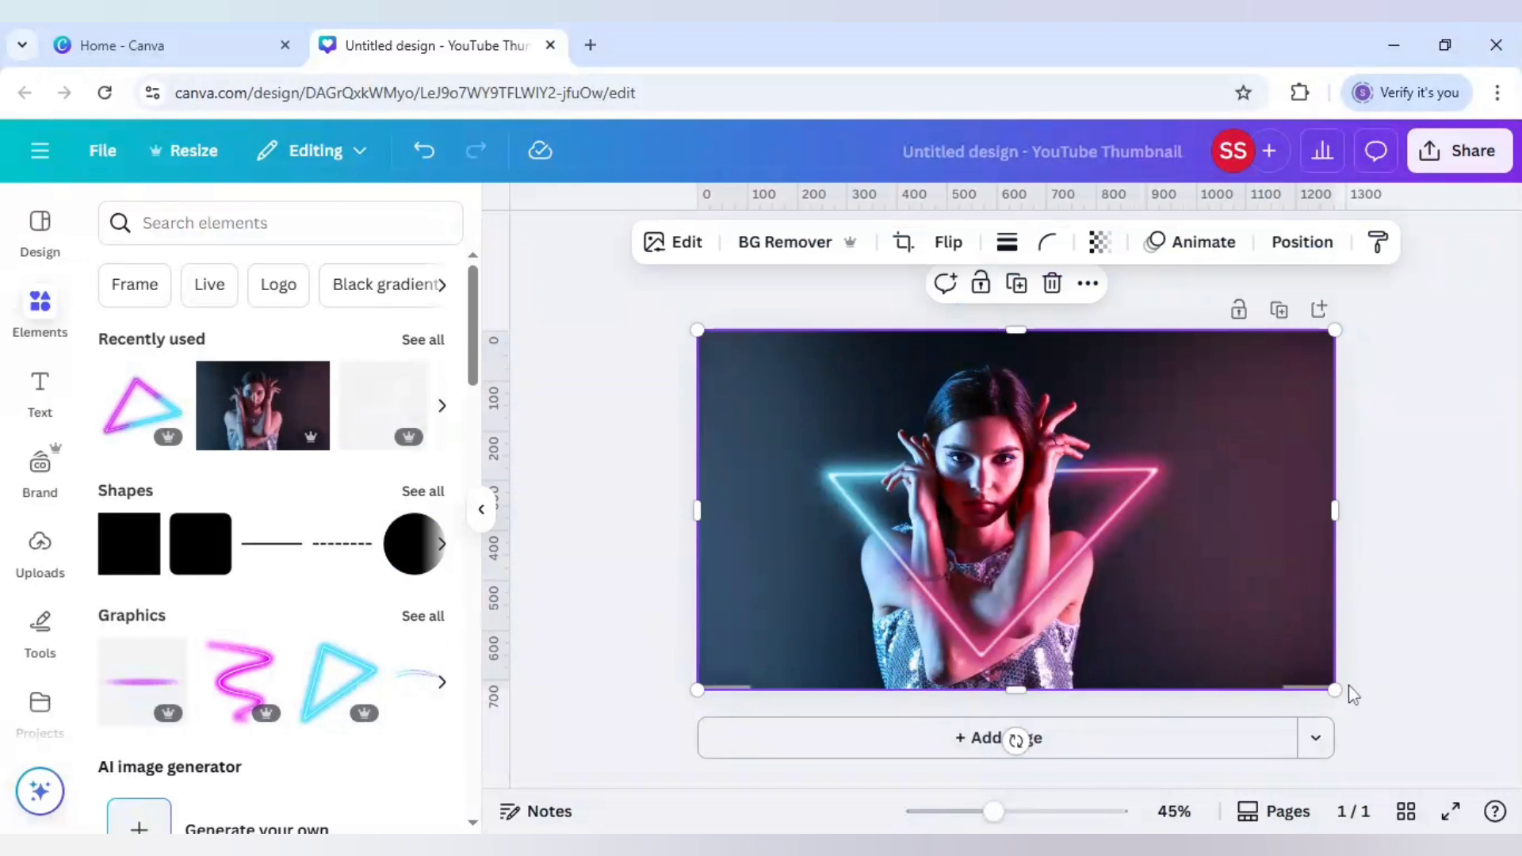
key(ctrl+a)
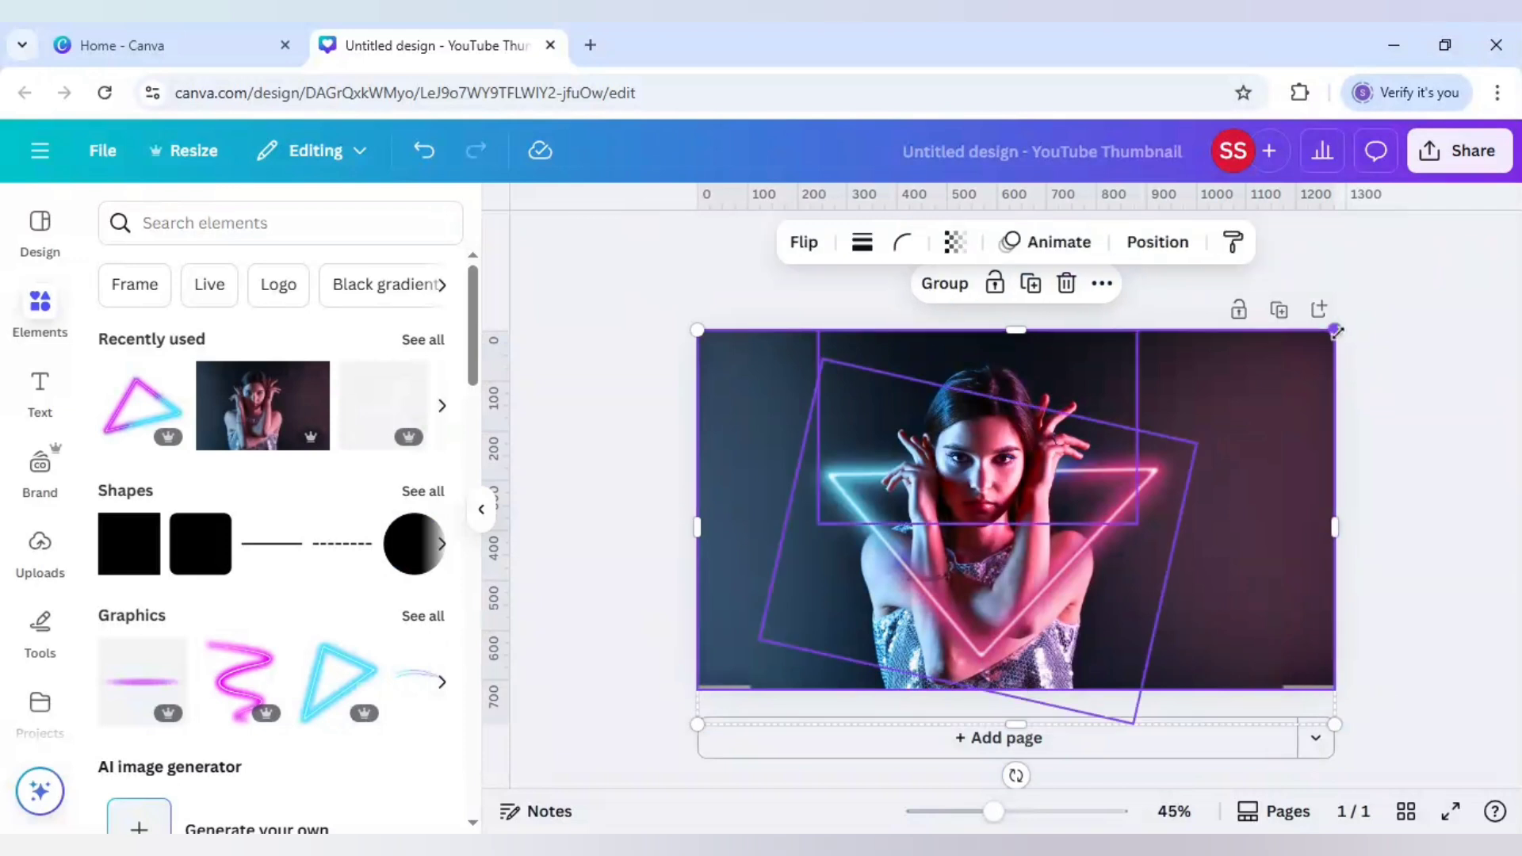
drag(1336, 330, 1346, 324)
drag(763, 498, 753, 503)
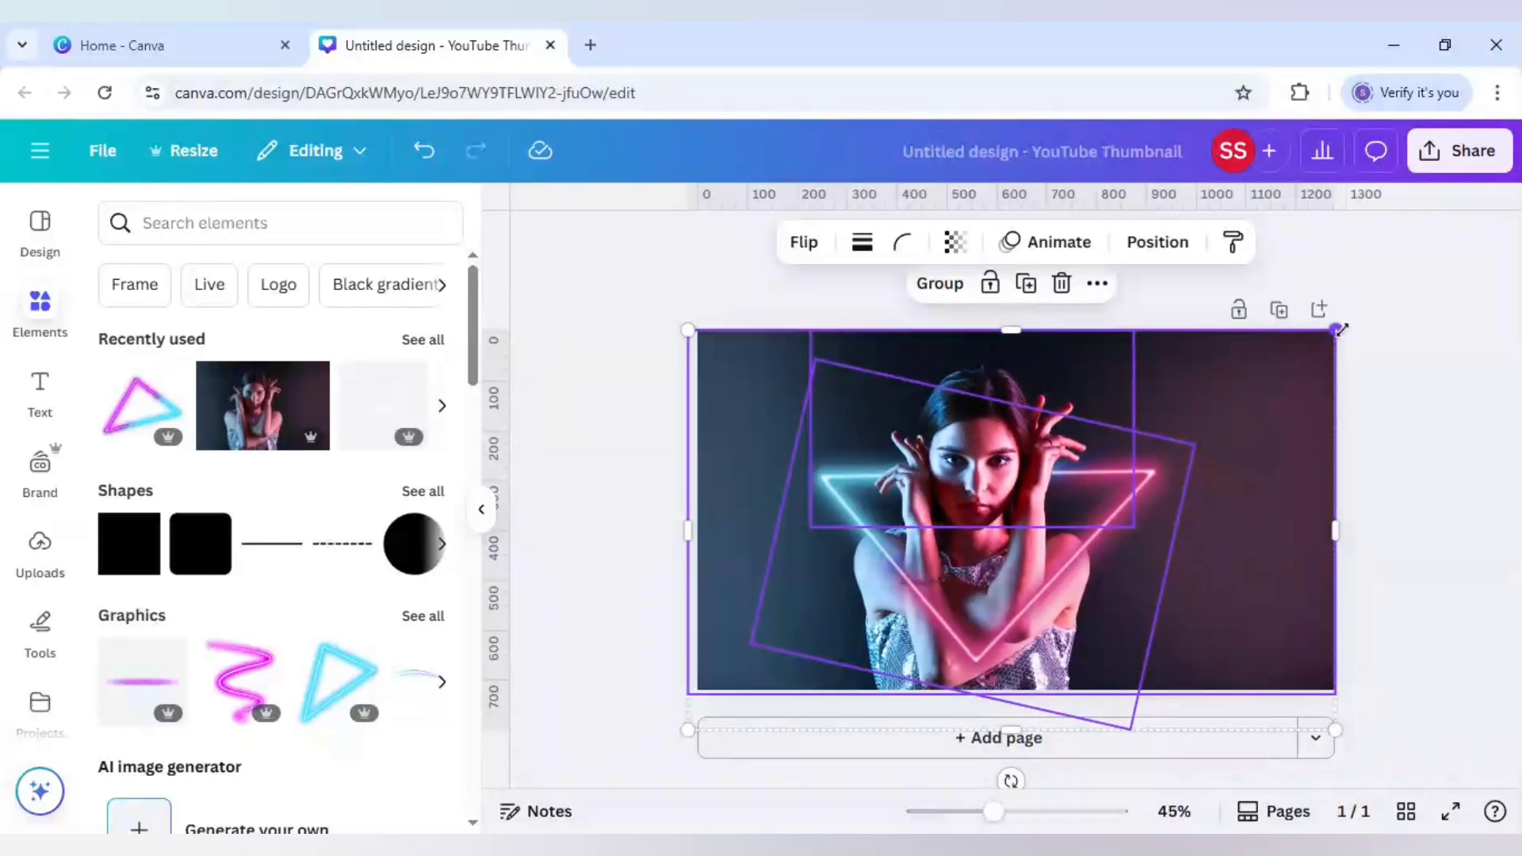
drag(1335, 329, 1359, 322)
drag(1277, 423, 1272, 435)
drag(1351, 330, 1381, 310)
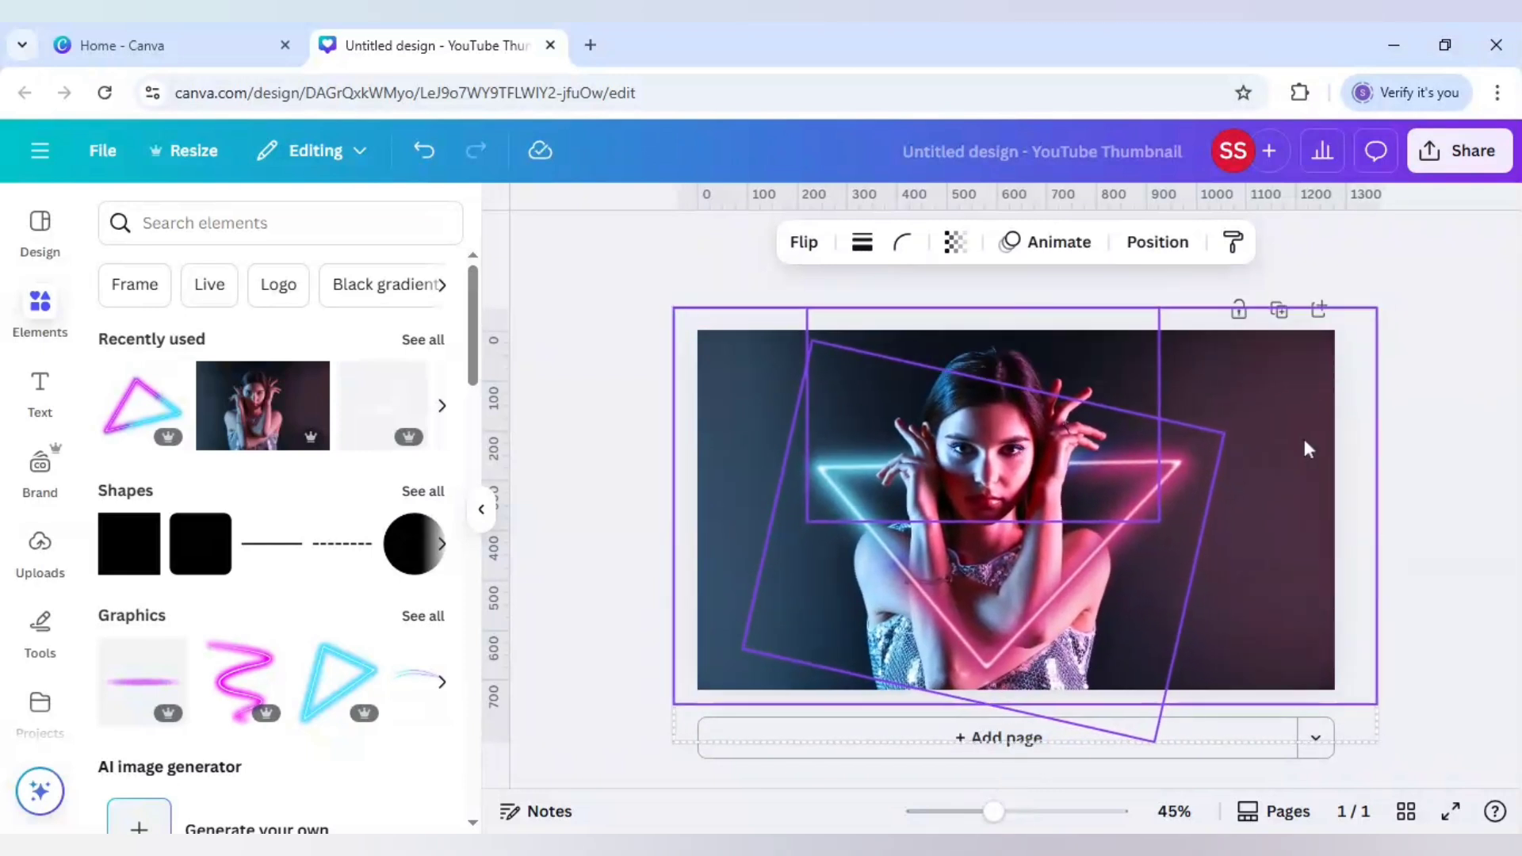
click(1407, 441)
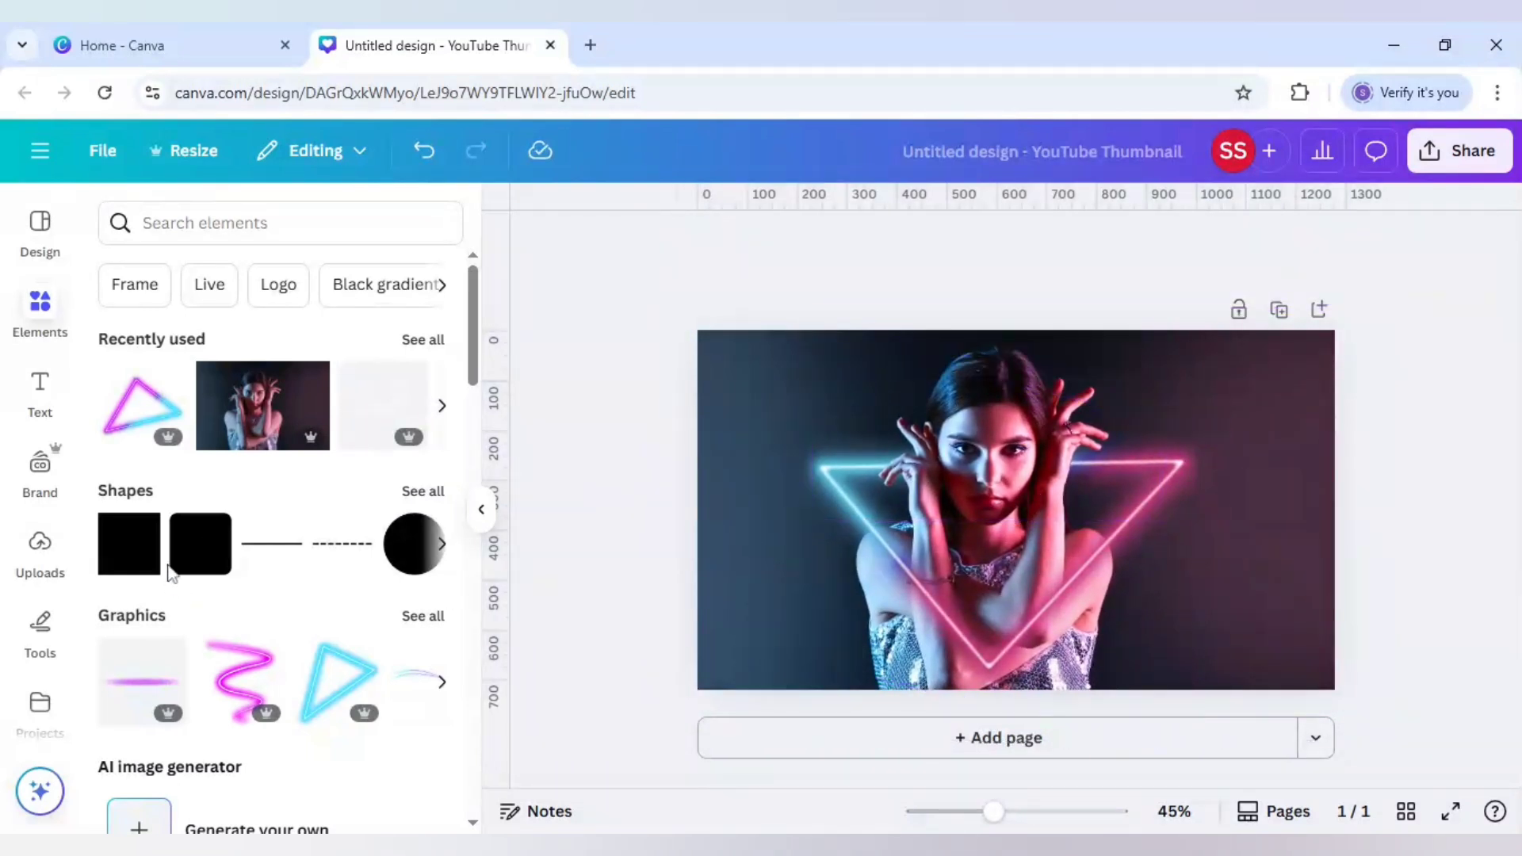
Add the recently used smoke graphic over the triangle's pink right side and tint it with the Fuchsia duotone
click(361, 416)
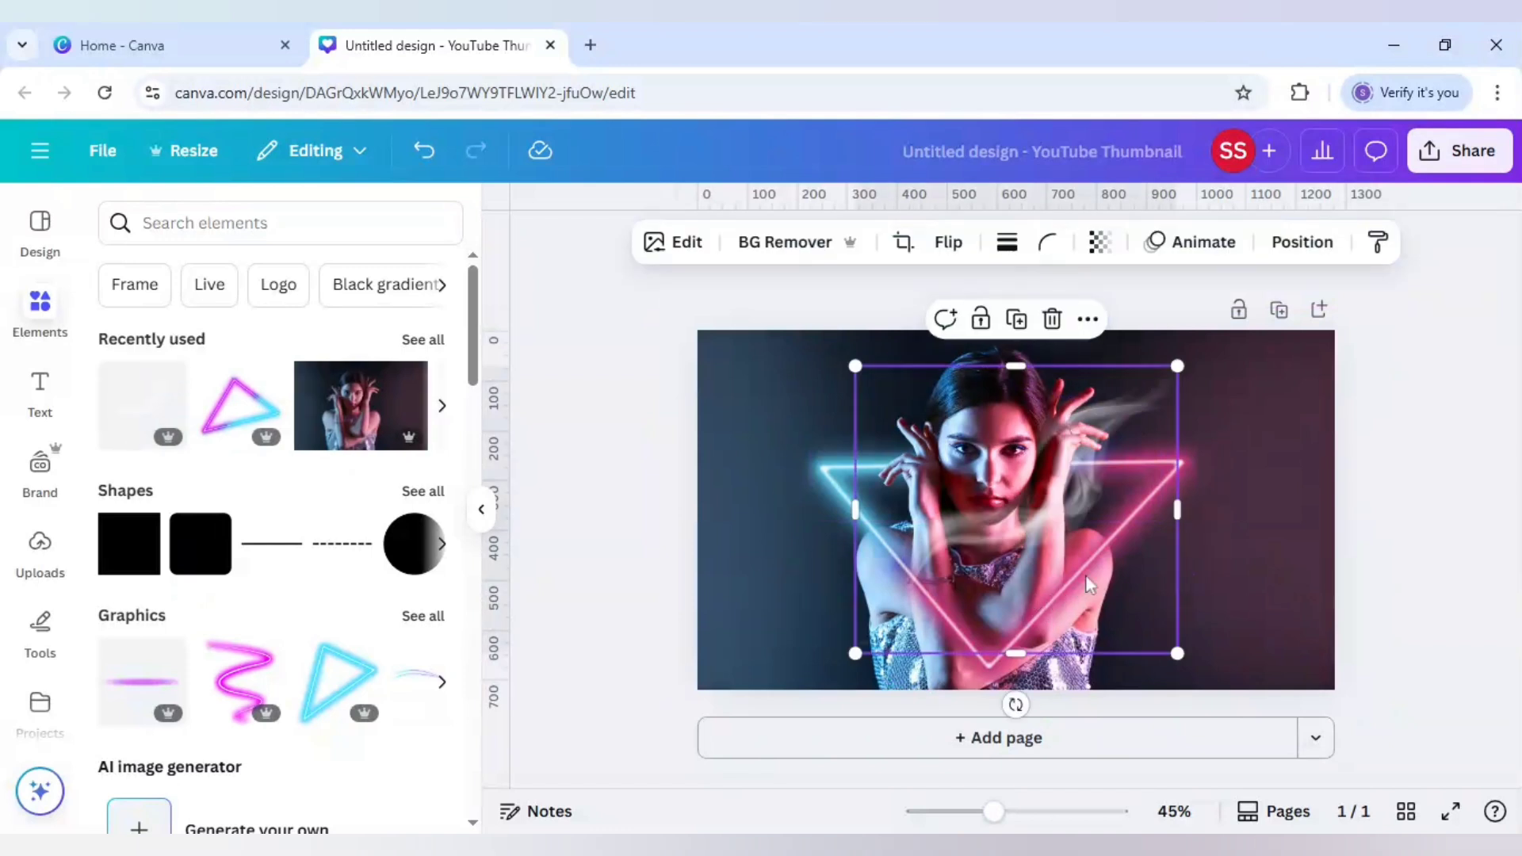
drag(1069, 508, 1153, 540)
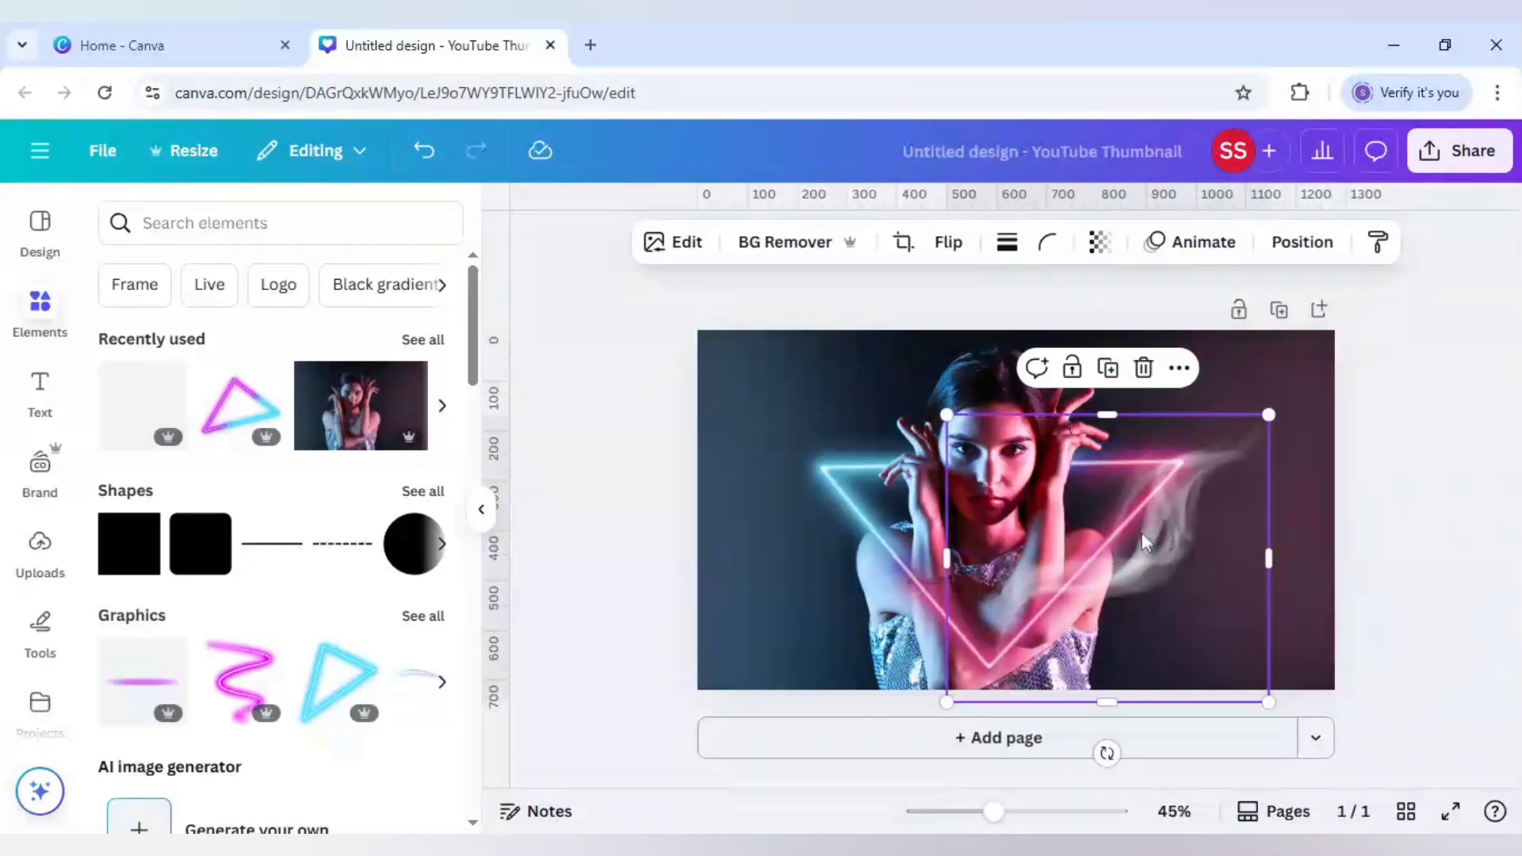
click(680, 246)
scroll(362, 460, down, 3)
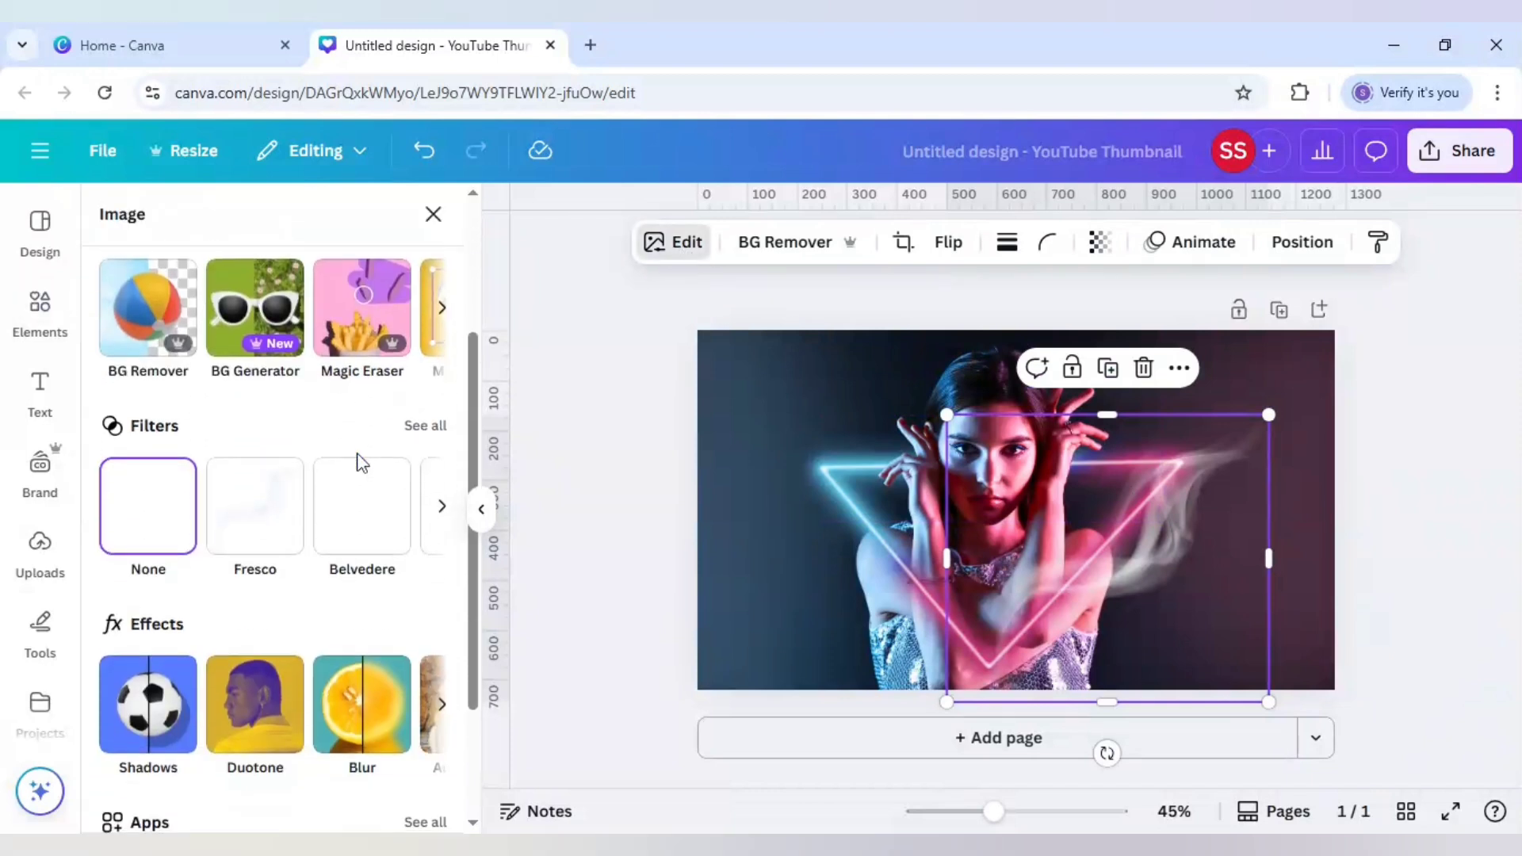
click(255, 702)
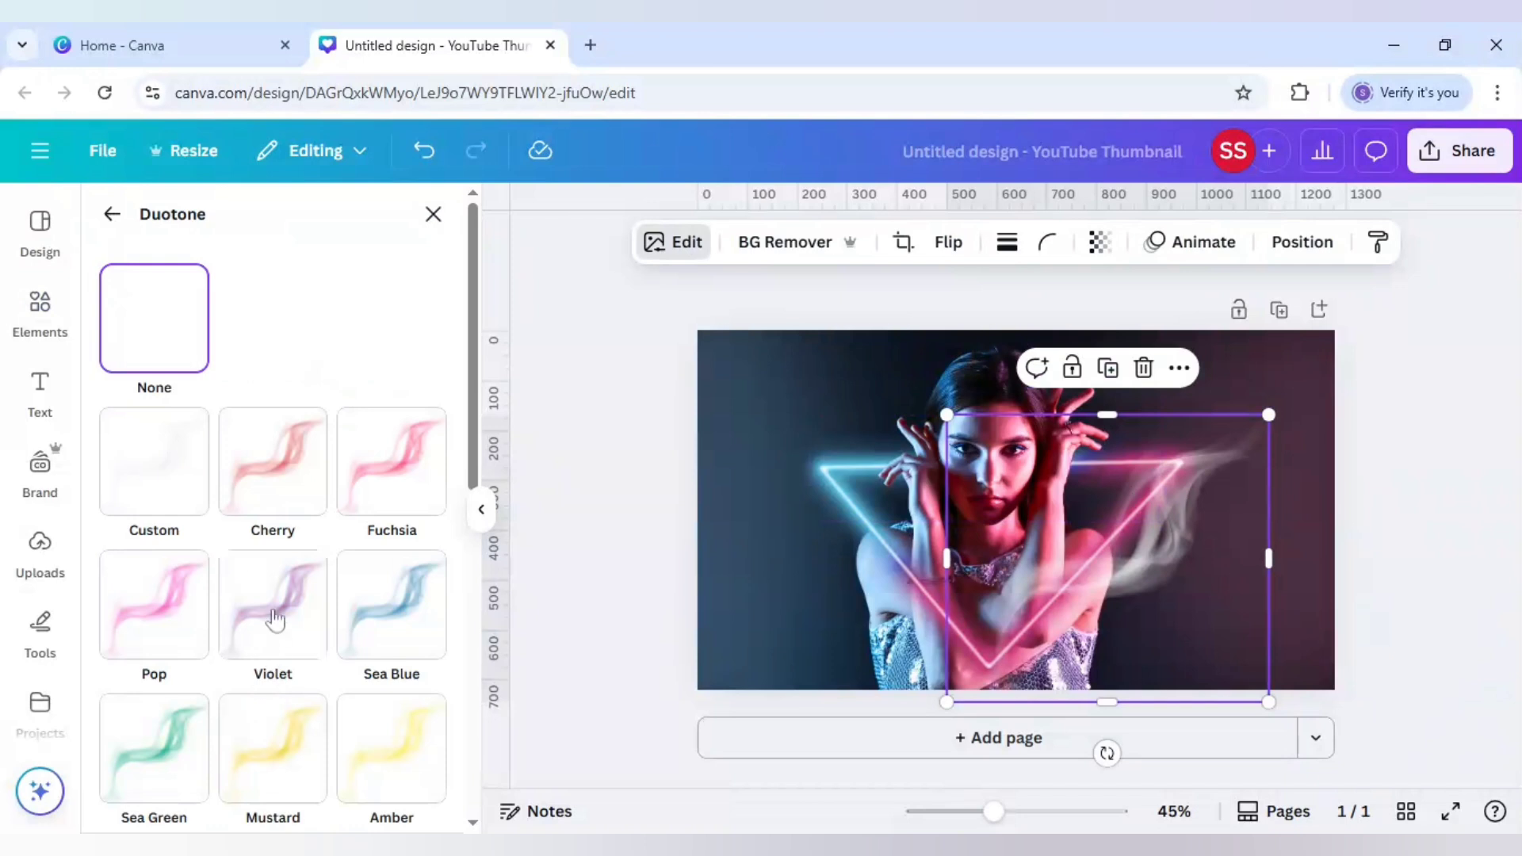
click(153, 637)
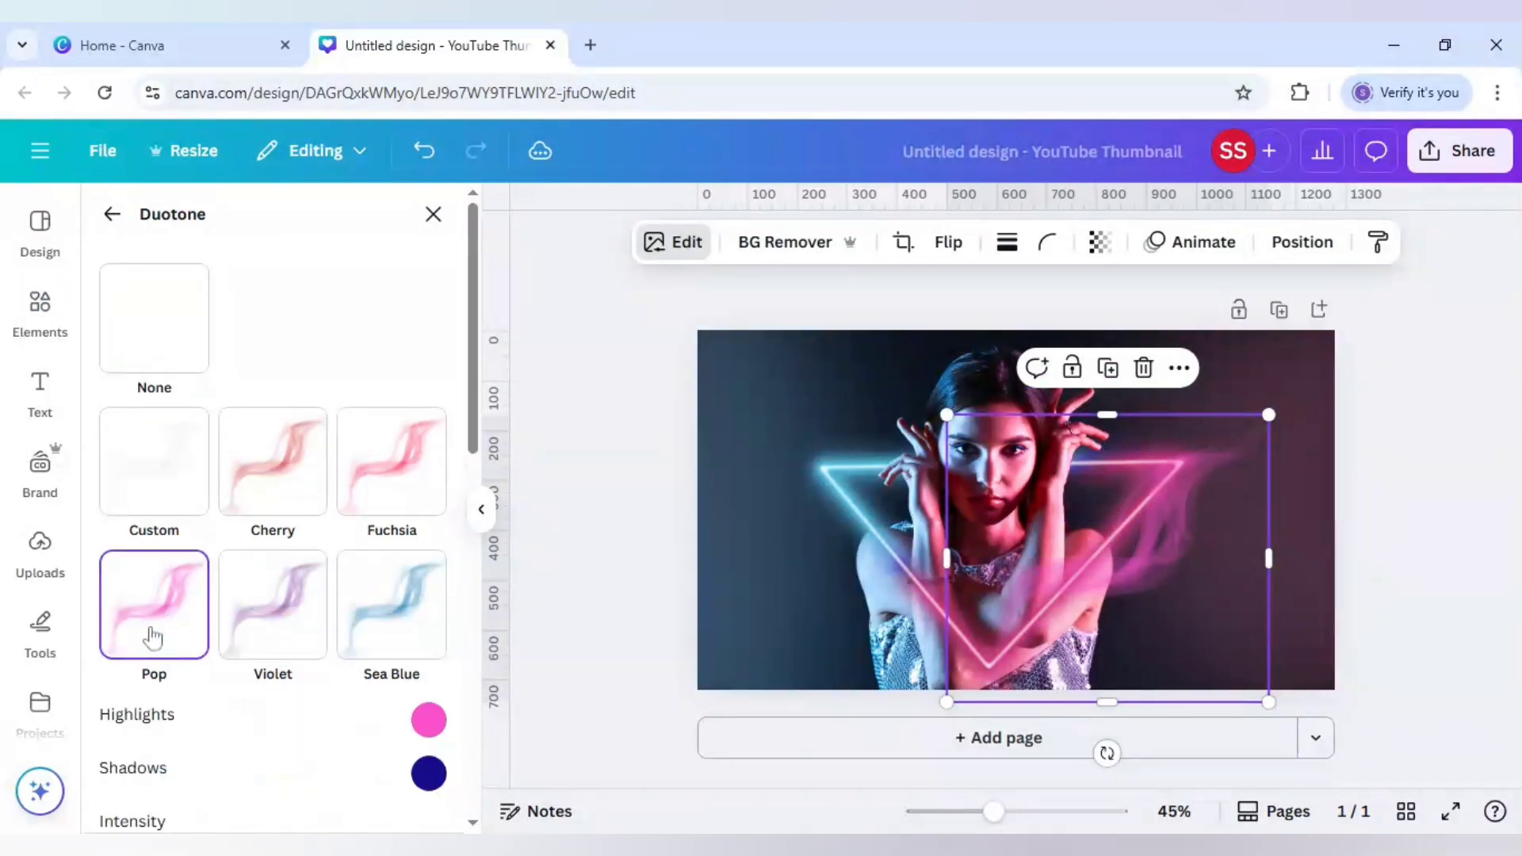
click(405, 492)
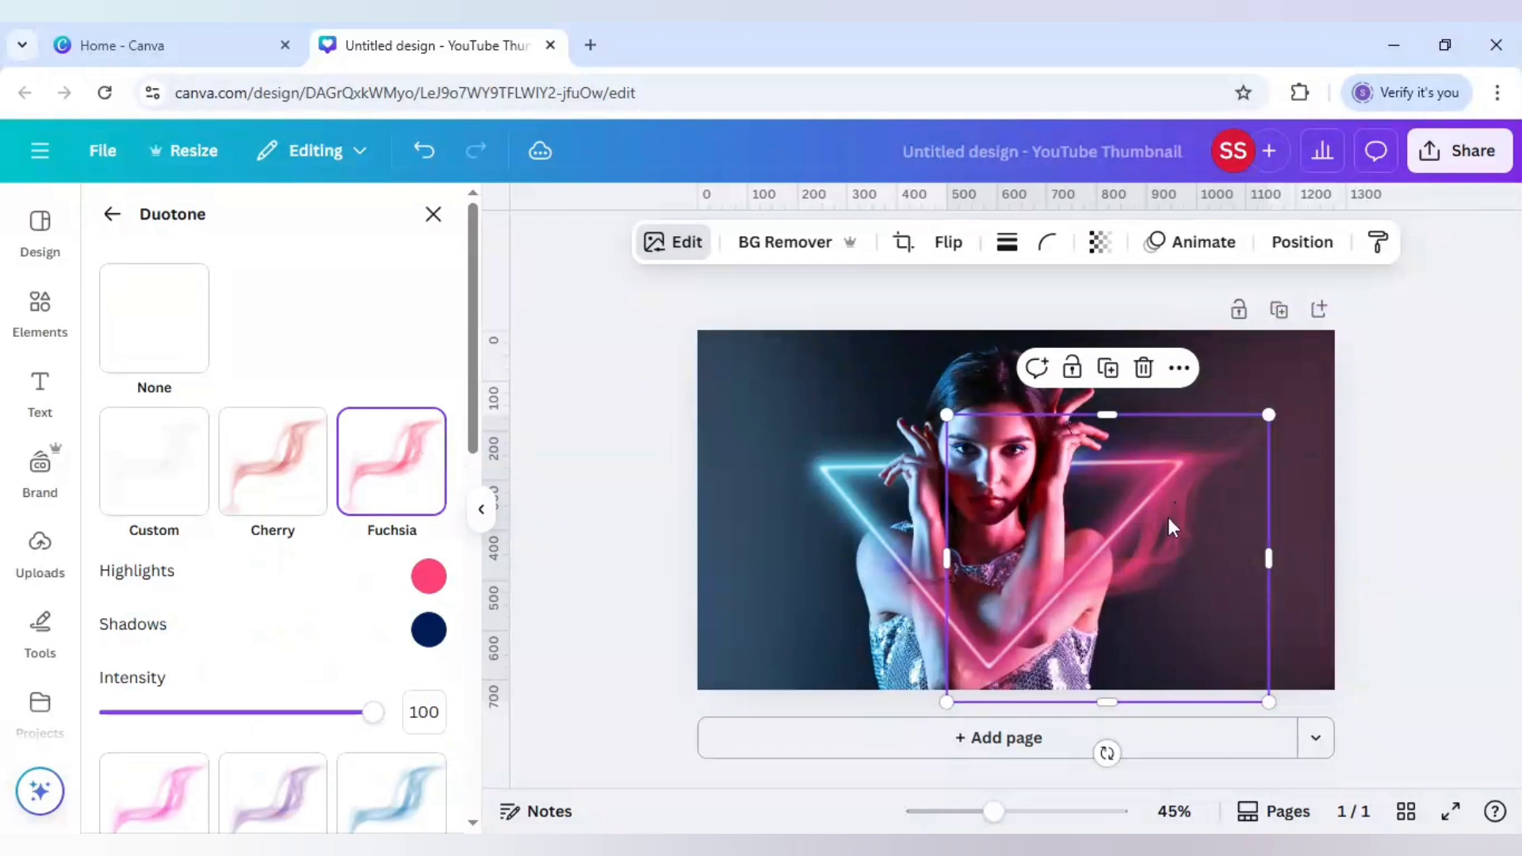
Duplicate the fuchsia smoke and lay the copy over the original, nearly aligned, to make the smoke denser
click(1107, 368)
drag(1185, 563, 1178, 525)
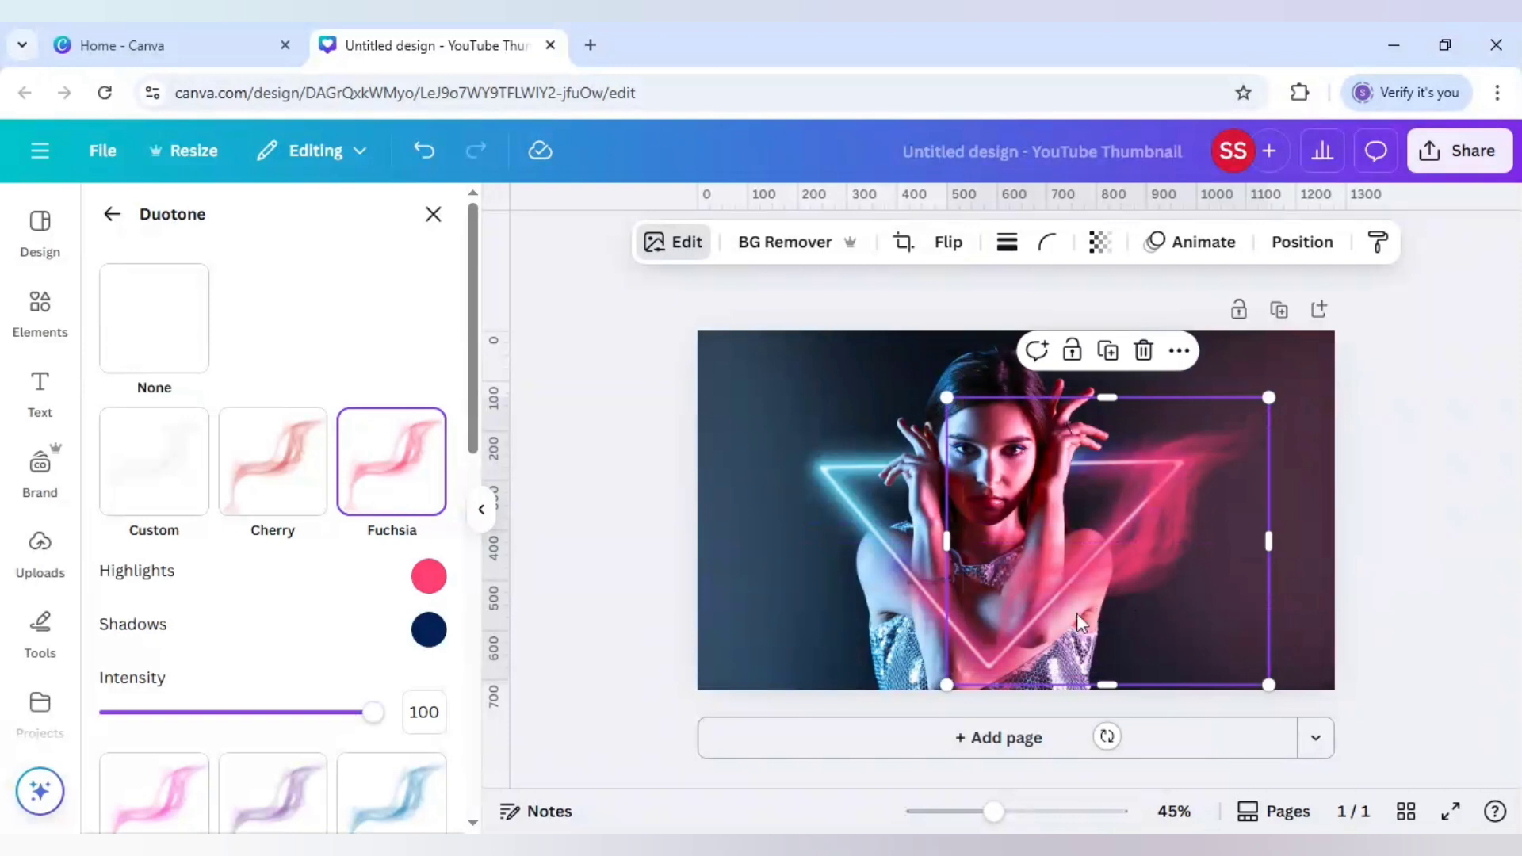
click(1305, 509)
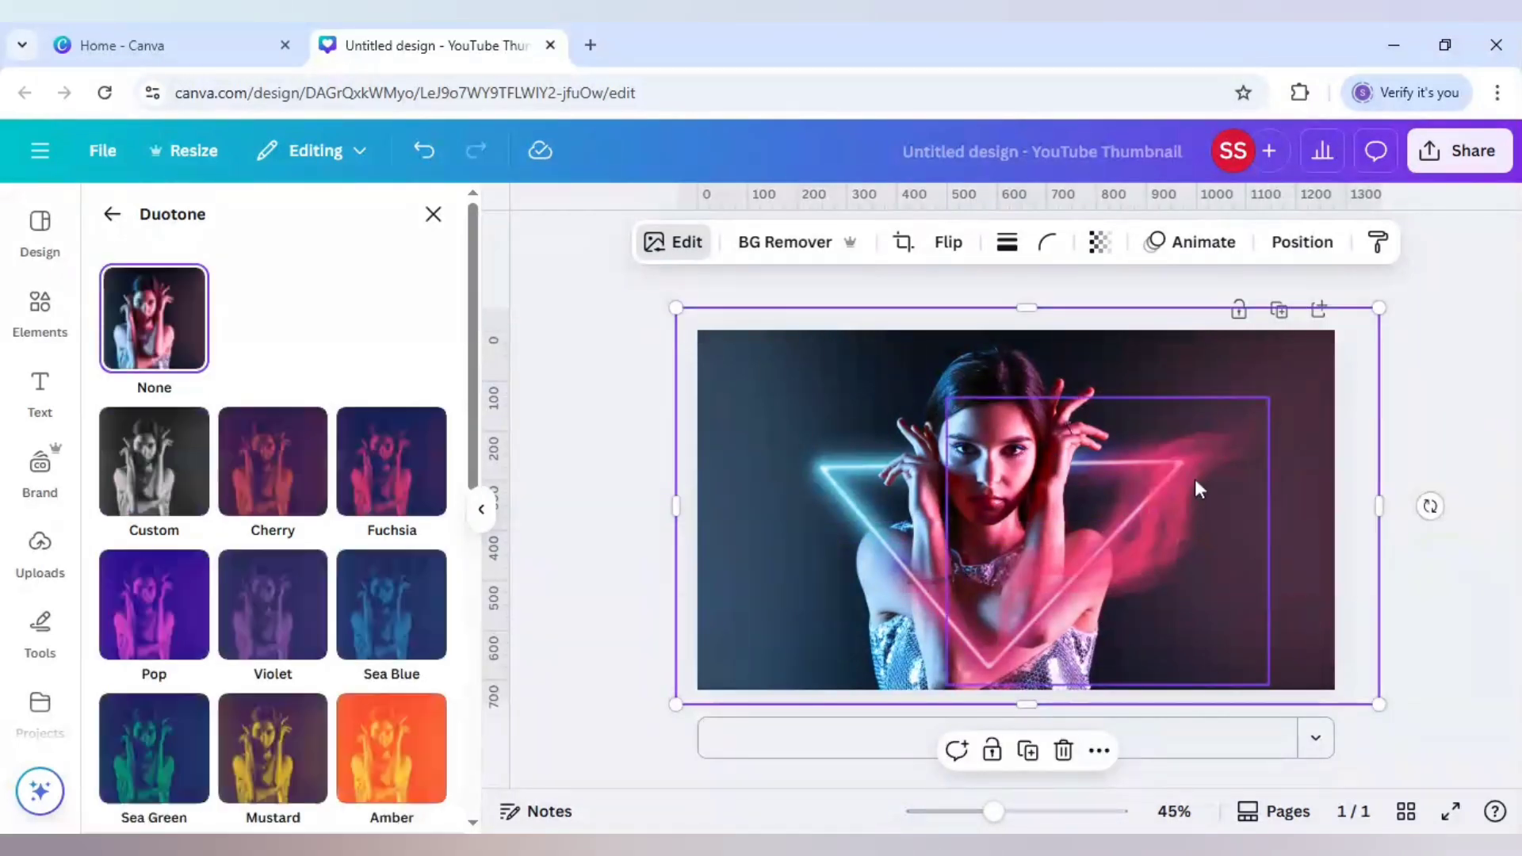
Duplicate the fuchsia smoke again, move the copy to the triangle's left side and flip it horizontally
click(1195, 480)
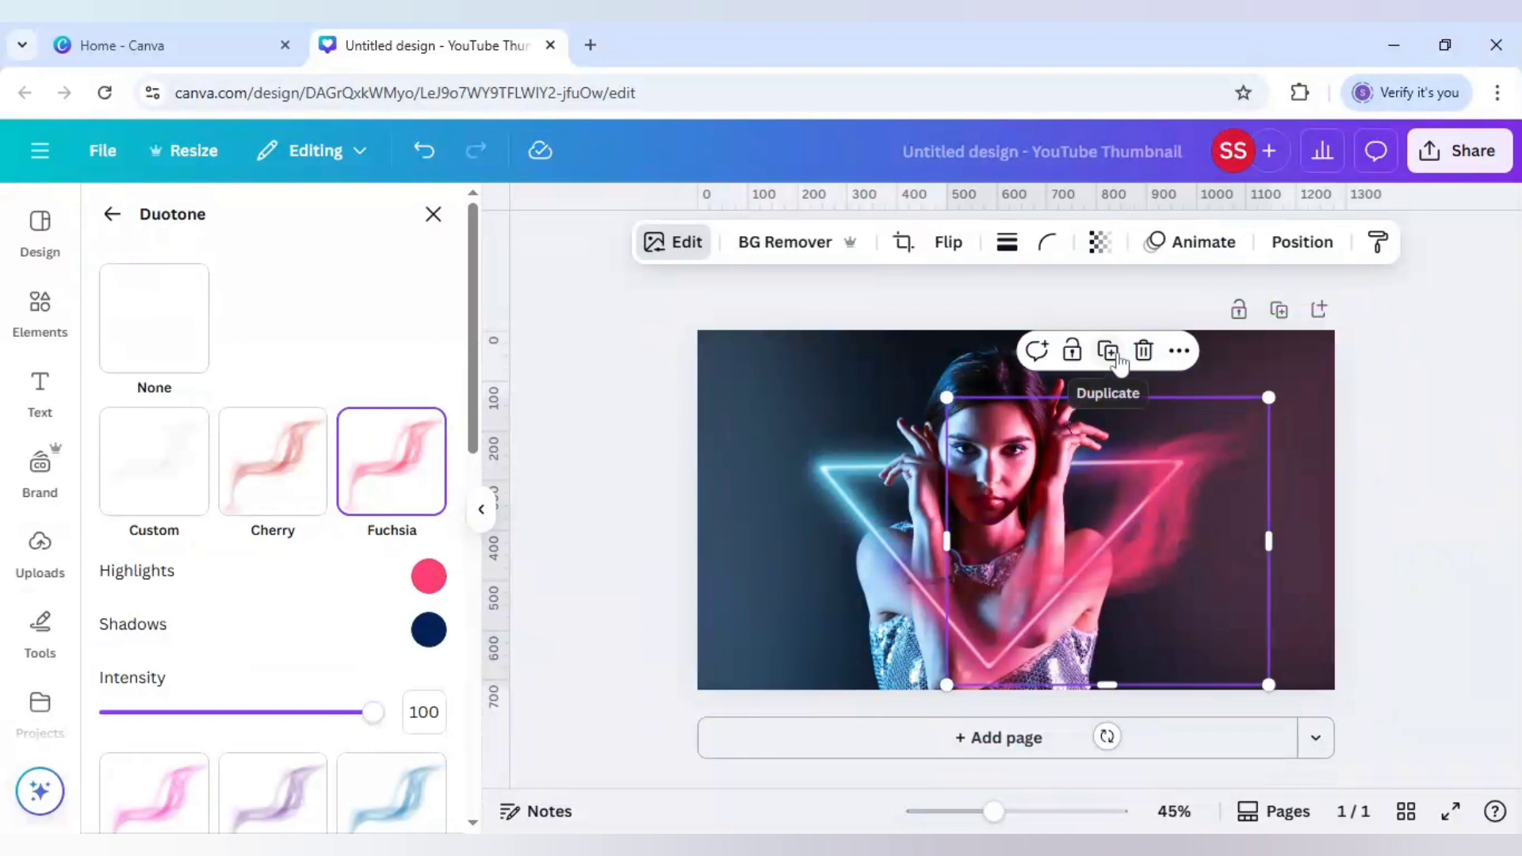
drag(1065, 525, 919, 529)
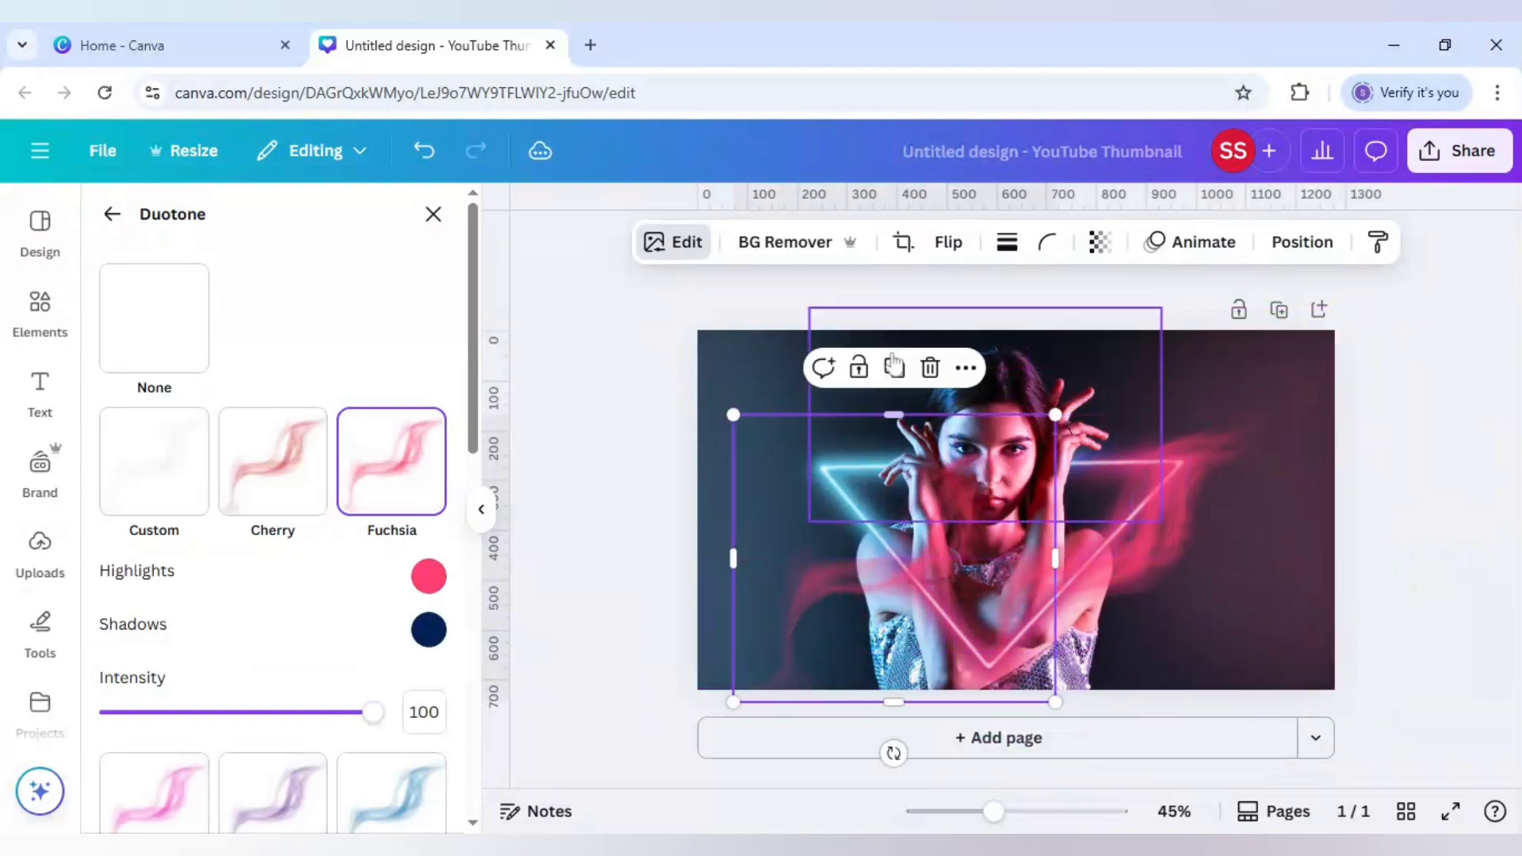
click(943, 243)
click(947, 305)
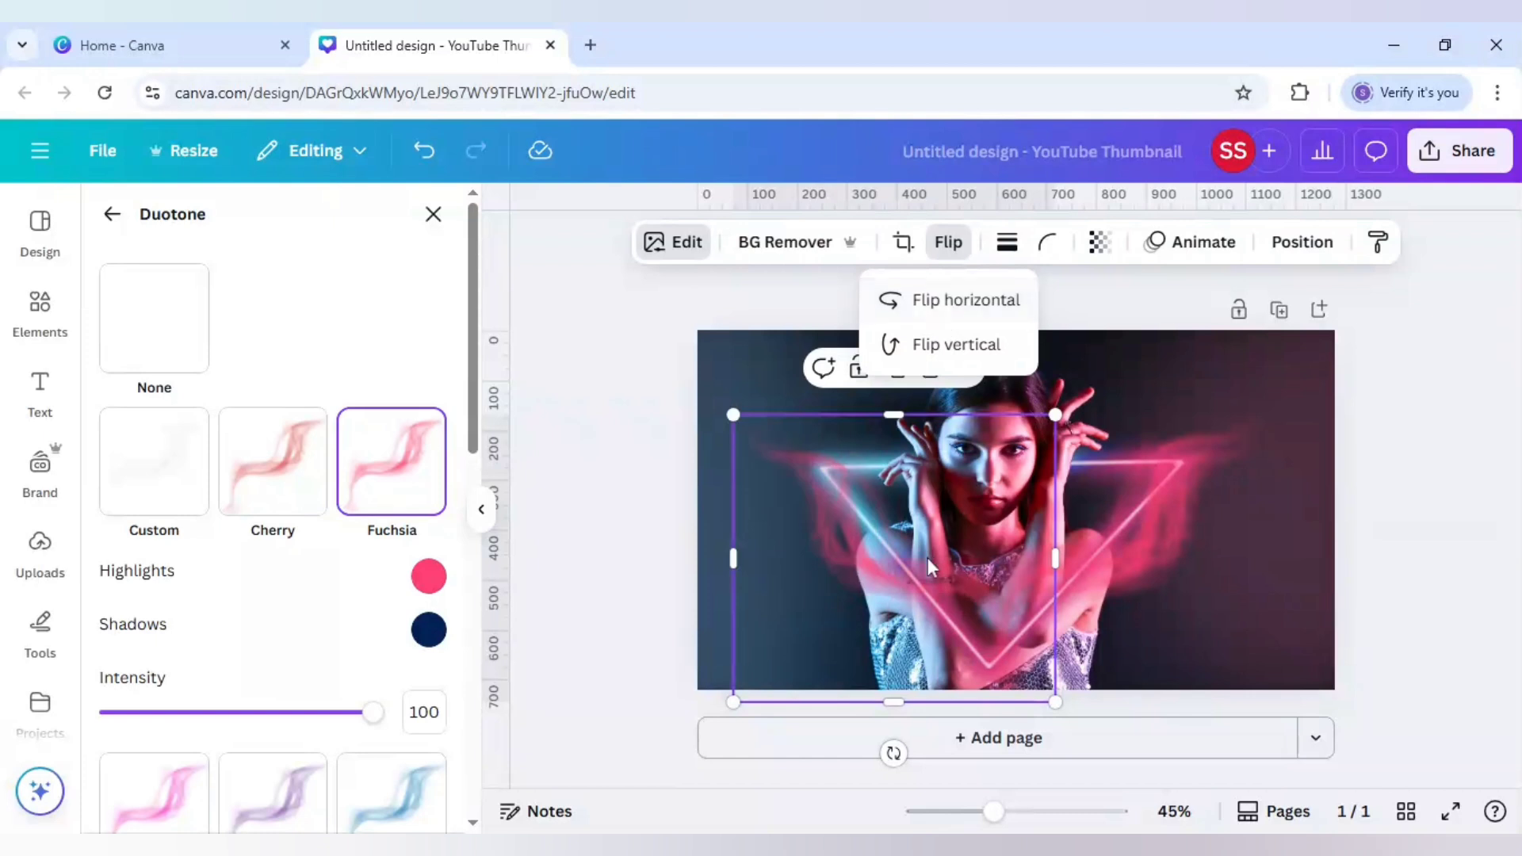
mouse_move(934, 610)
mouse_down()
mouse_move(906, 611)
mouse_move(933, 611)
mouse_up()
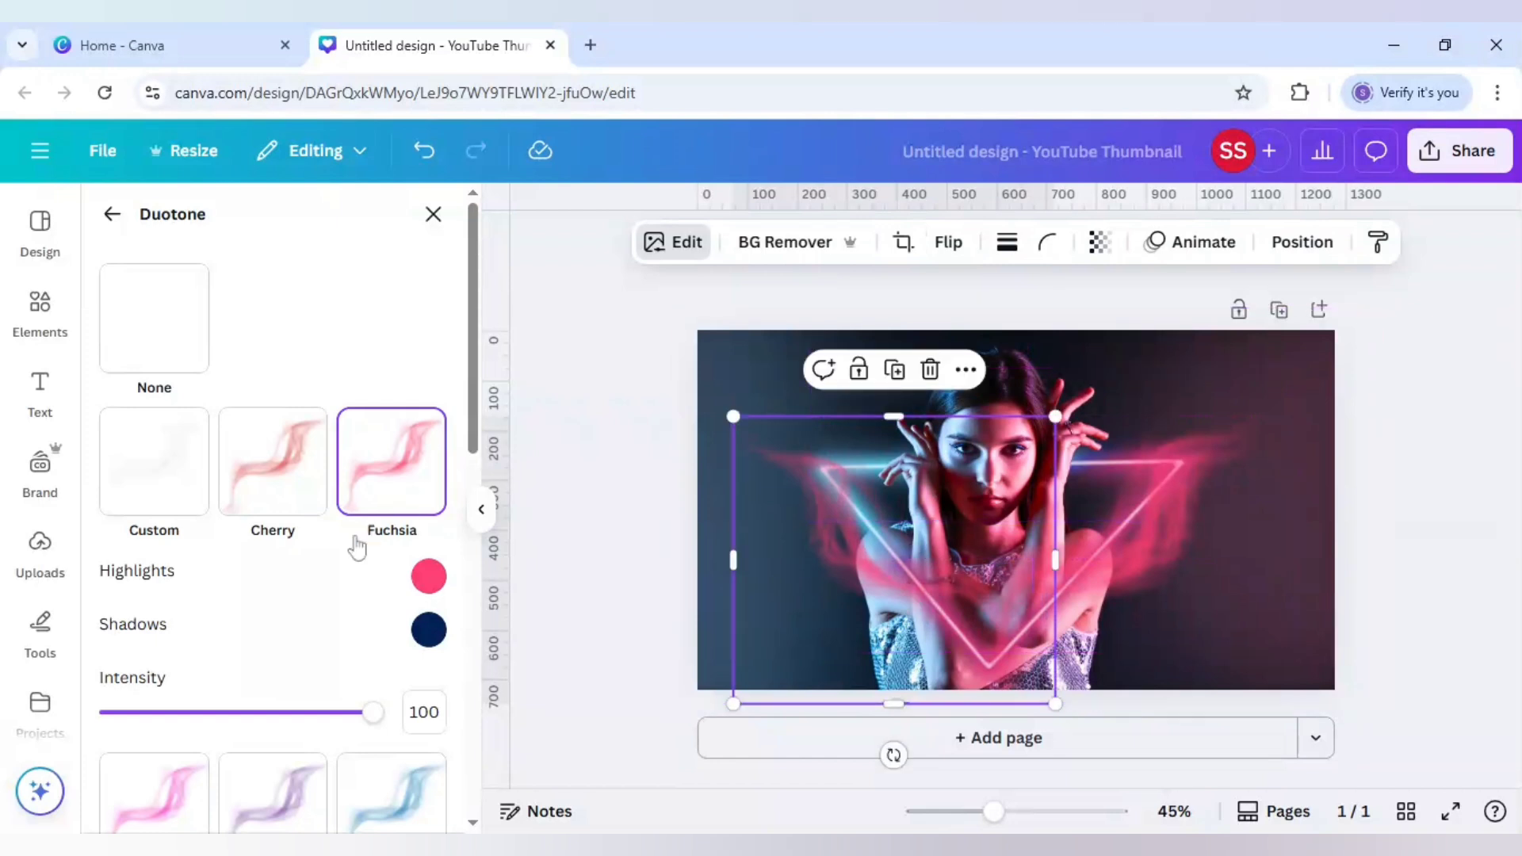
Change the flipped smoke's duotone to Sea Blue and shift it slightly up and left around the triangle's blue corner
scroll(301, 631, down, 3)
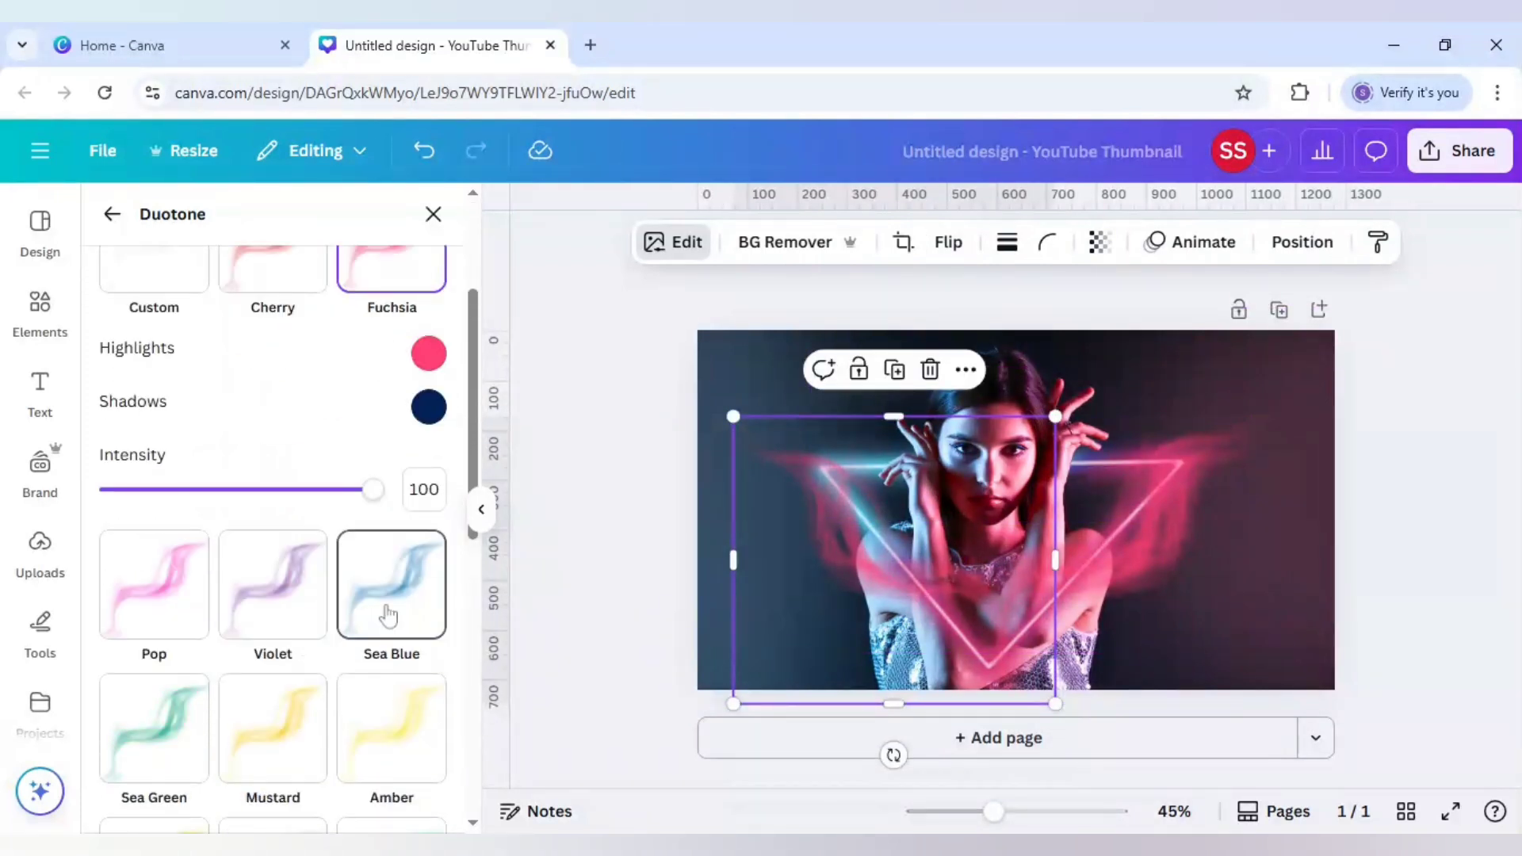
click(387, 616)
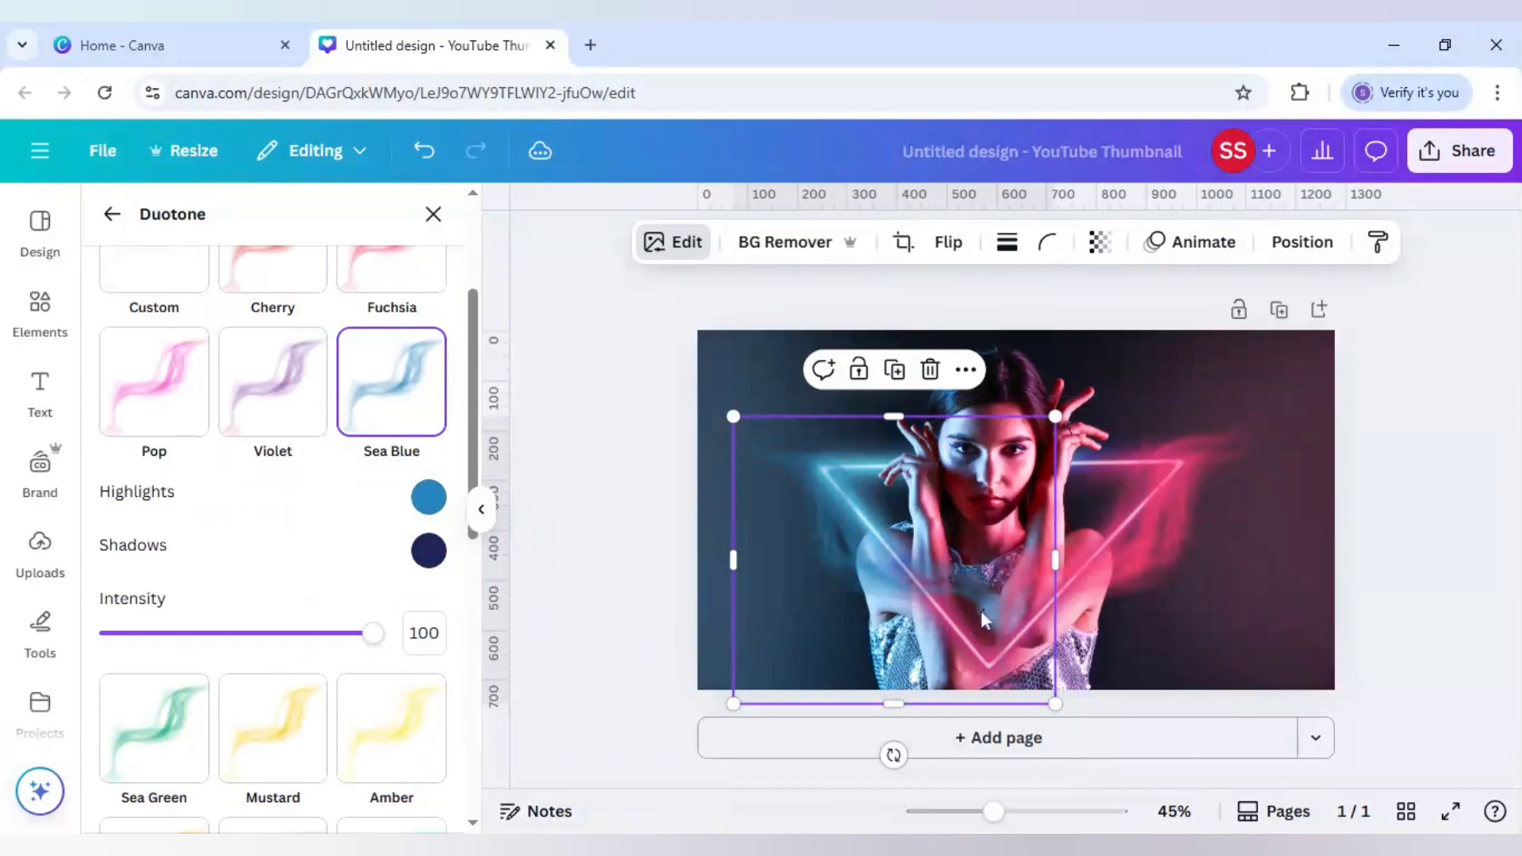
drag(925, 564, 919, 544)
Duplicate the blue smoke and lay the copy over the original, slightly offset, to make it denser
click(879, 356)
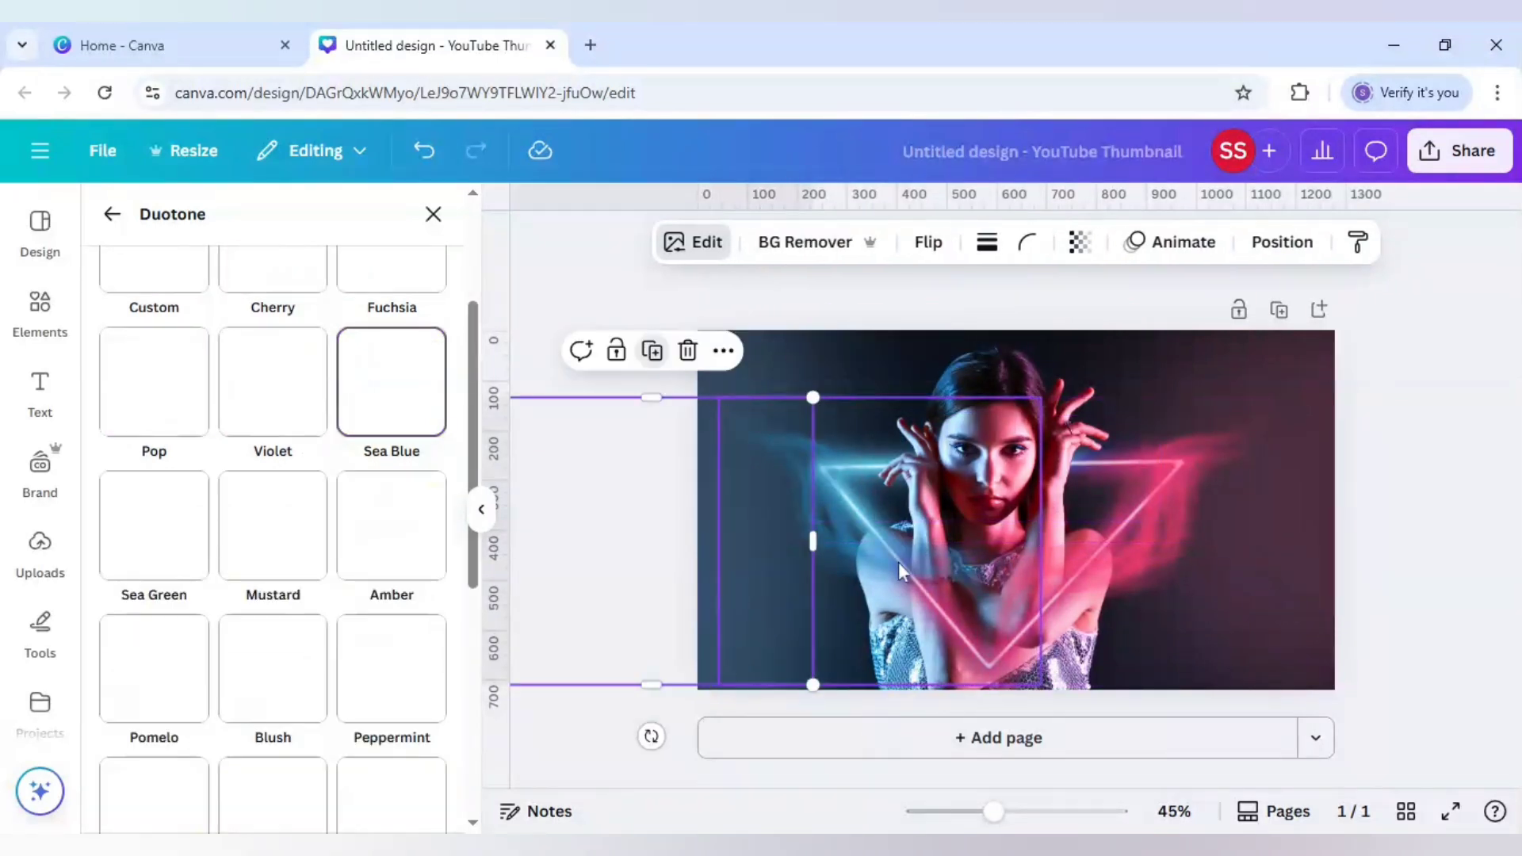
drag(730, 550, 885, 546)
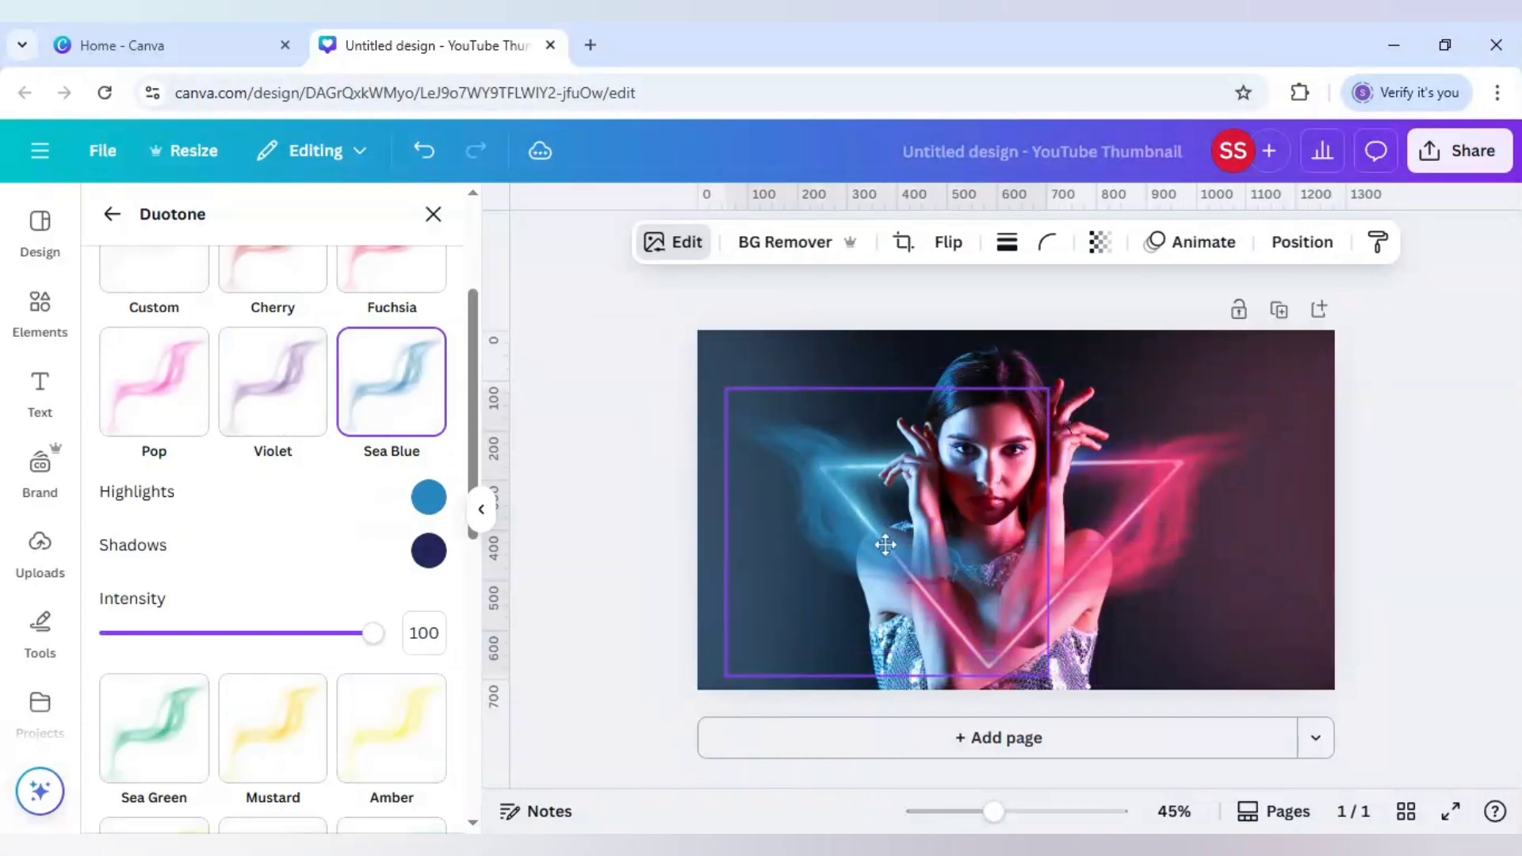
click(654, 500)
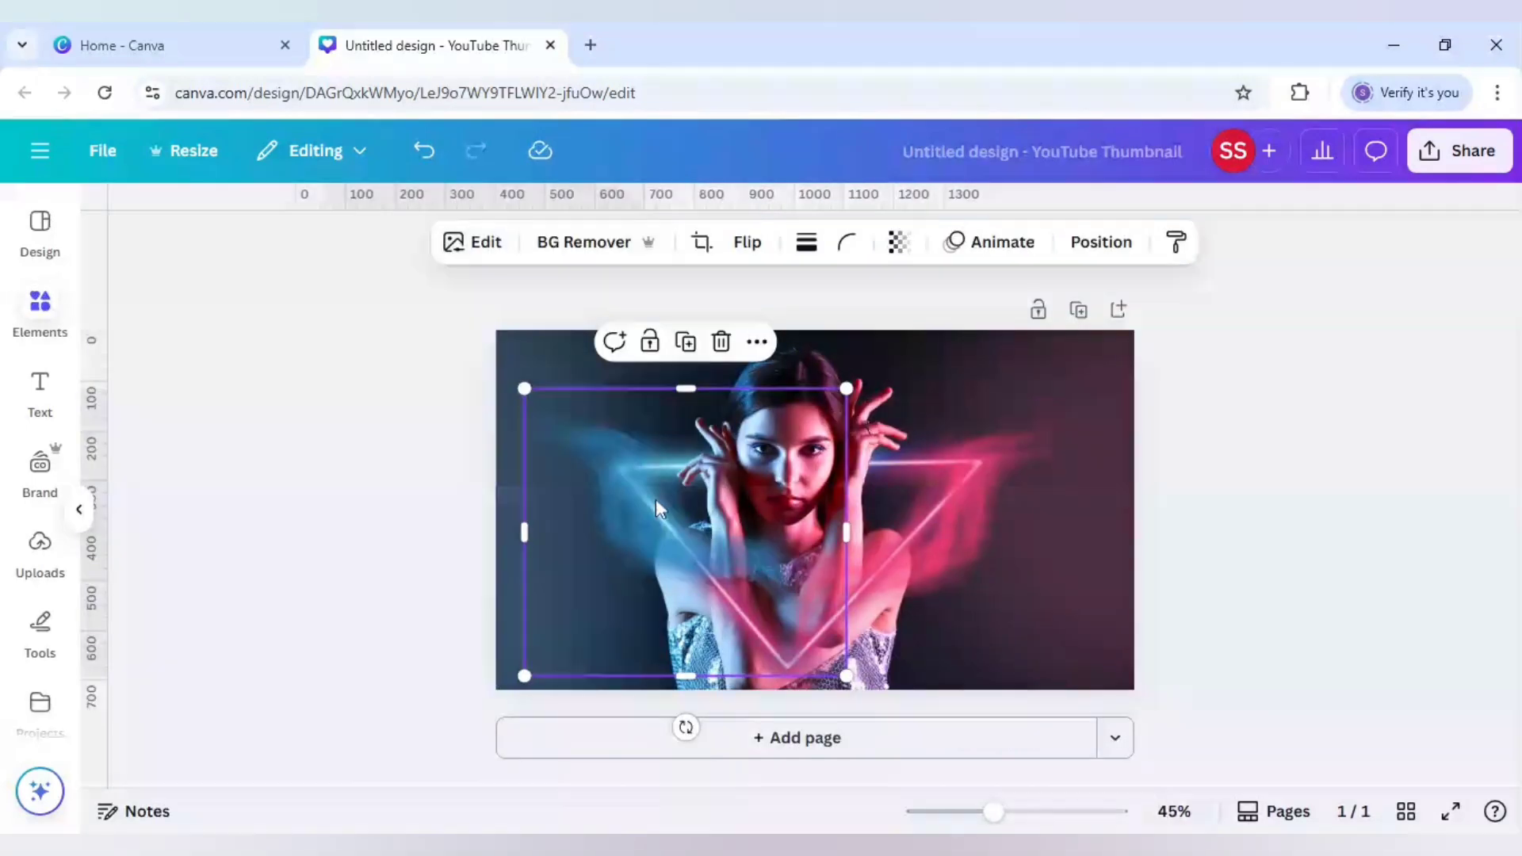